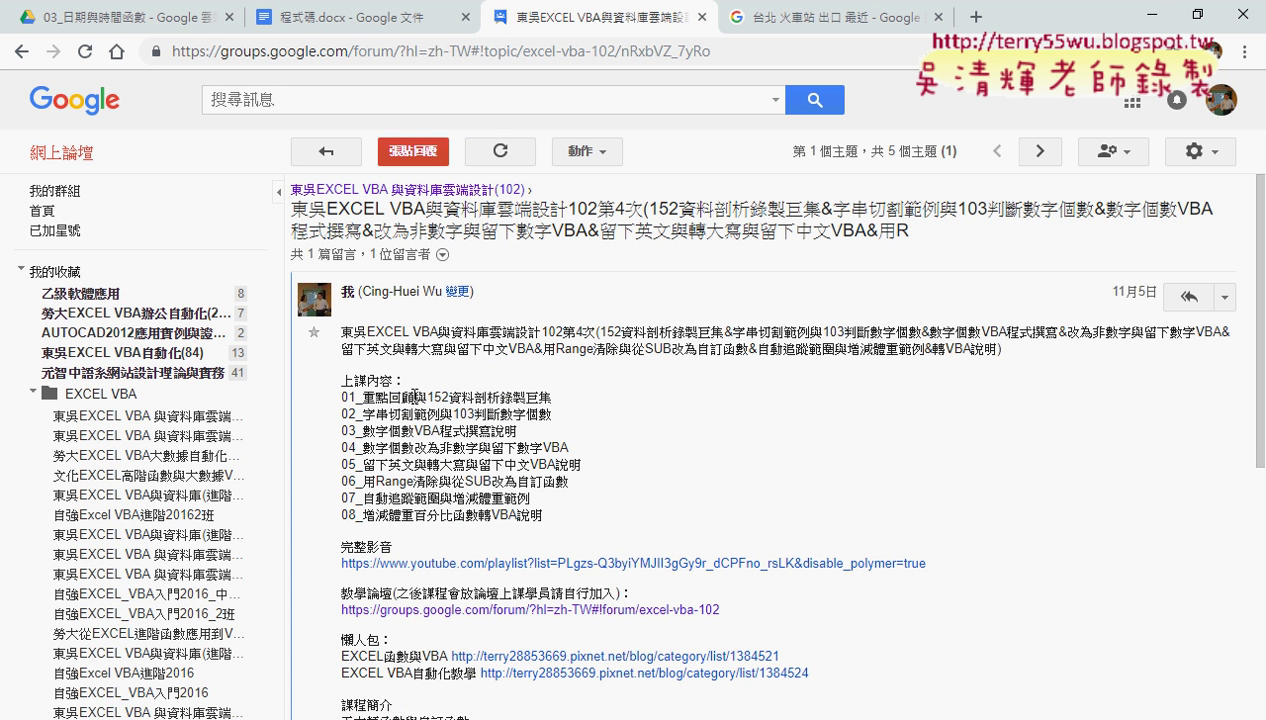
Step: Highlight the 152 and 103 items in the course post, then minimize Chrome to show the Excel workbook
drag(427, 397, 551, 390)
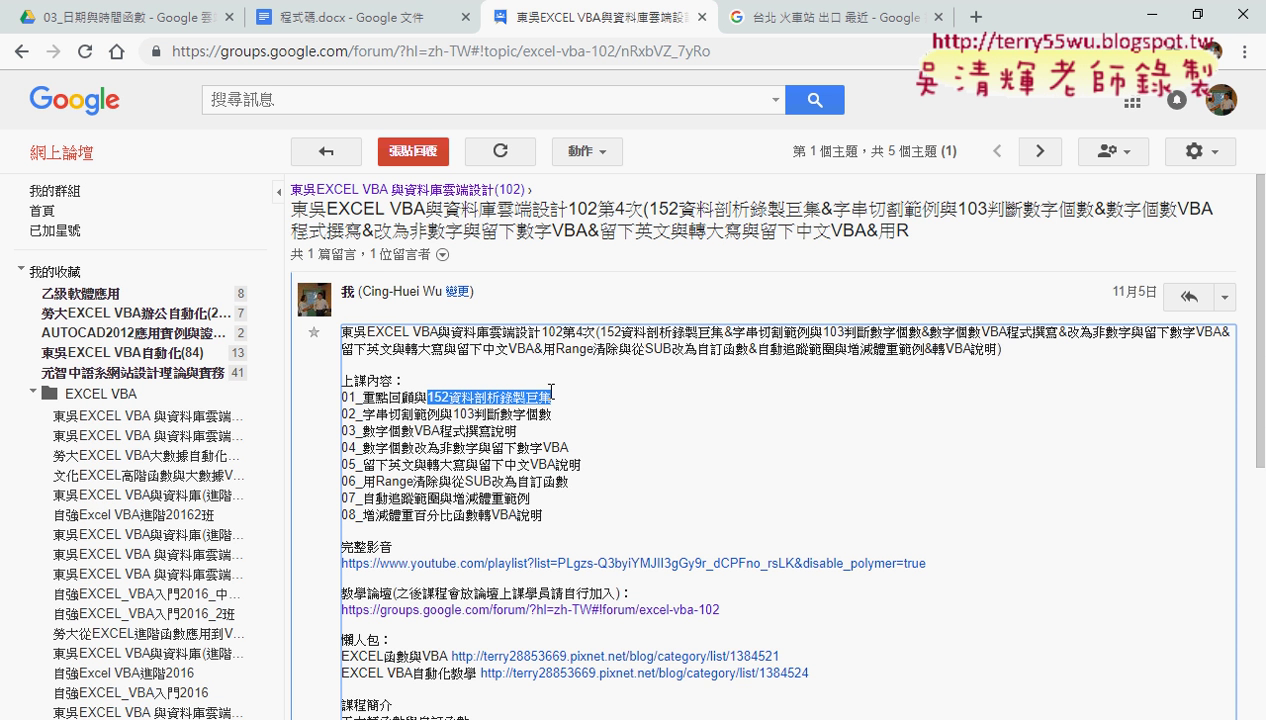
drag(453, 414, 557, 427)
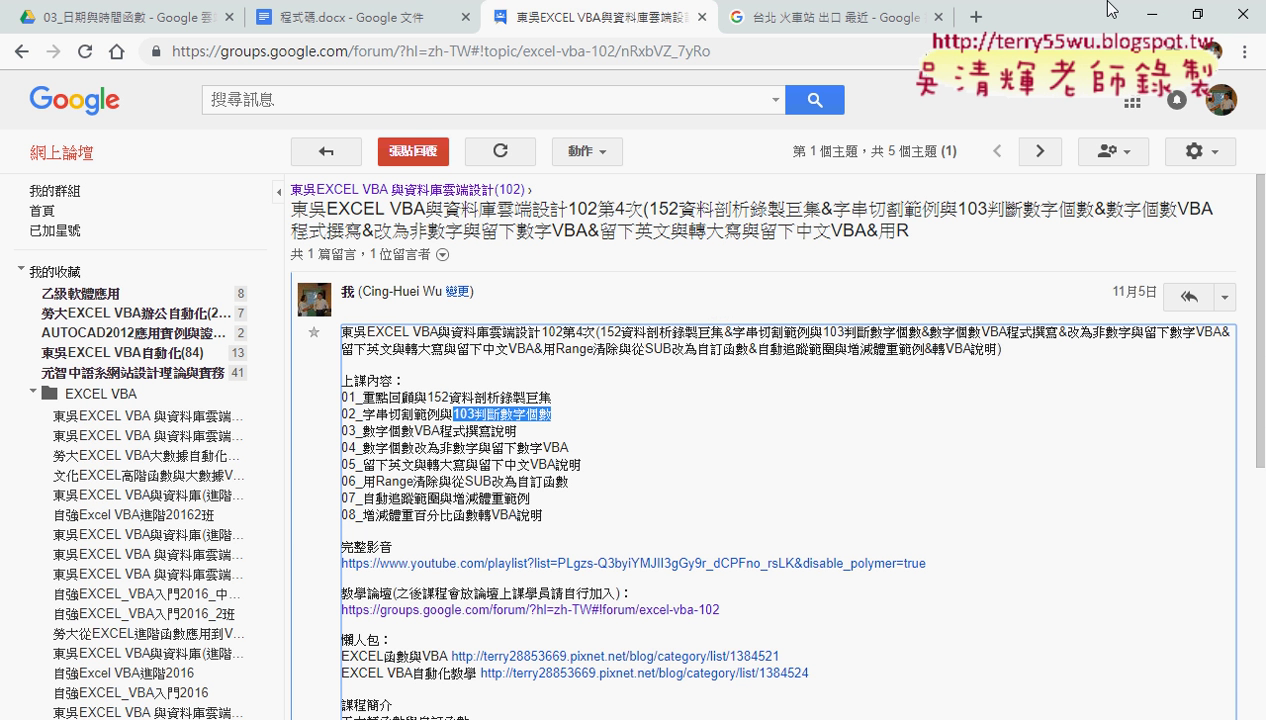
click(1147, 15)
click(767, 339)
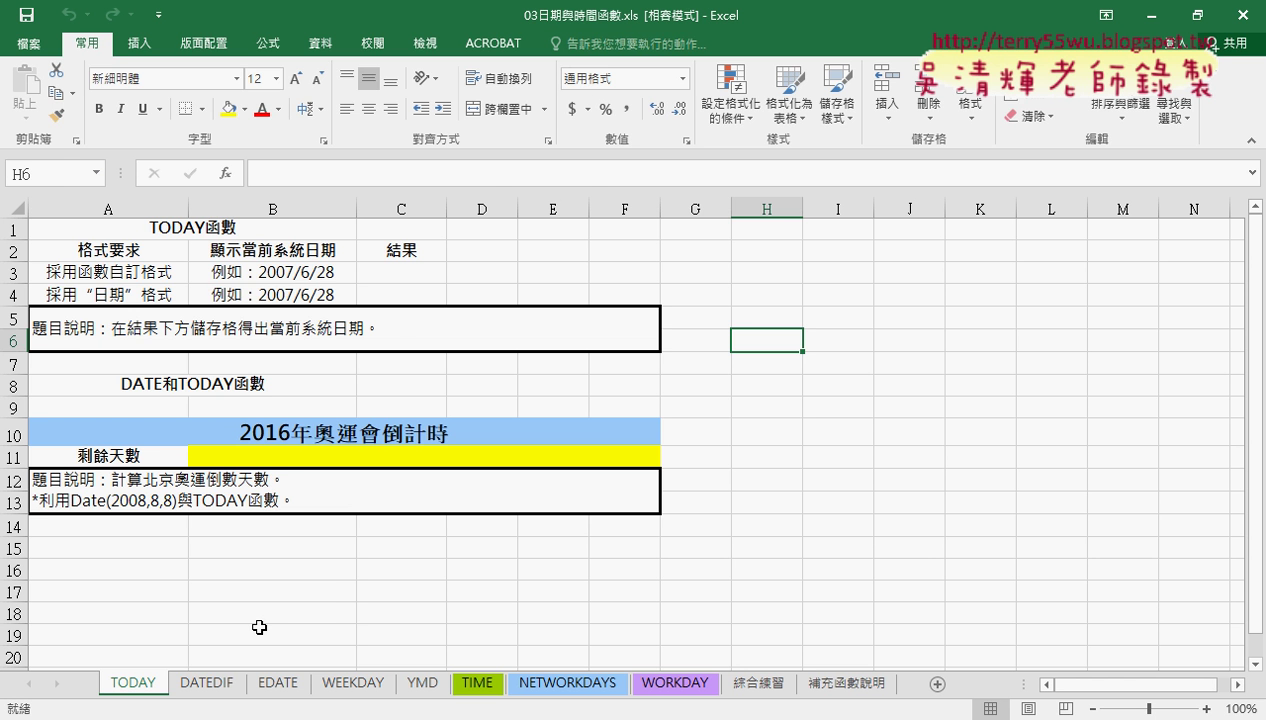
mouse_move(170, 719)
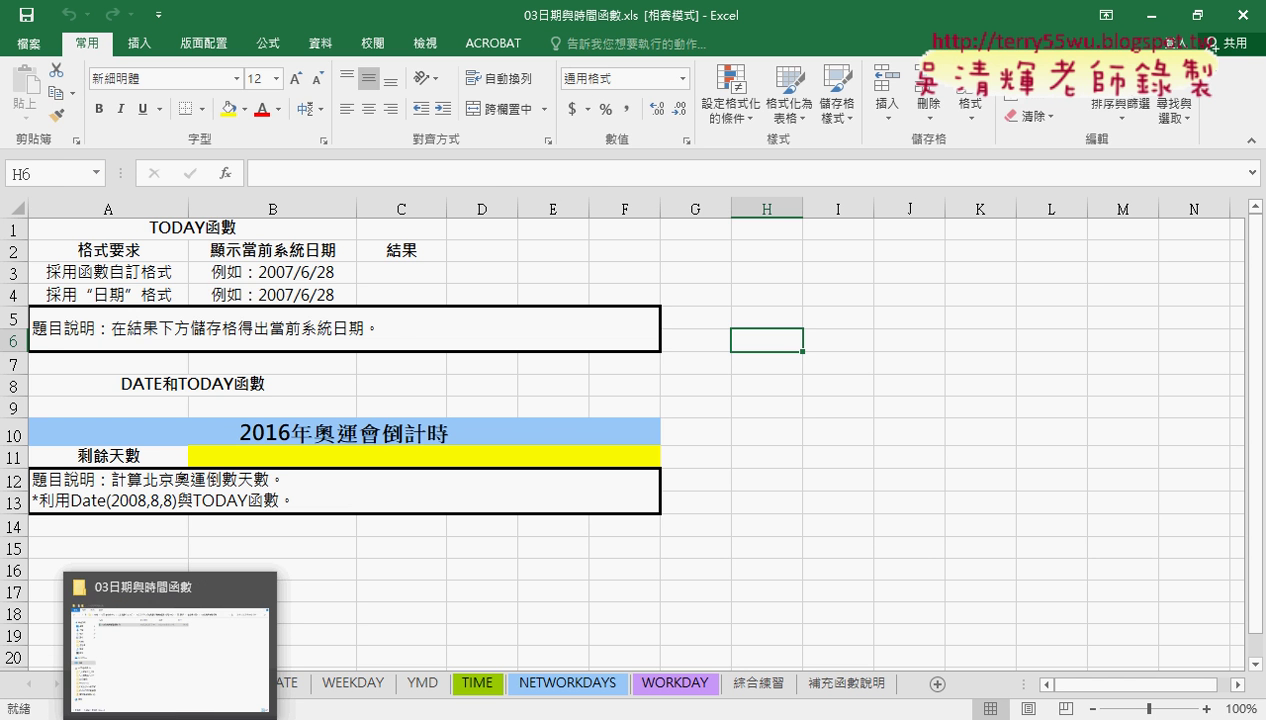
click(196, 645)
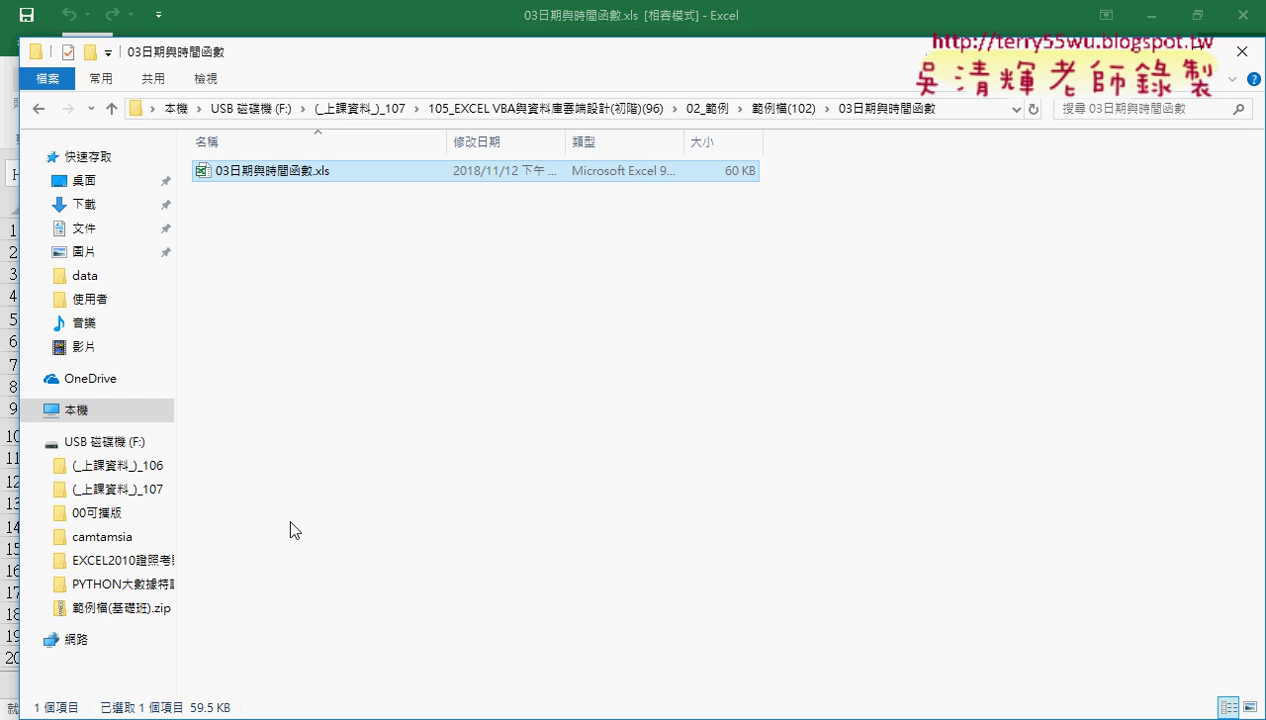
click(790, 110)
double_click(323, 206)
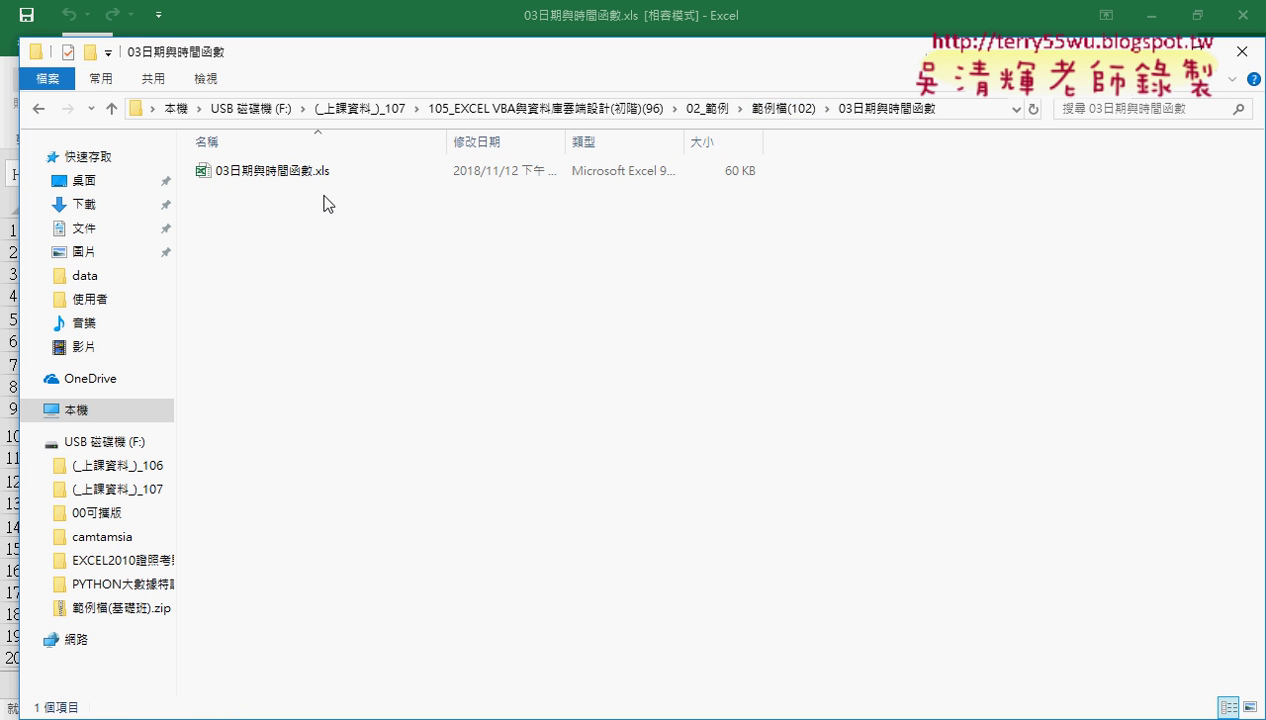
click(324, 178)
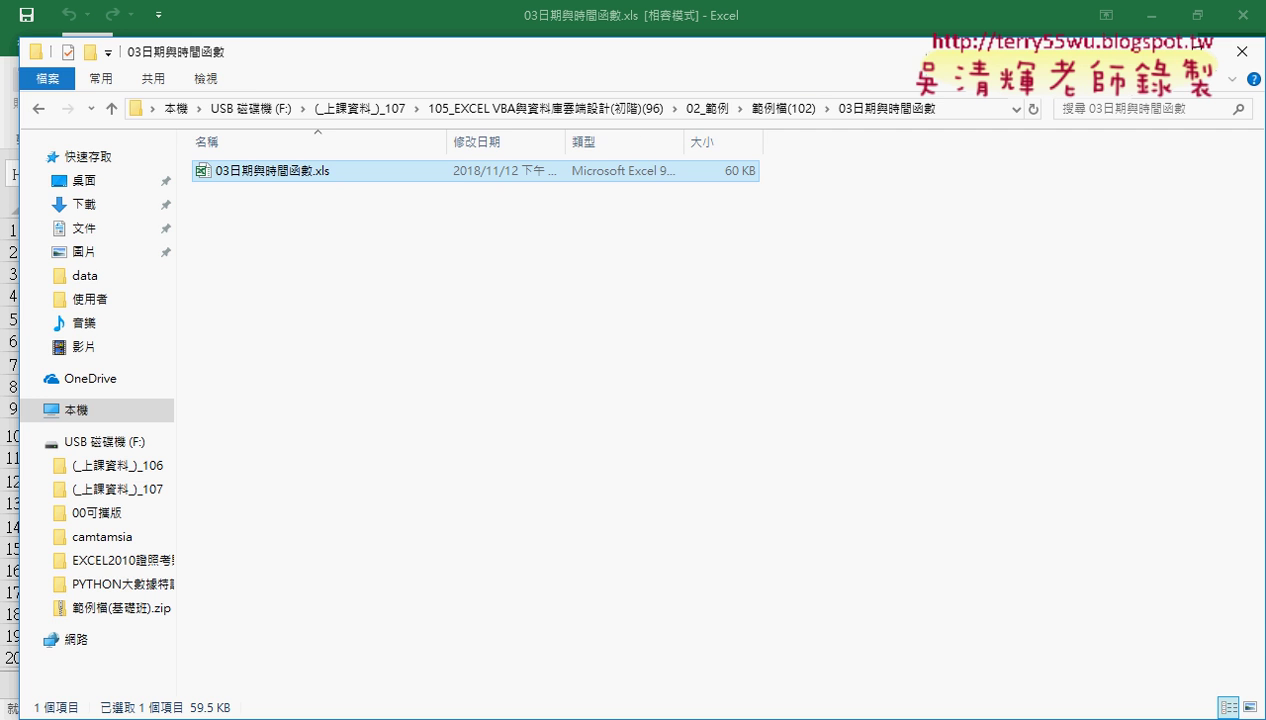
click(1140, 30)
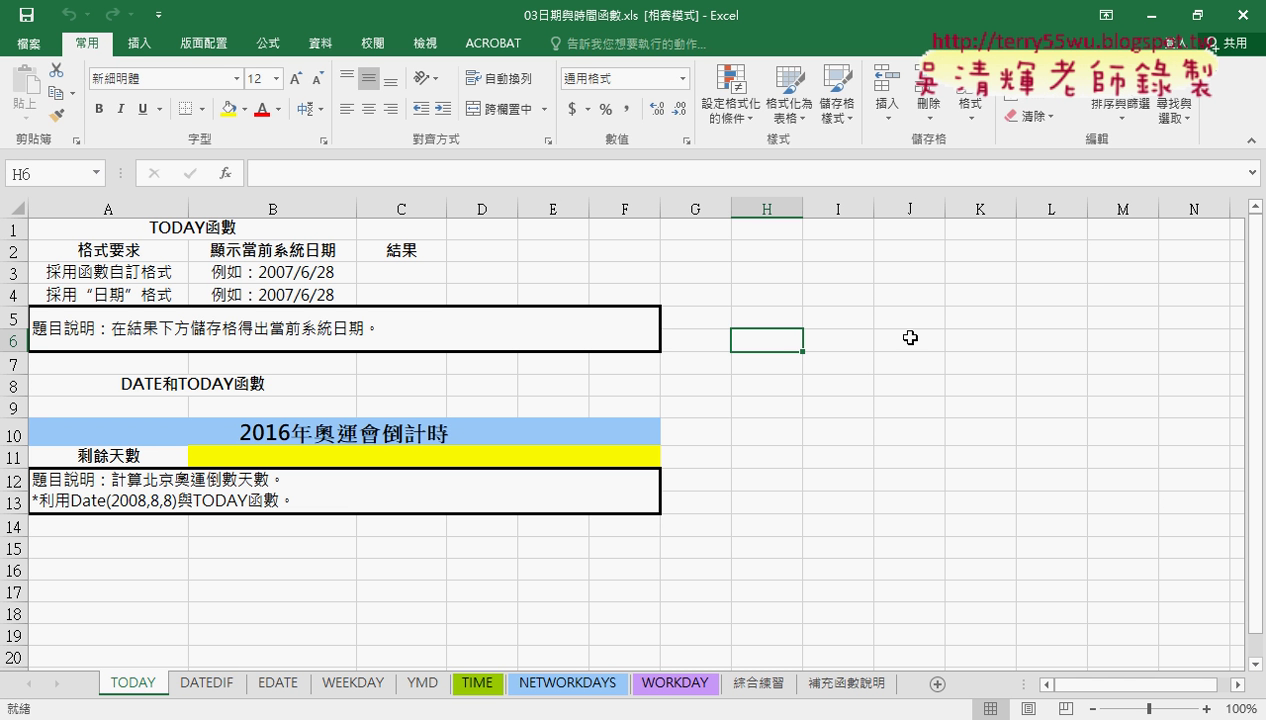
Step: Go to the 綜合練習 sheet and select cell A2 to inspect its date
click(758, 682)
scroll(768, 680, up, 6)
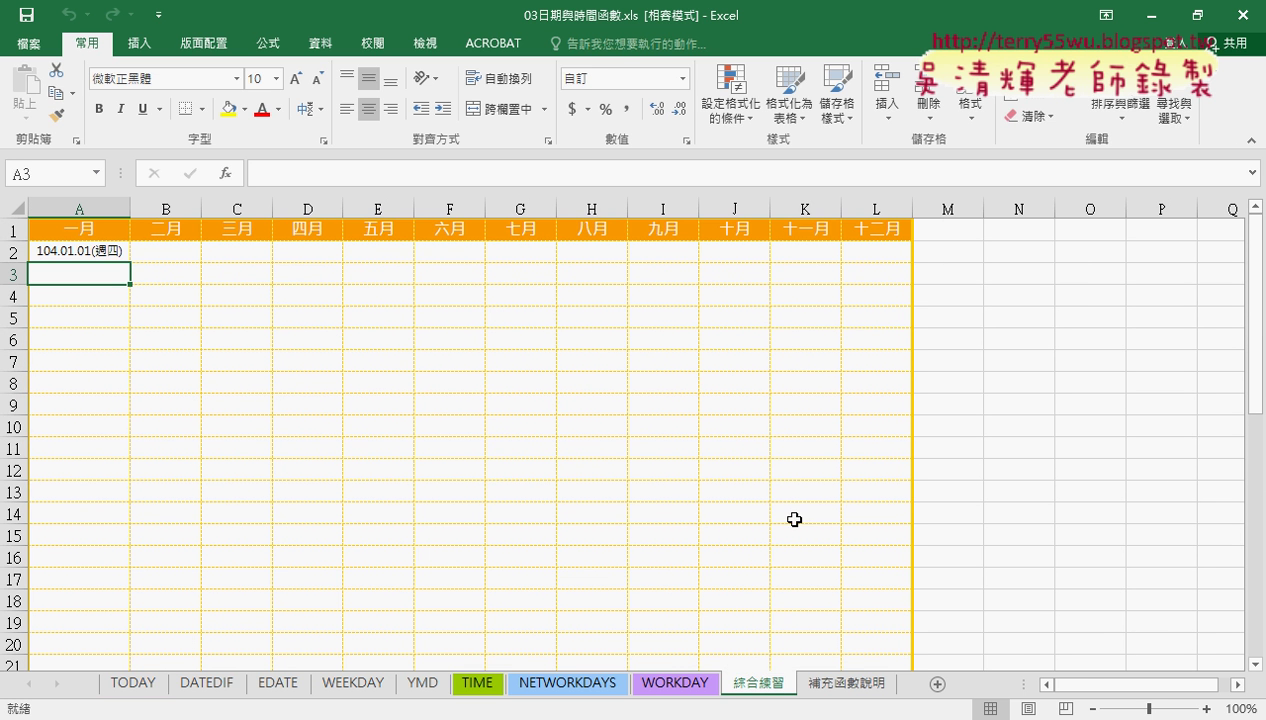
click(91, 248)
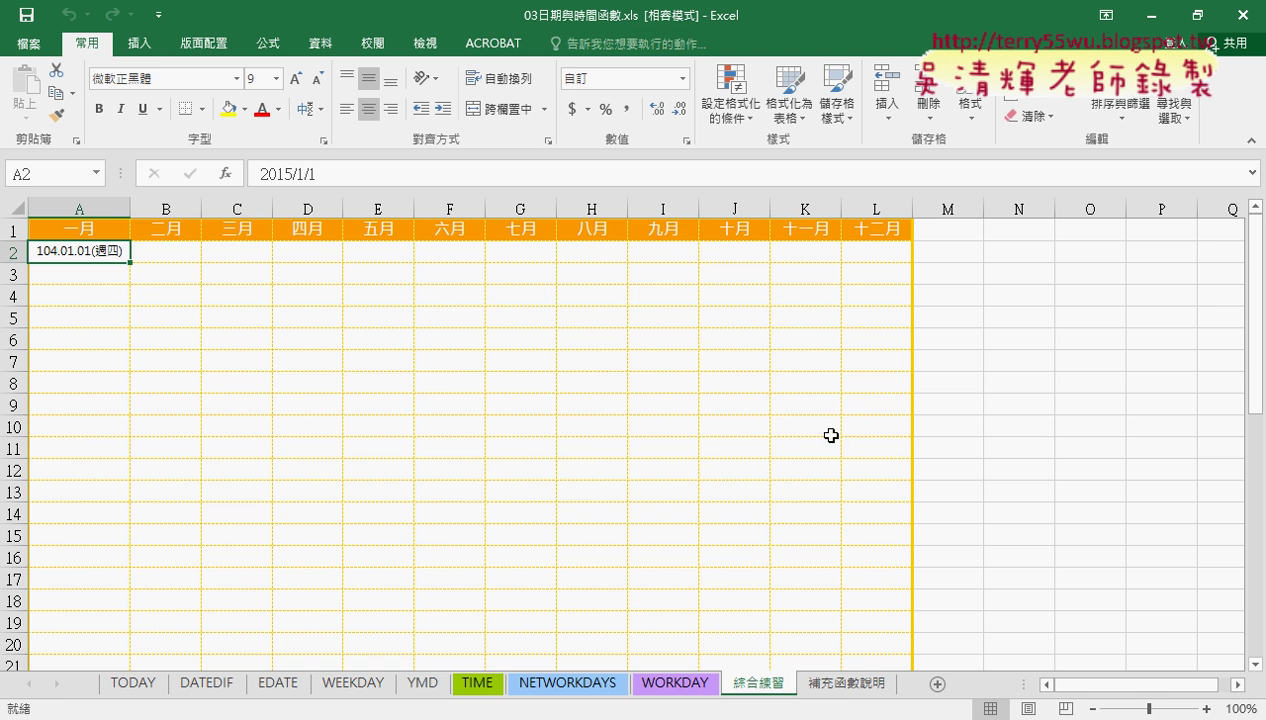
scroll(551, 418, down, 1)
scroll(551, 418, down, 2)
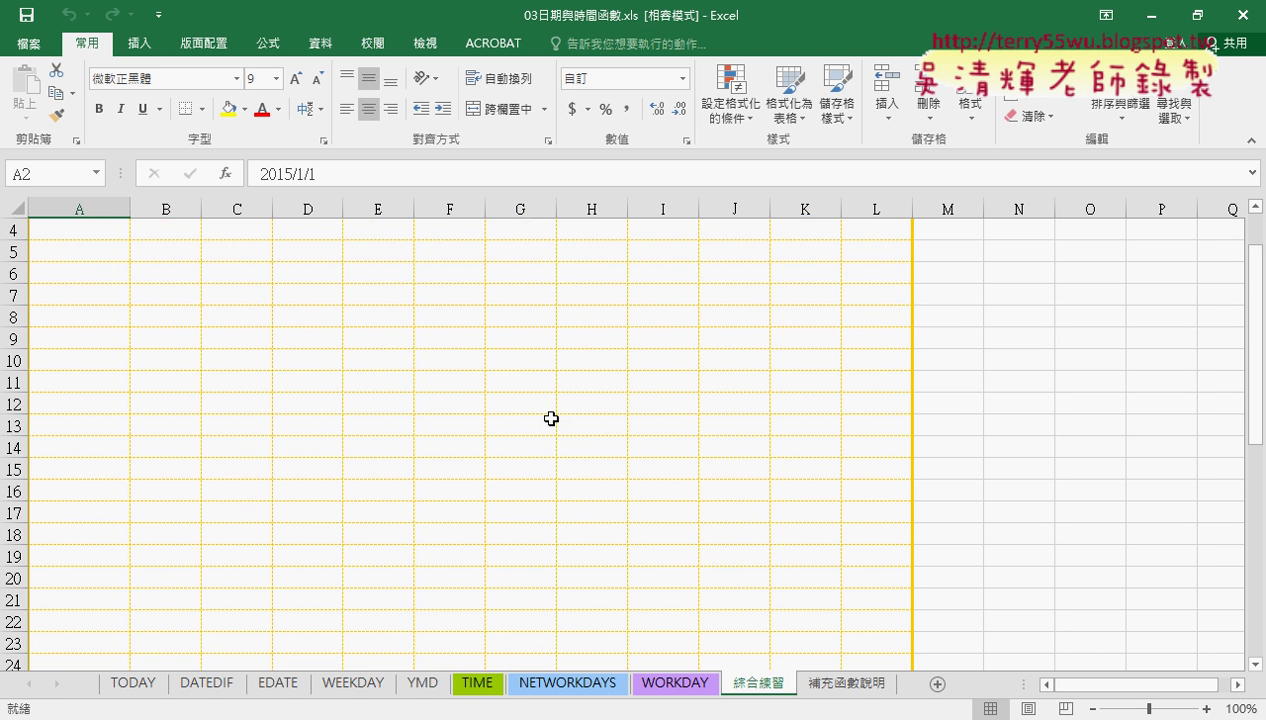
scroll(551, 418, up, 3)
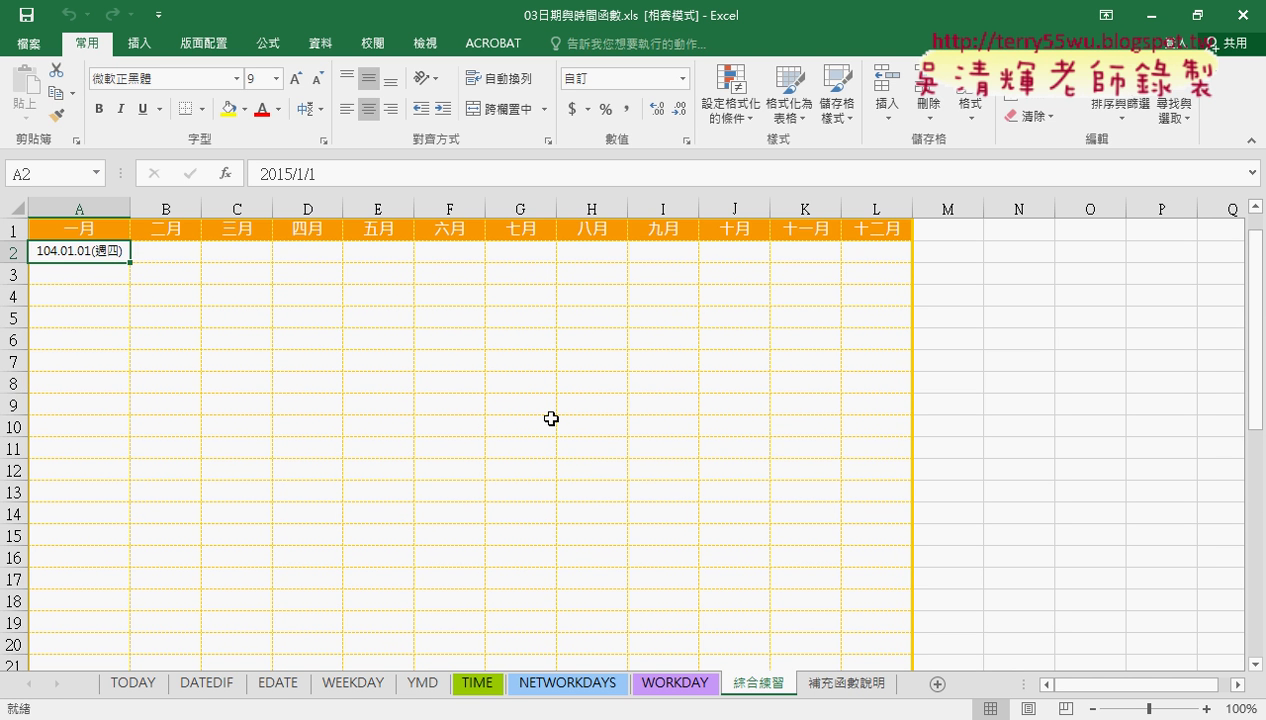
Step: Change A2's year from 2015 to 2019 so it shows 108.01.01(週二)
click(290, 174)
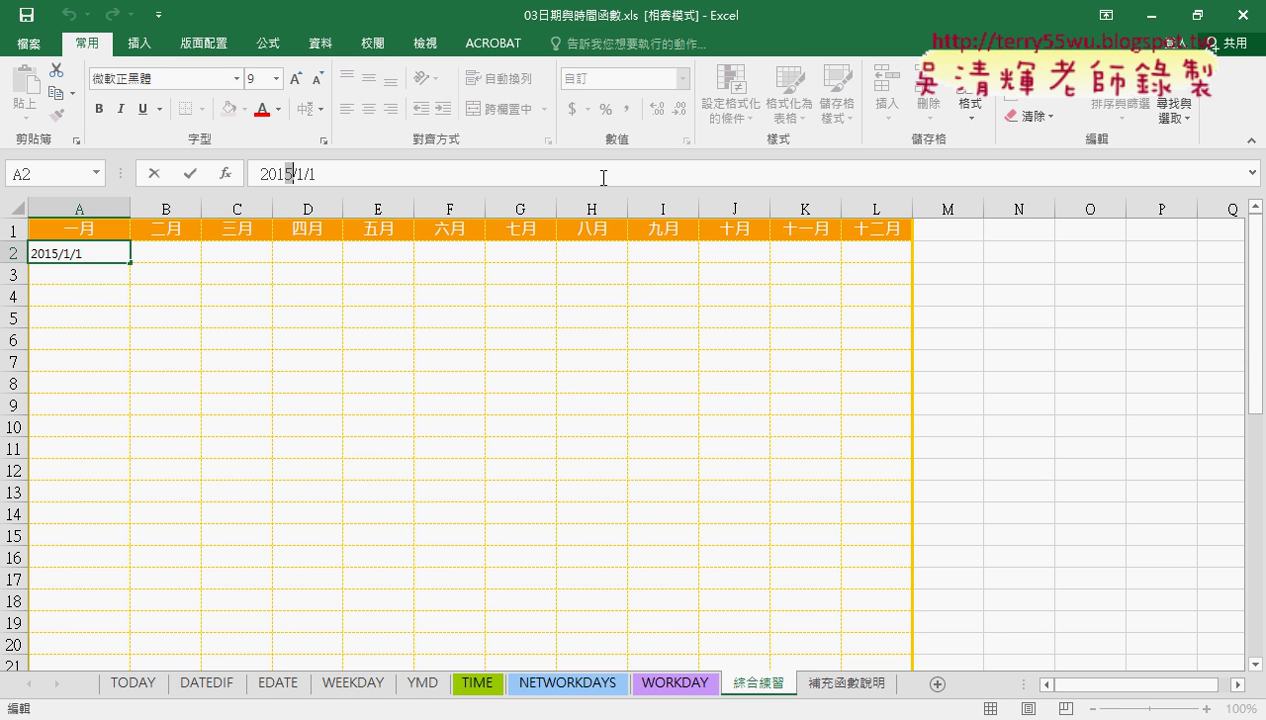
key(BackSpace)
text(9)
key(Return)
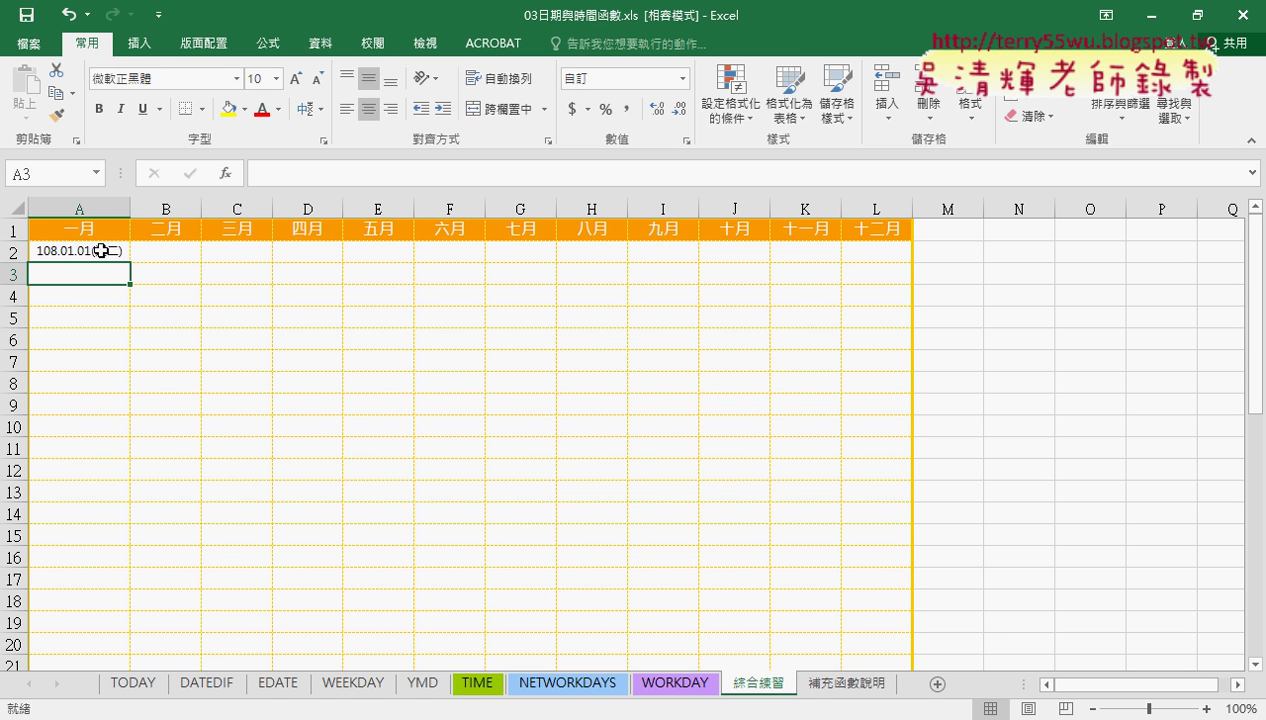
click(101, 247)
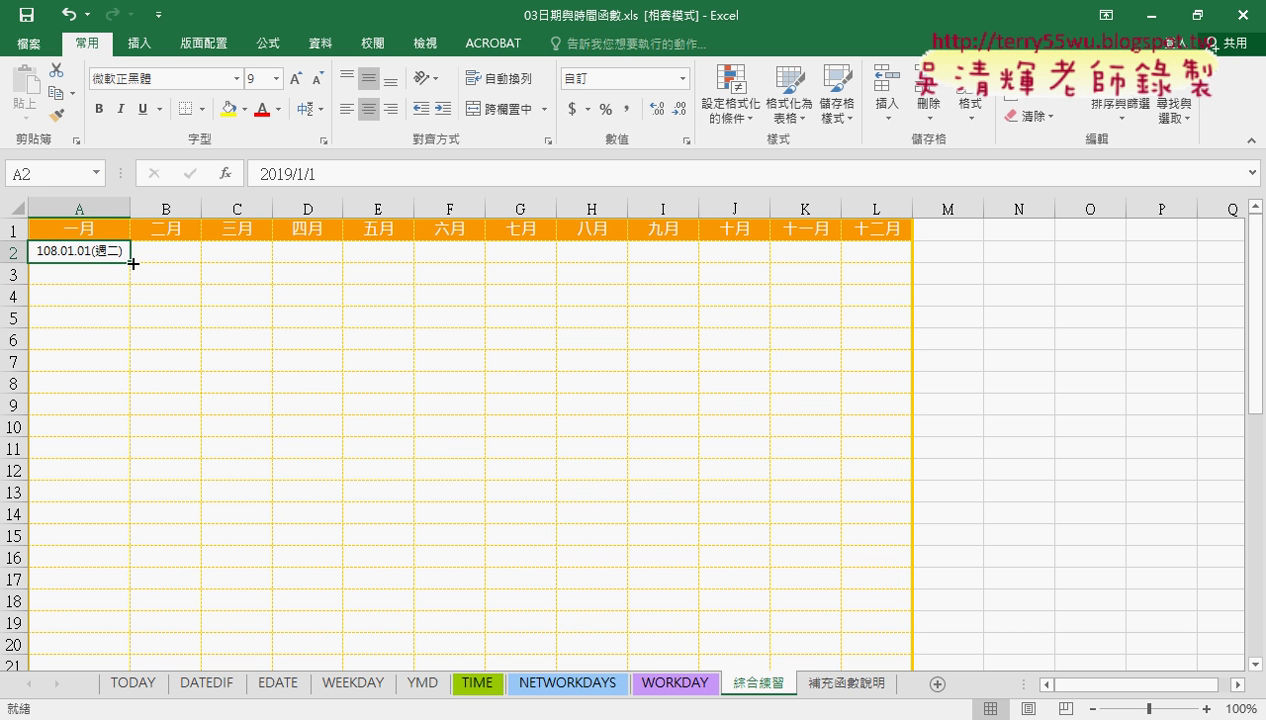
click(168, 253)
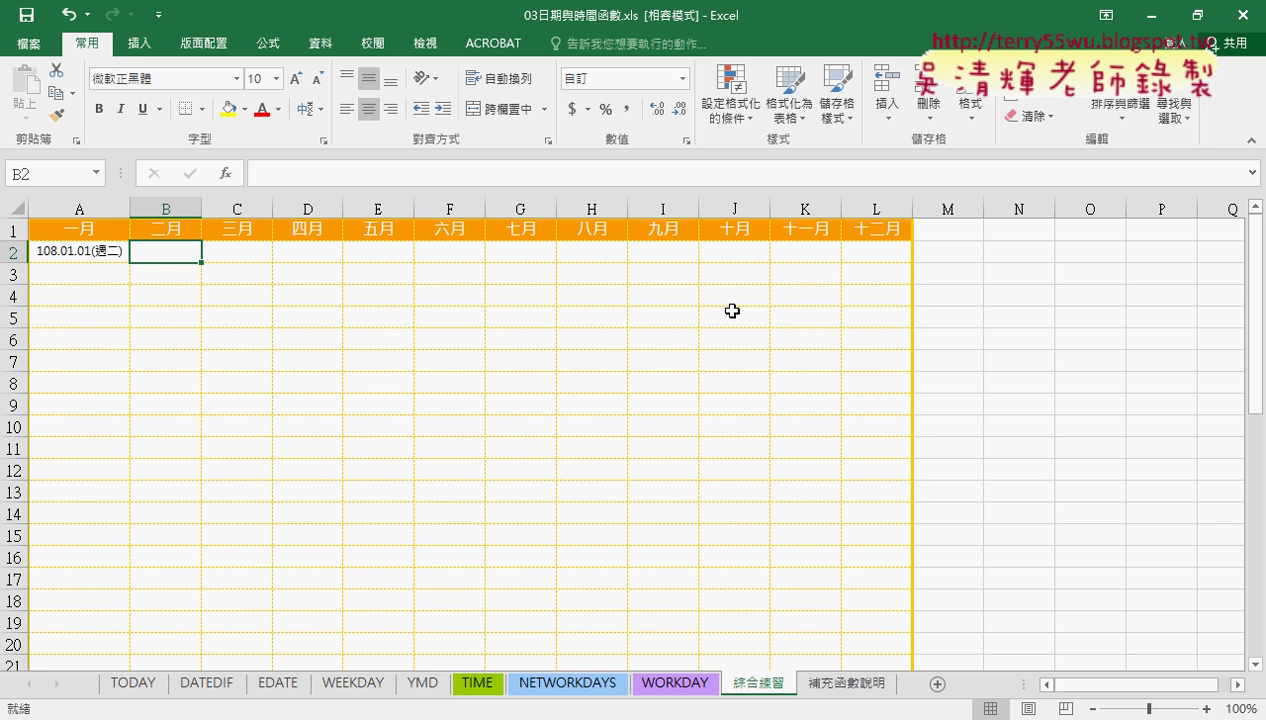
click(102, 252)
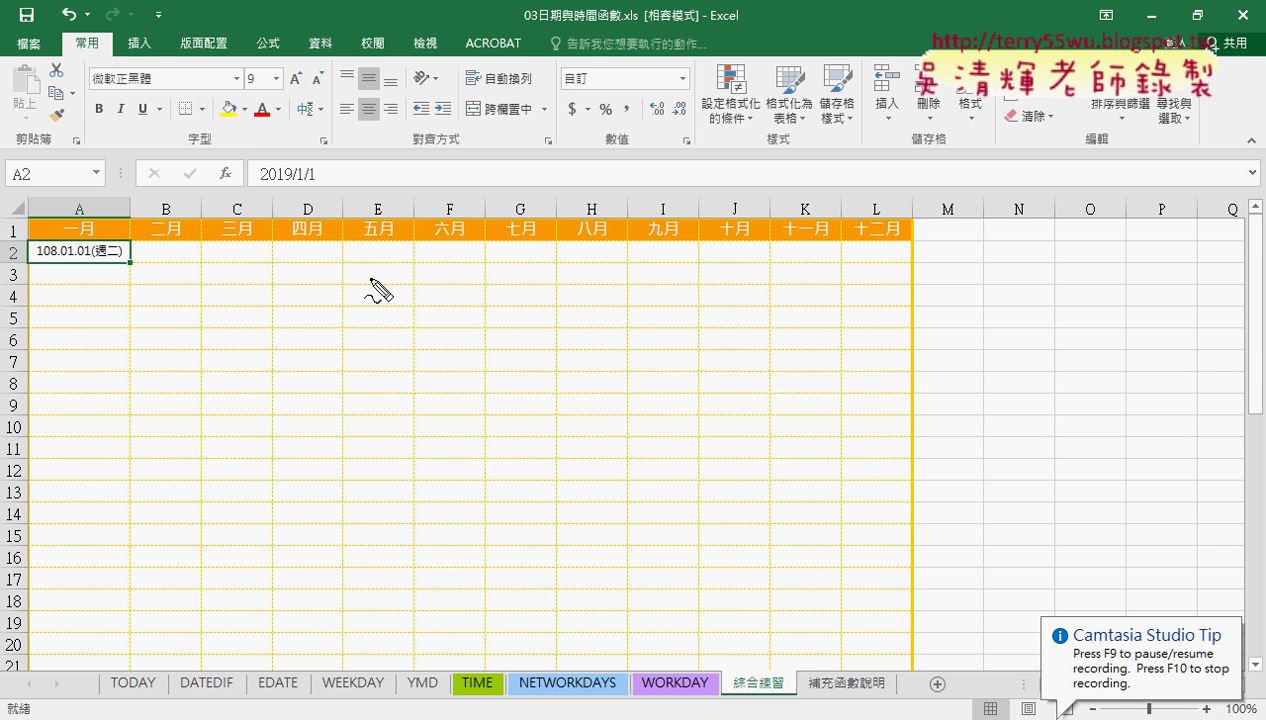
drag(293, 187, 342, 168)
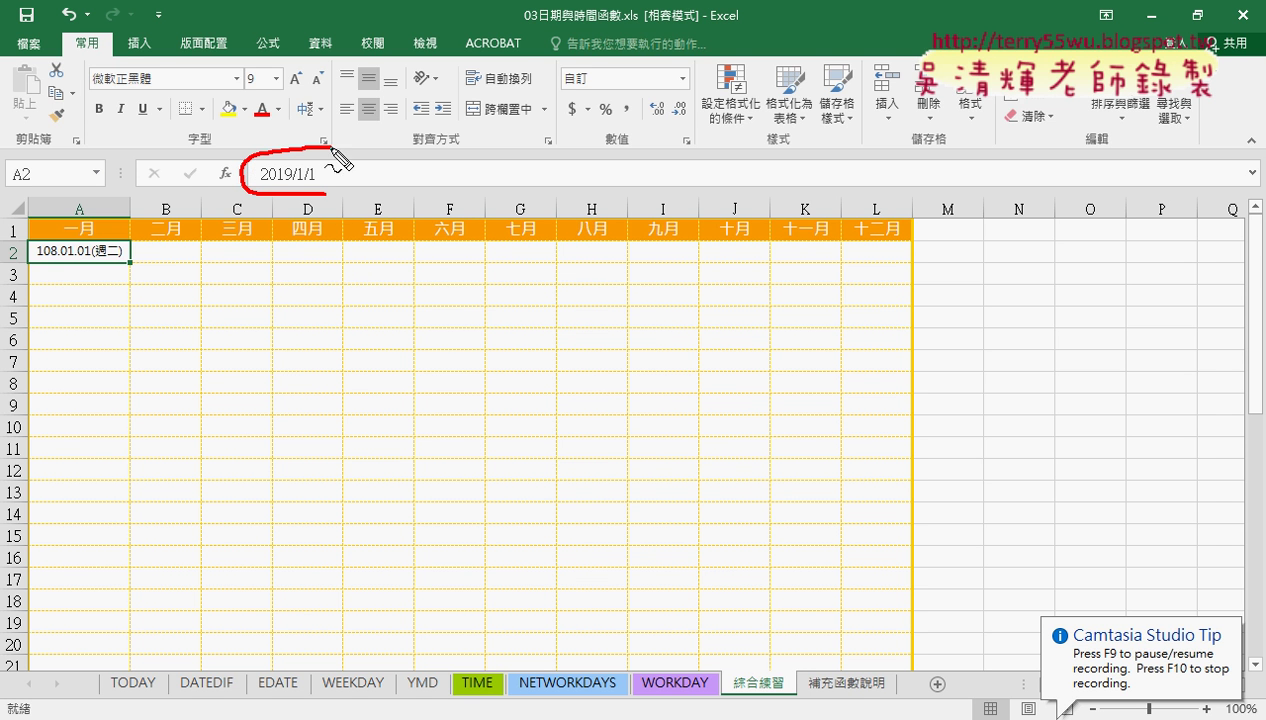
mouse_move(273, 355)
mouse_down()
mouse_move(291, 207)
mouse_move(320, 222)
mouse_up()
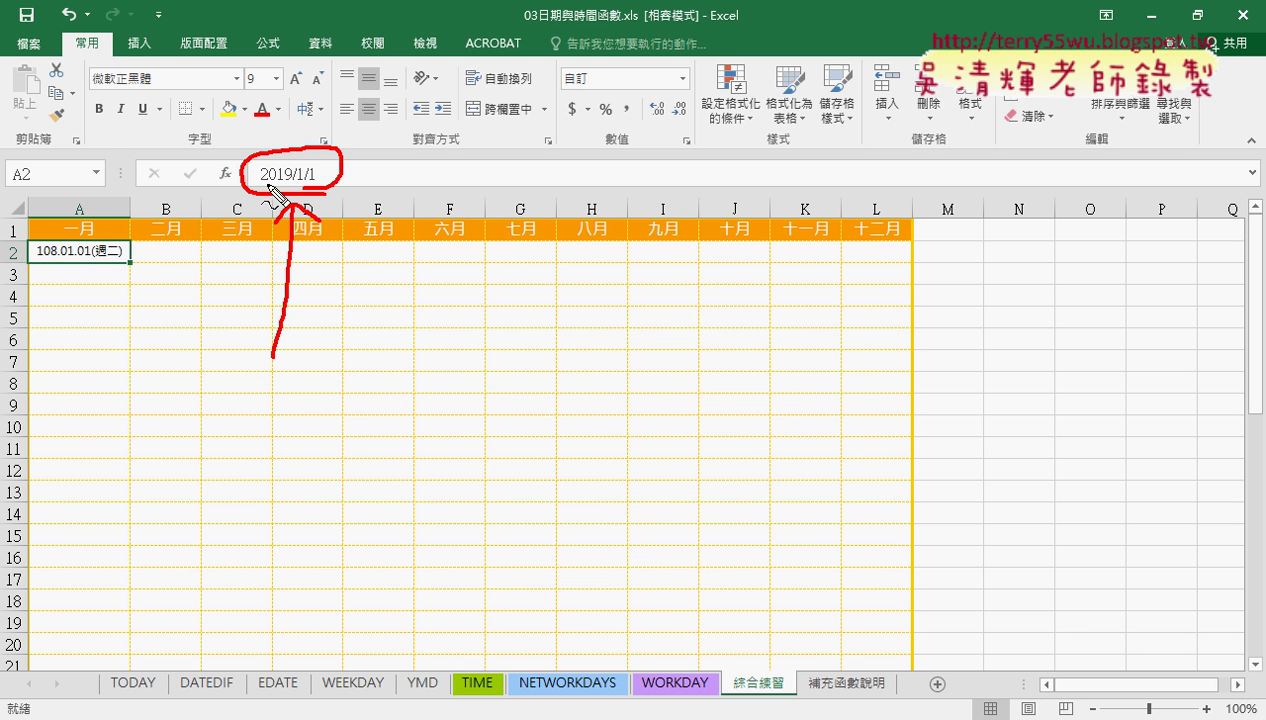
drag(128, 281, 150, 262)
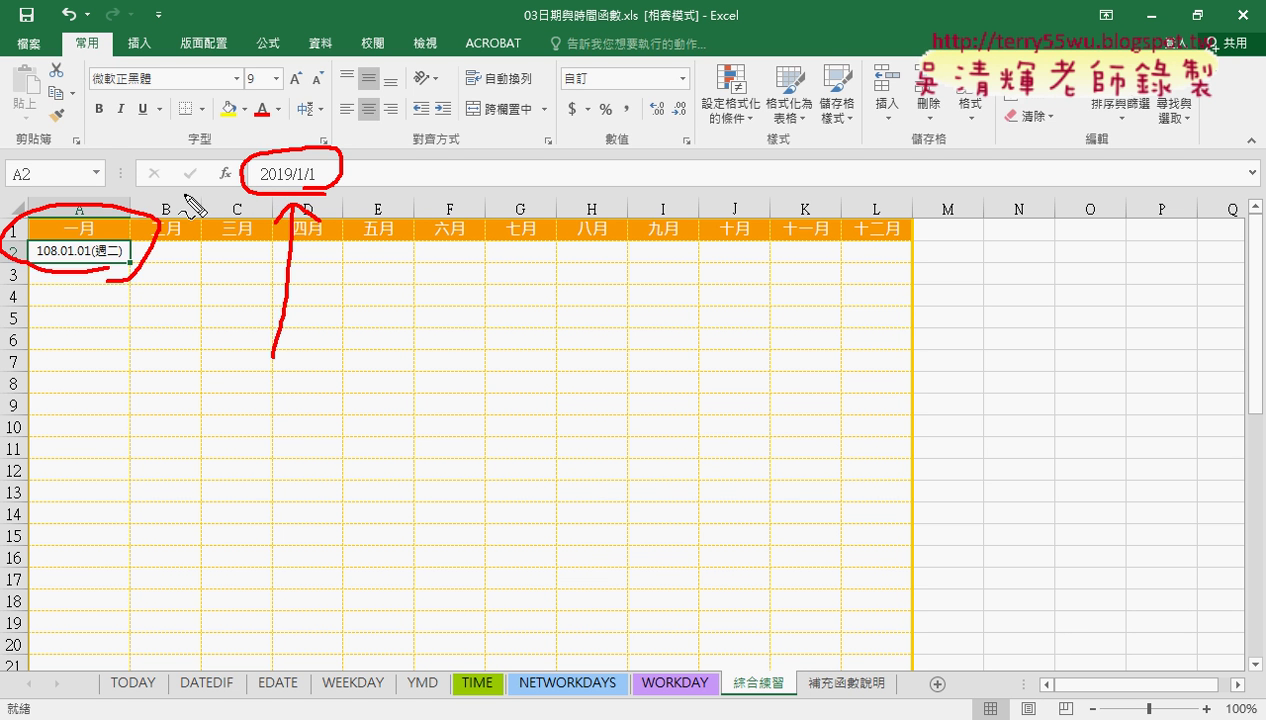
mouse_move(217, 175)
mouse_down()
mouse_move(122, 168)
mouse_move(148, 182)
mouse_up()
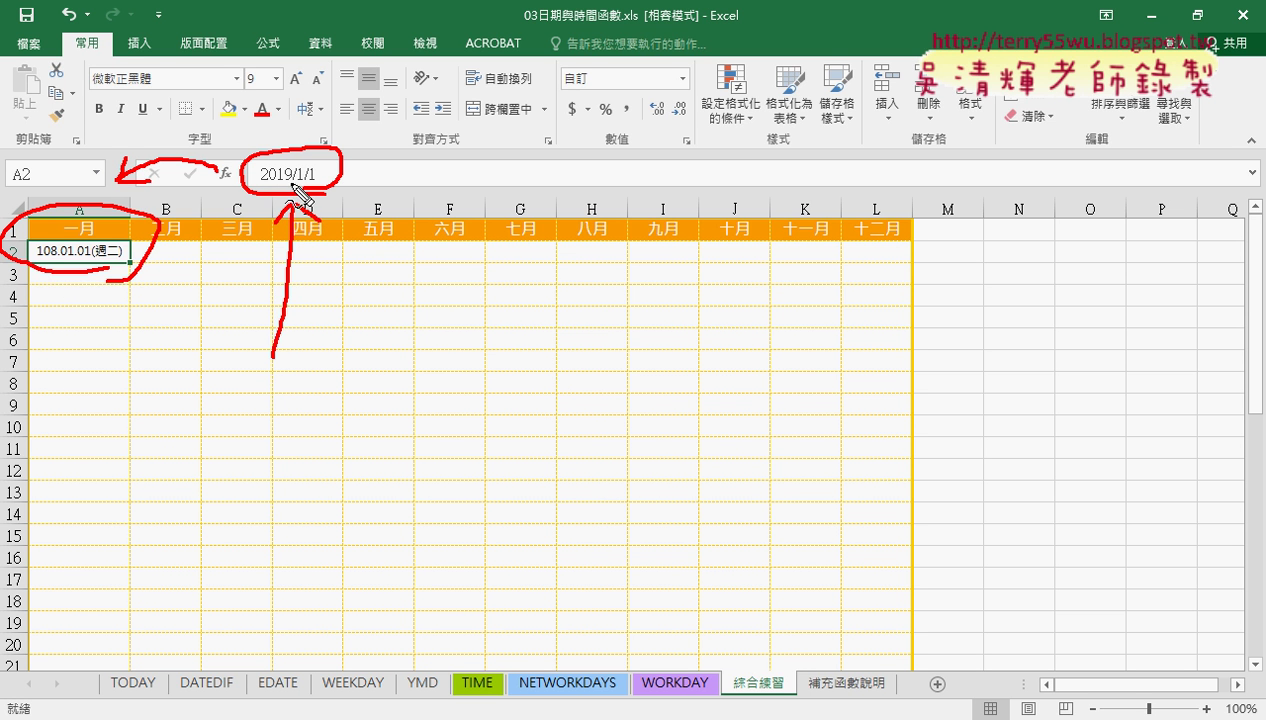
drag(289, 184, 298, 183)
drag(50, 257, 61, 257)
drag(121, 262, 97, 262)
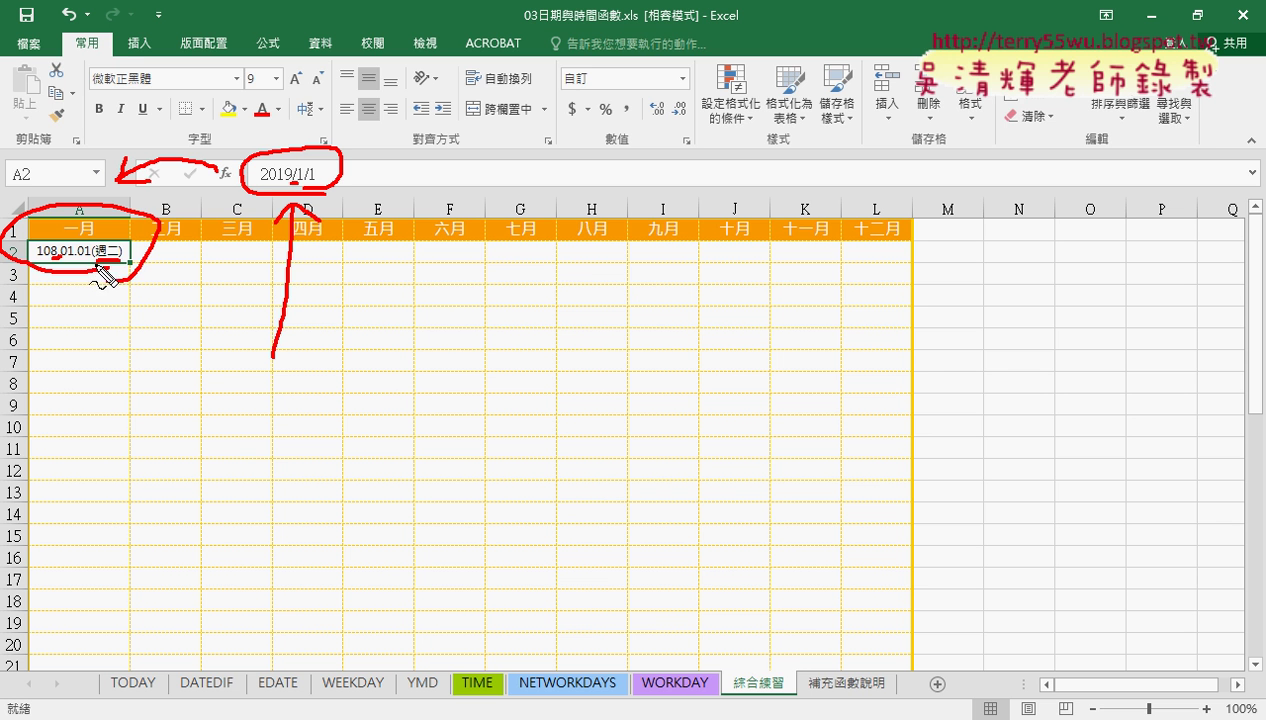
drag(97, 259, 123, 259)
key(Escape)
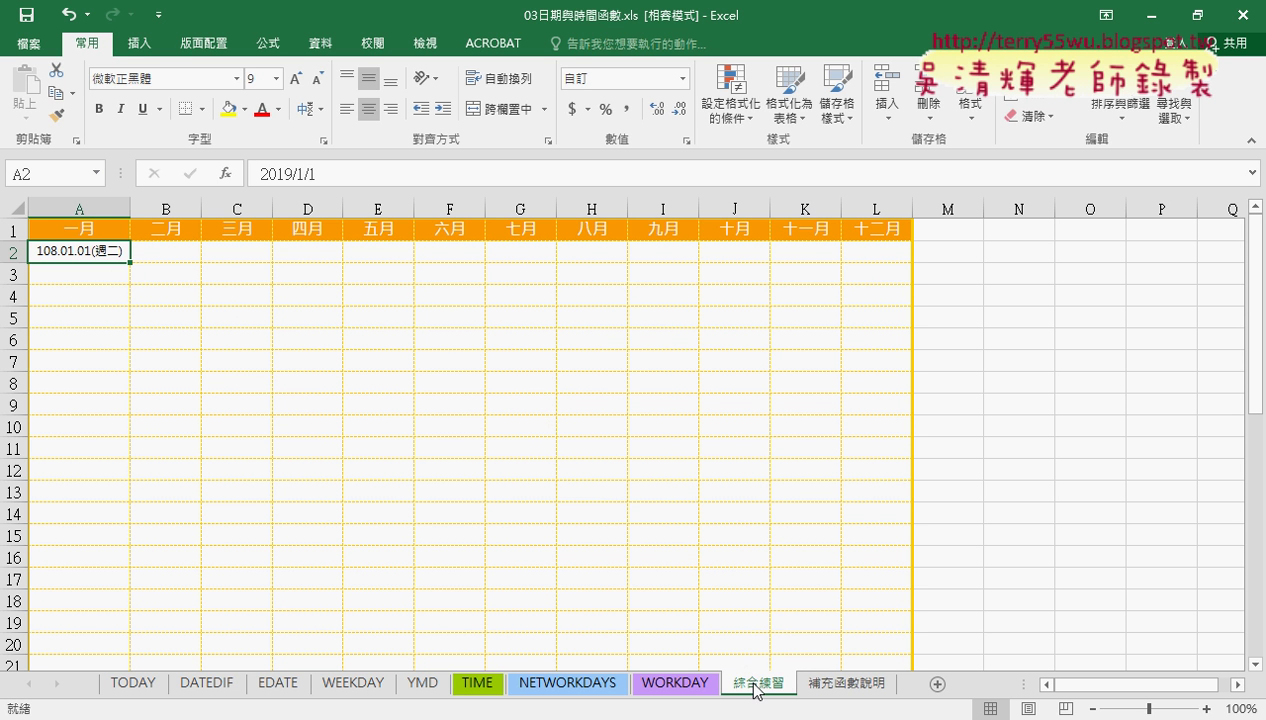
click(164, 255)
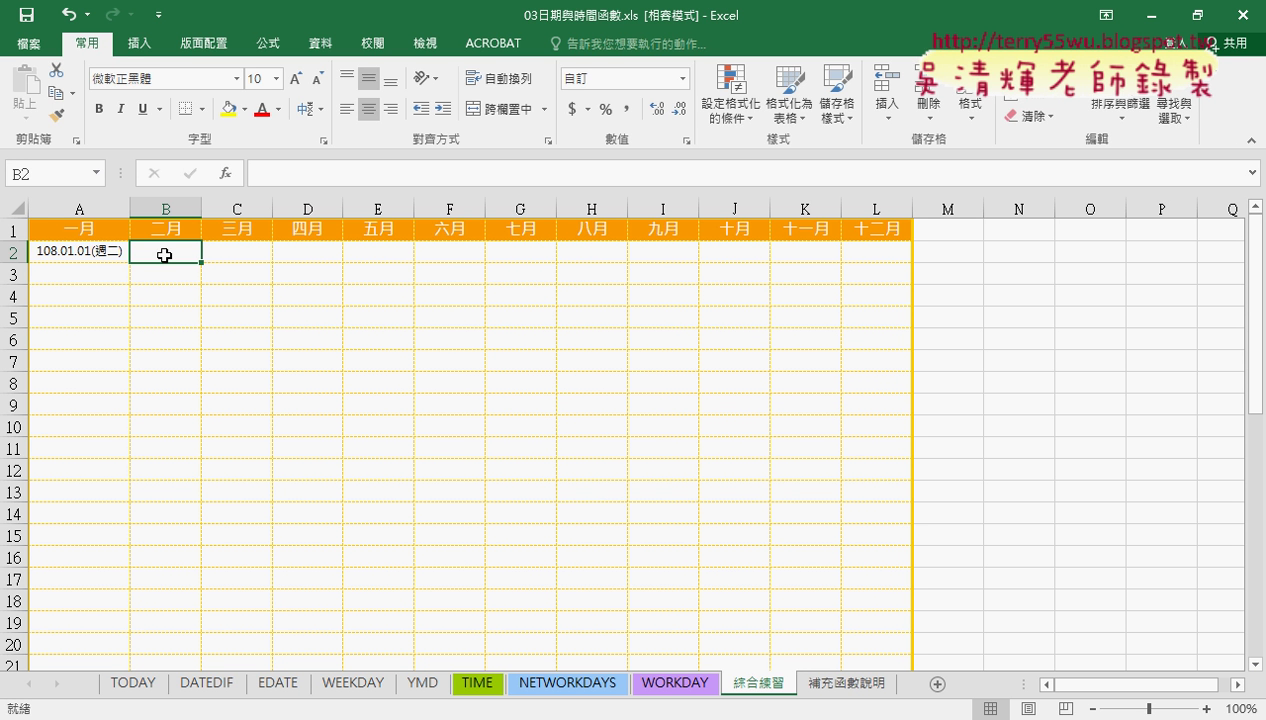
click(88, 253)
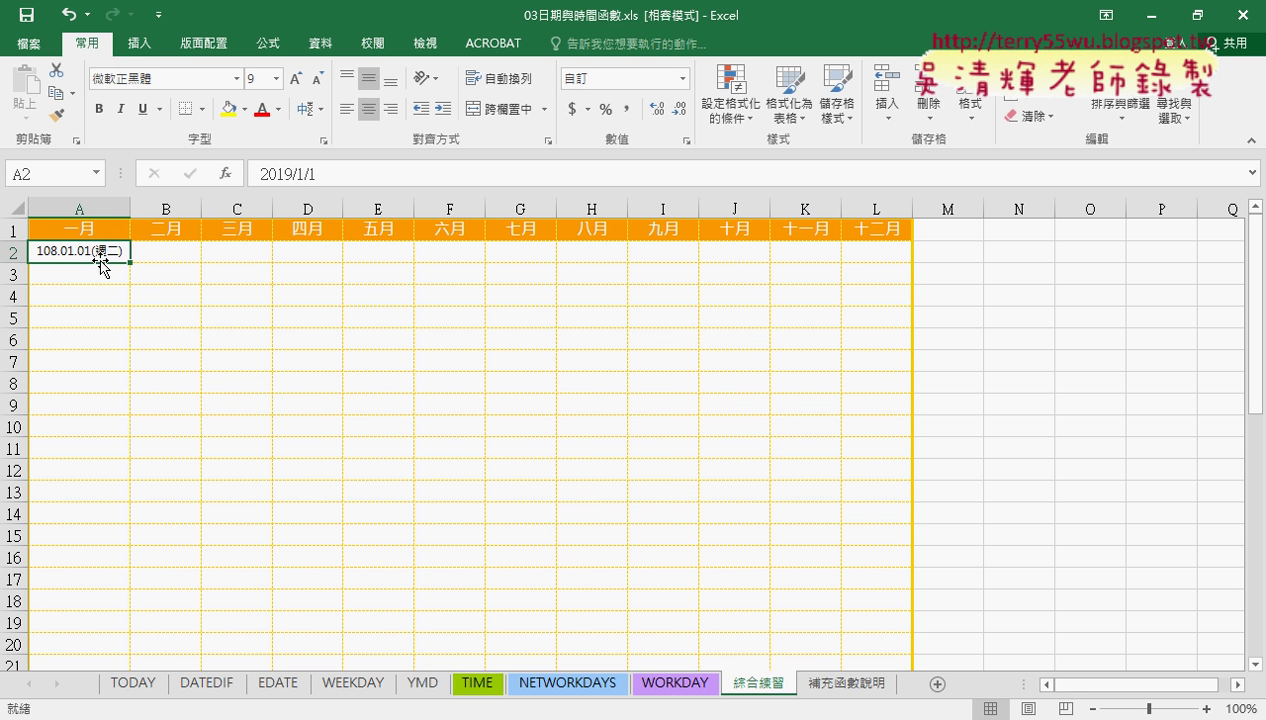
Step: On the TODAY sheet, insert =TODAY() into C3 from the 日期及時間 category, showing 2018/11/12
click(133, 683)
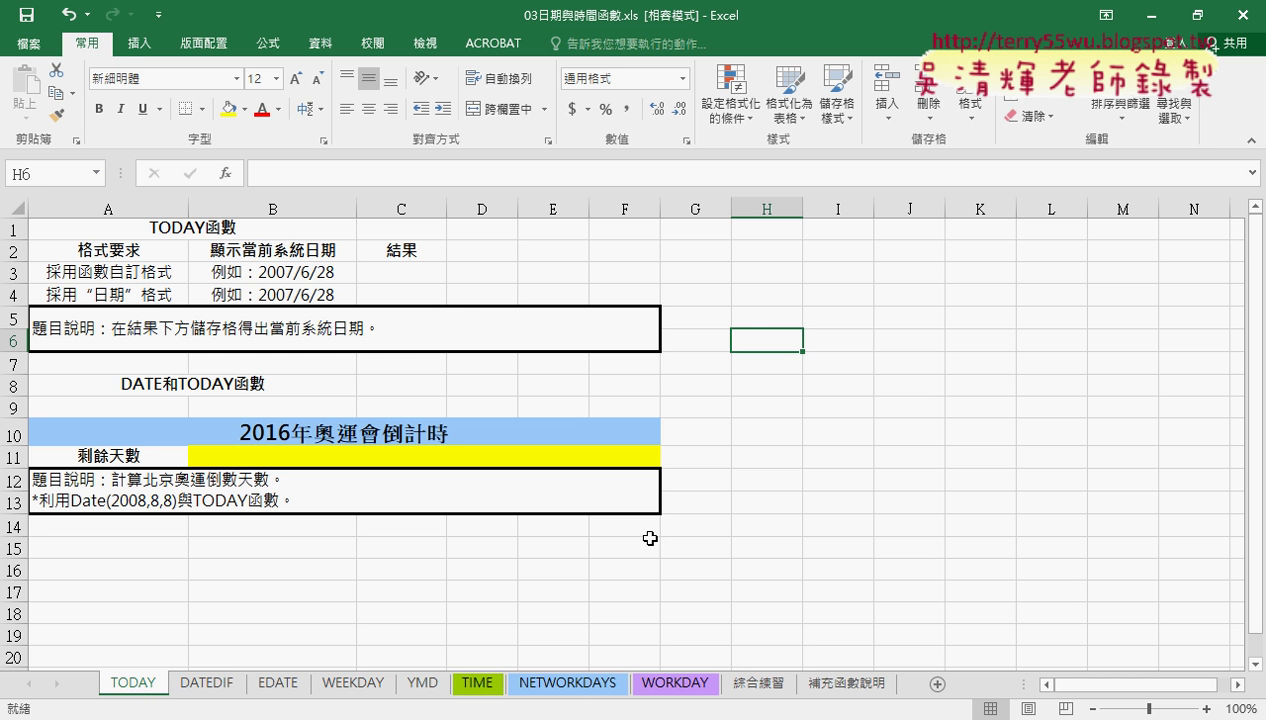
click(424, 270)
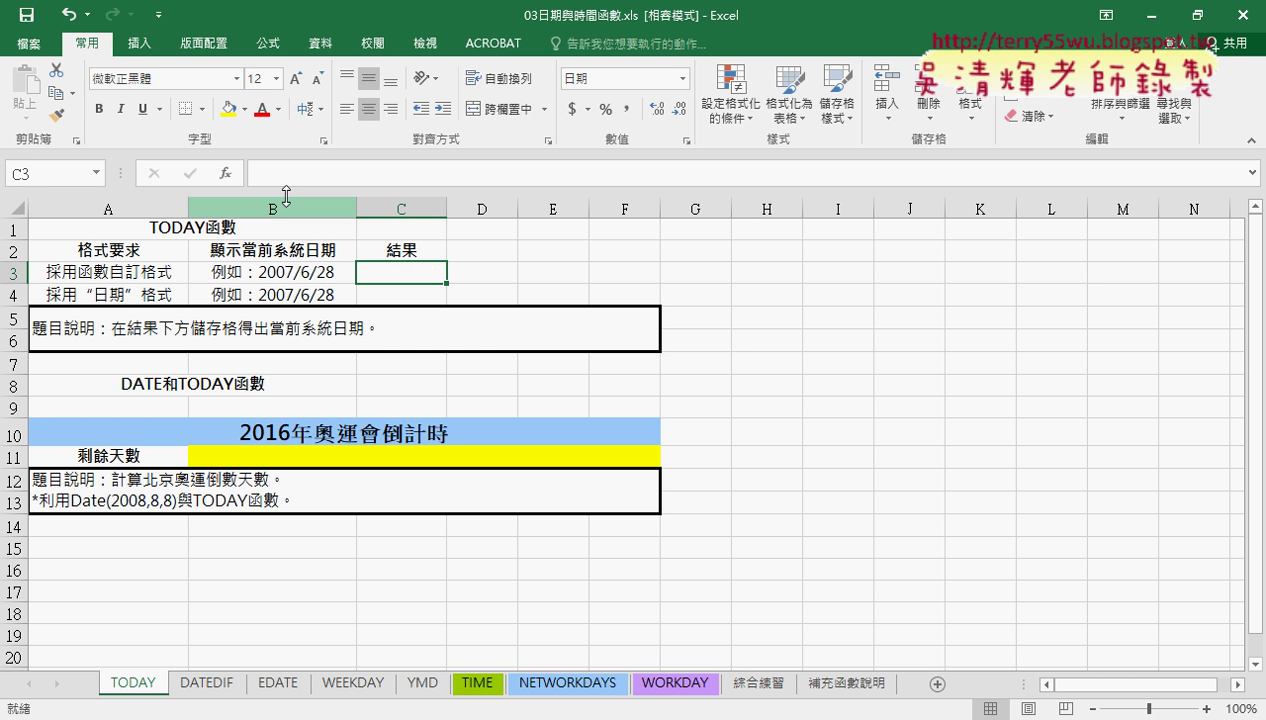
click(226, 173)
click(549, 257)
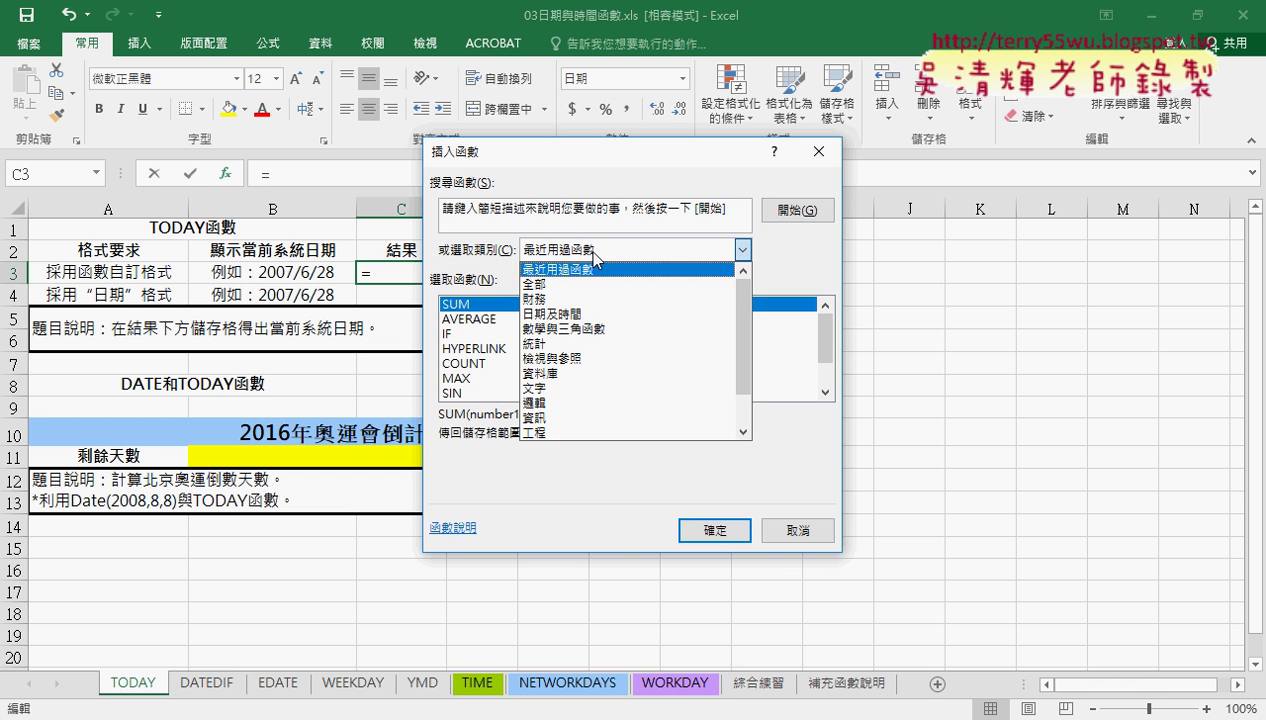
click(588, 312)
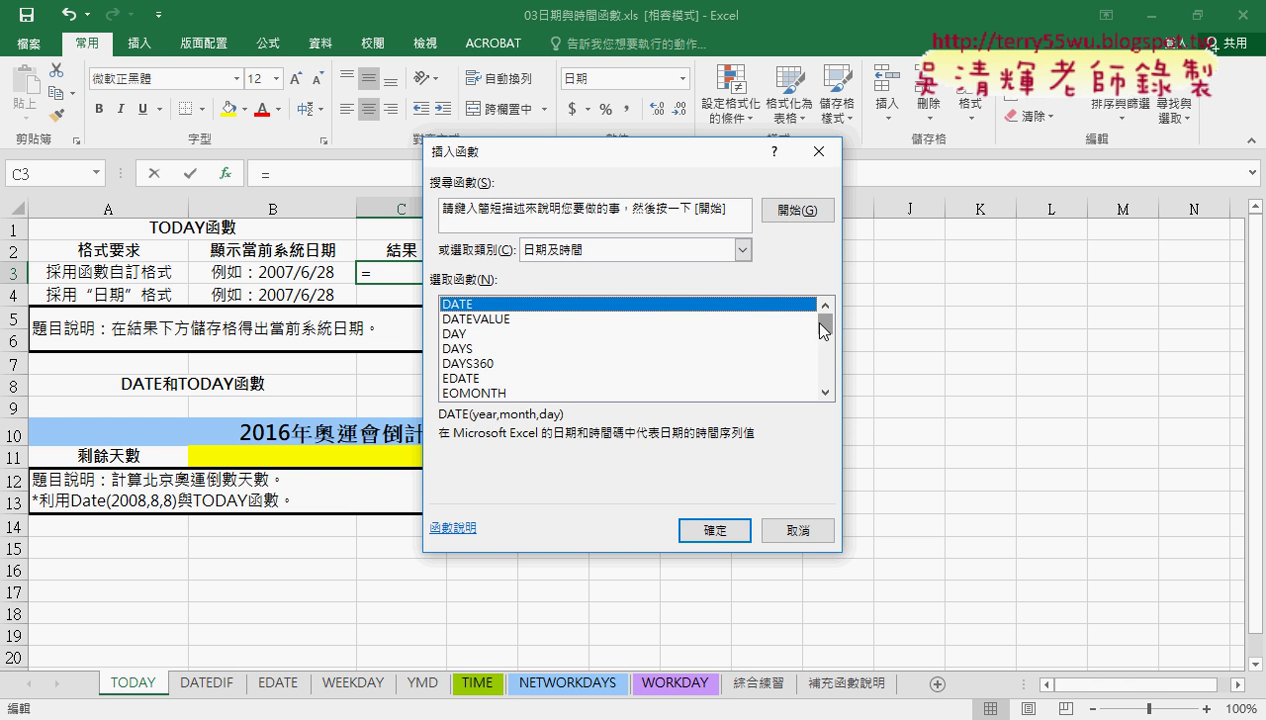
drag(825, 324, 825, 363)
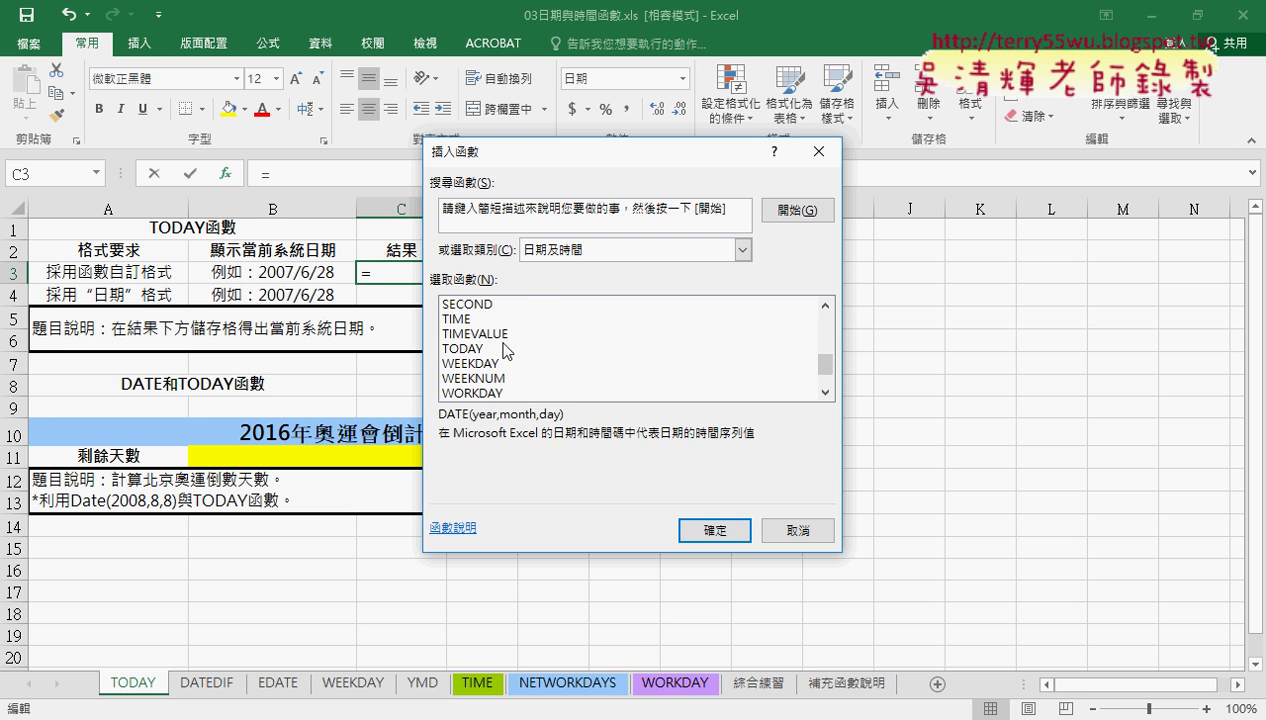
click(497, 347)
click(696, 522)
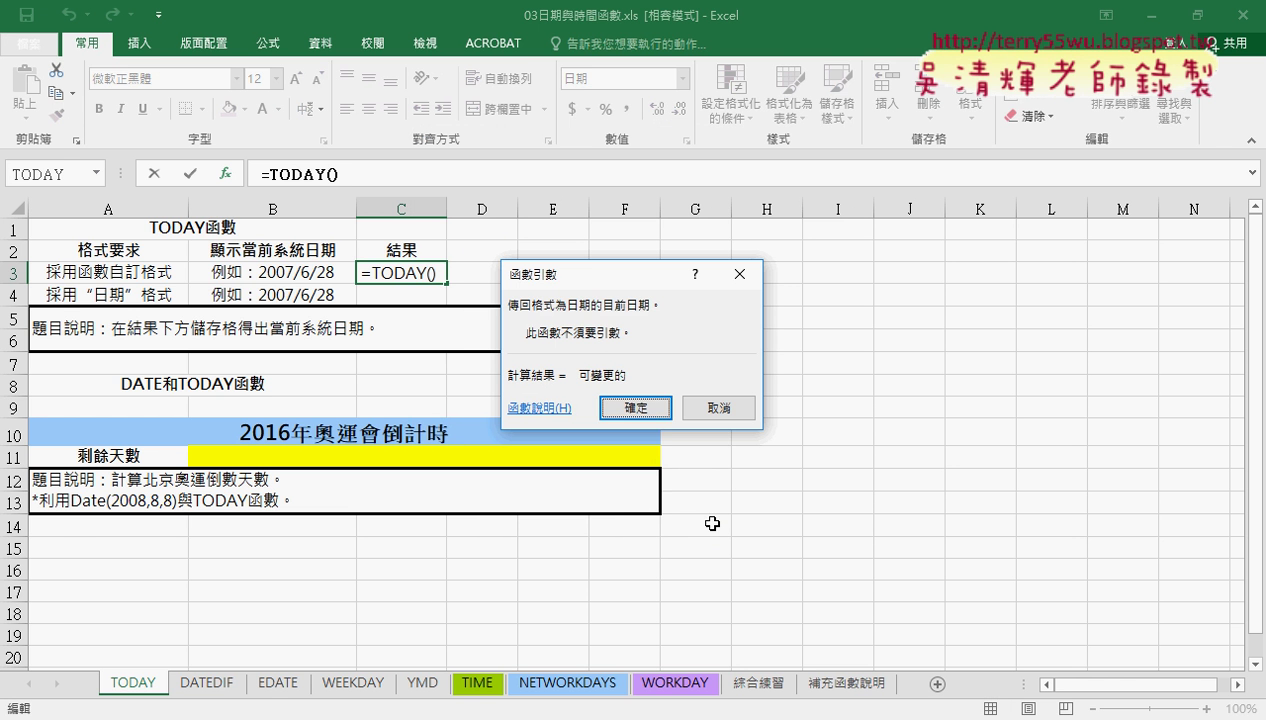
click(636, 412)
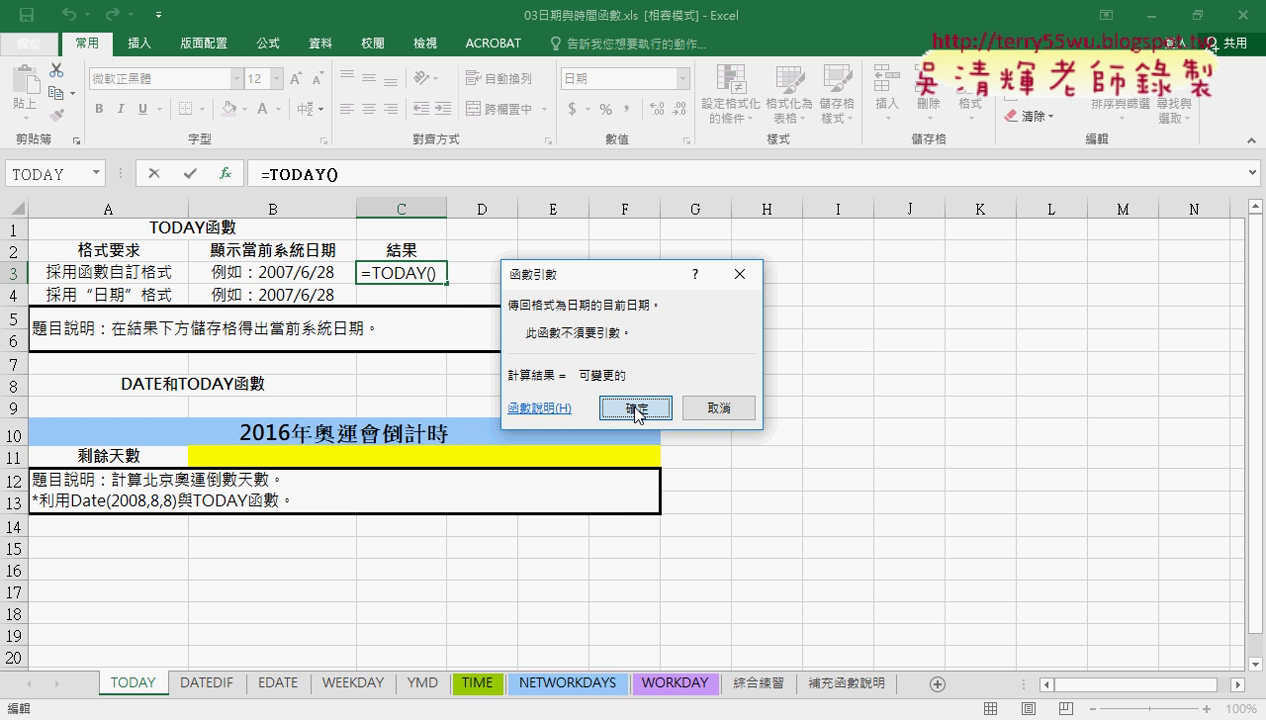
click(636, 410)
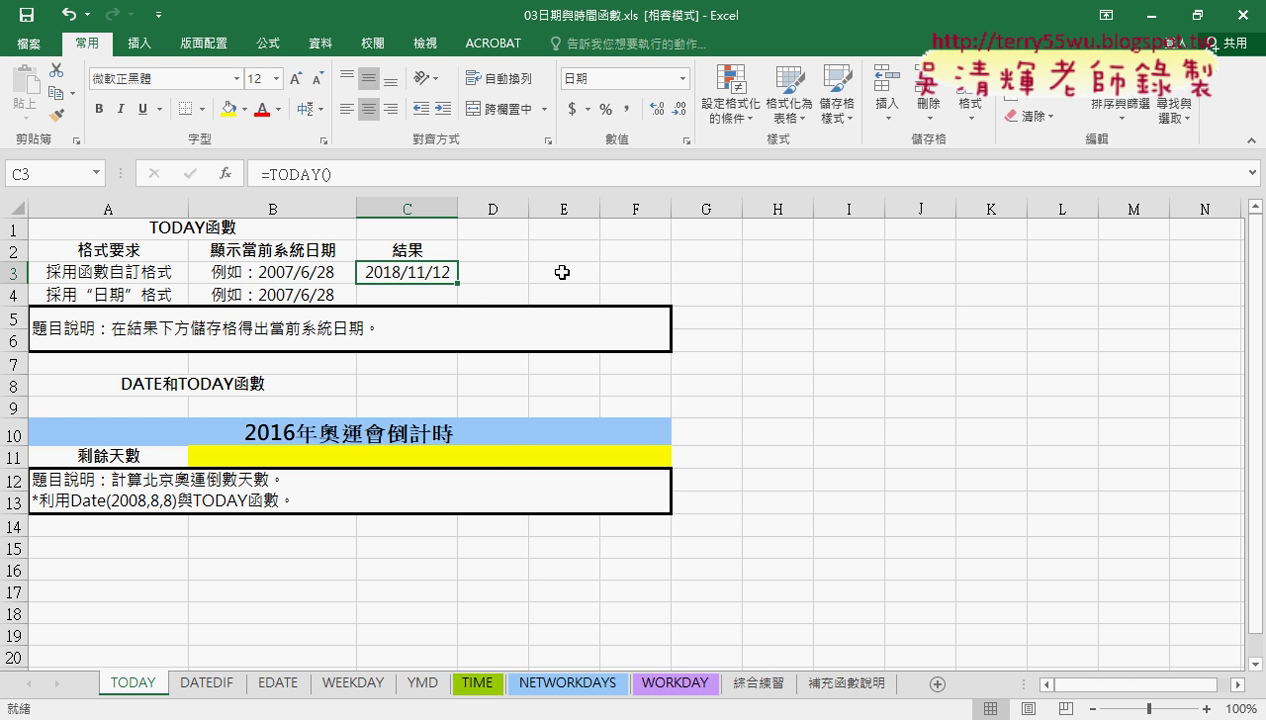
Step: Choose the NOW function to insert into cell C4
click(408, 297)
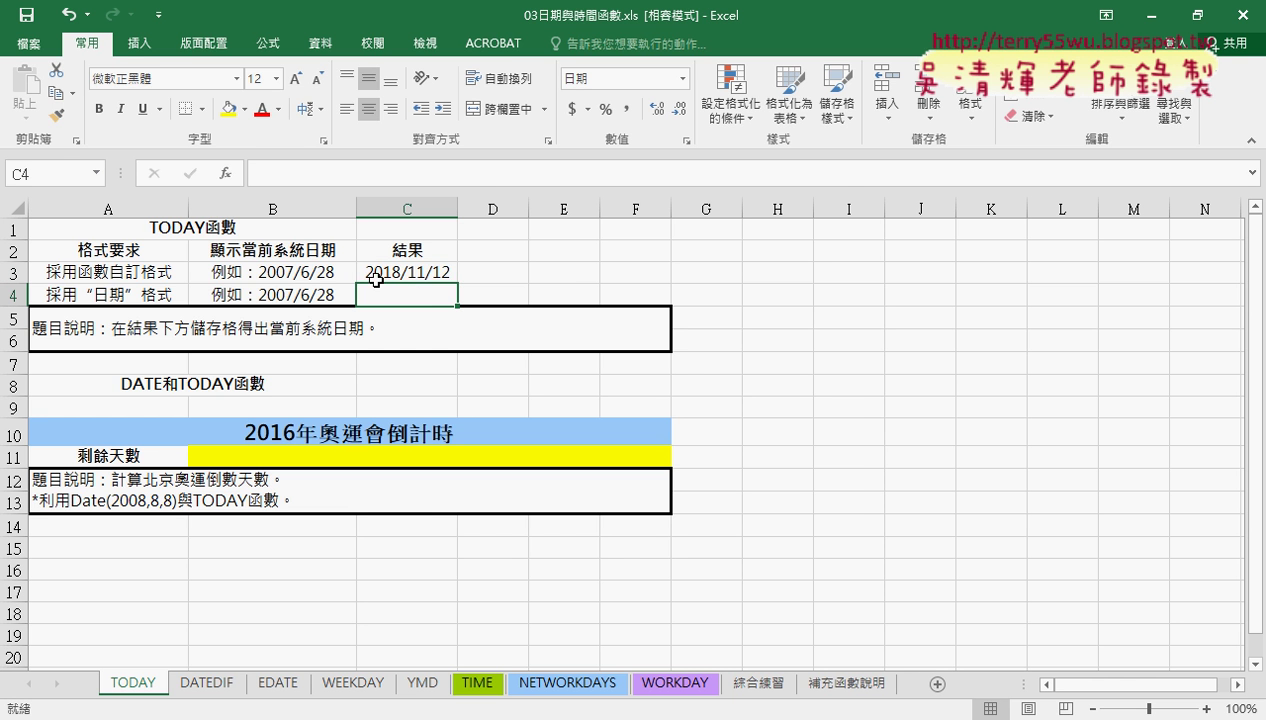
click(225, 173)
drag(825, 325, 825, 341)
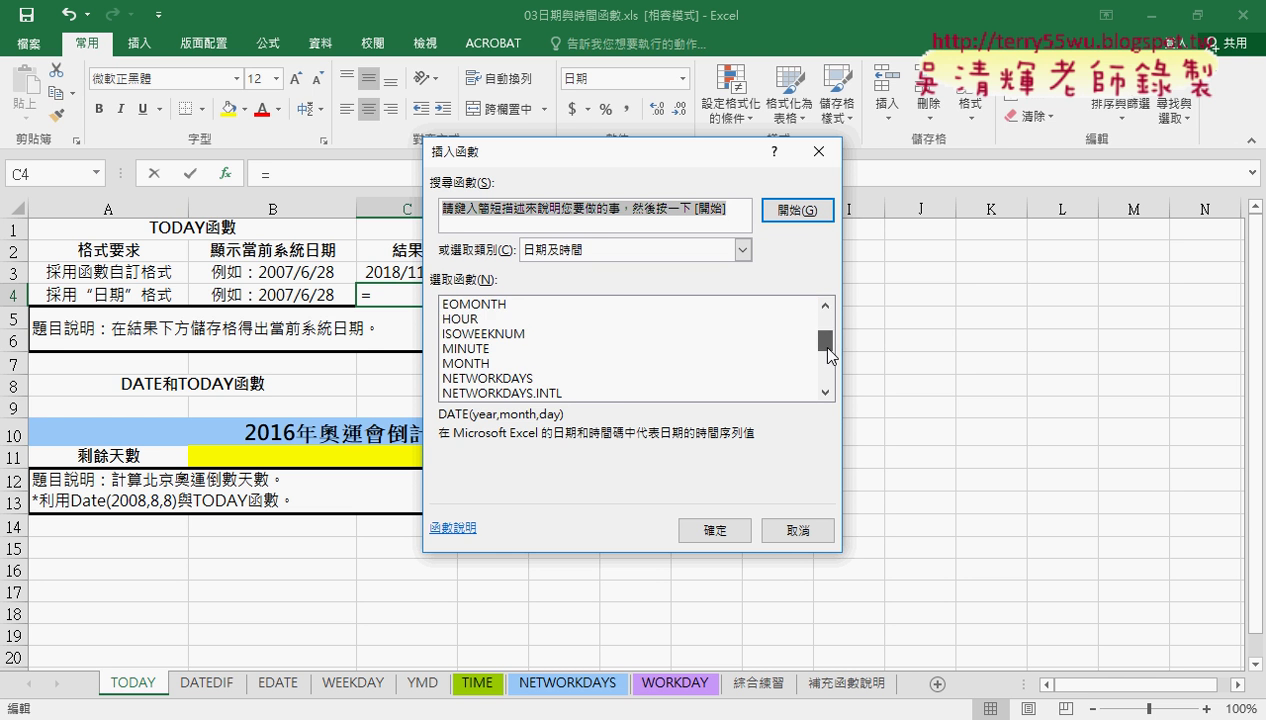
click(824, 391)
click(824, 391)
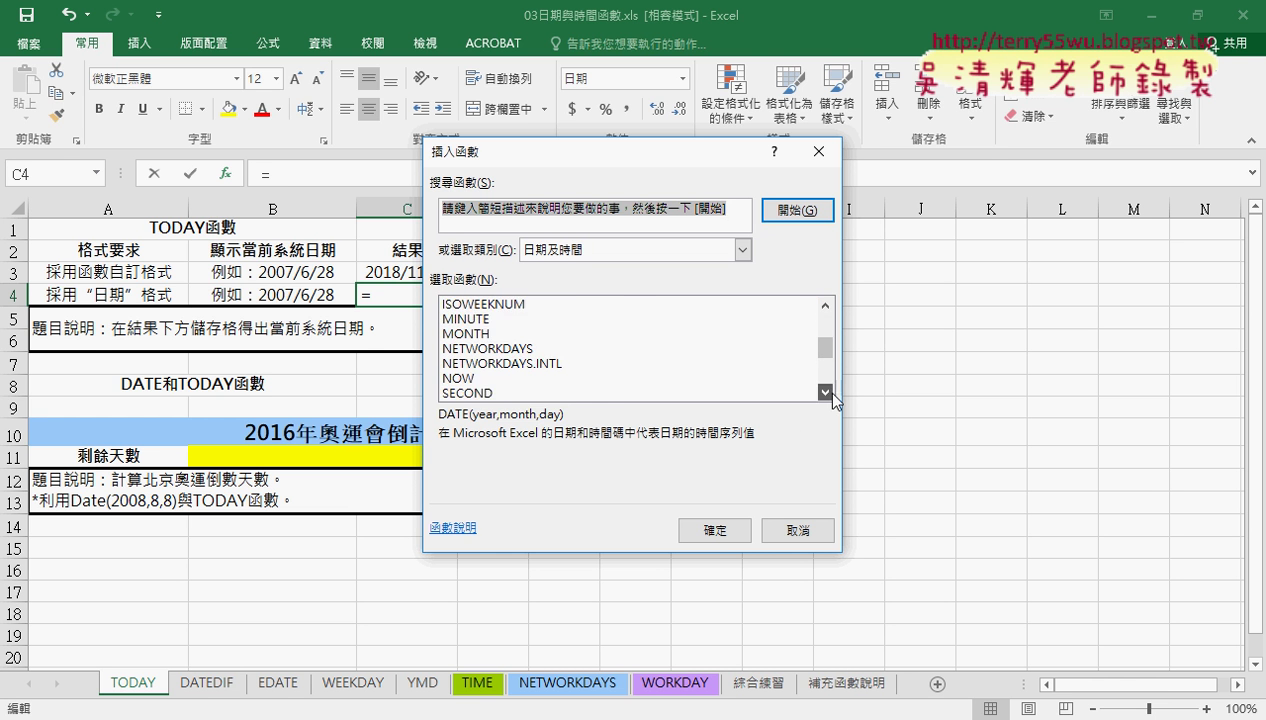
click(824, 391)
click(540, 364)
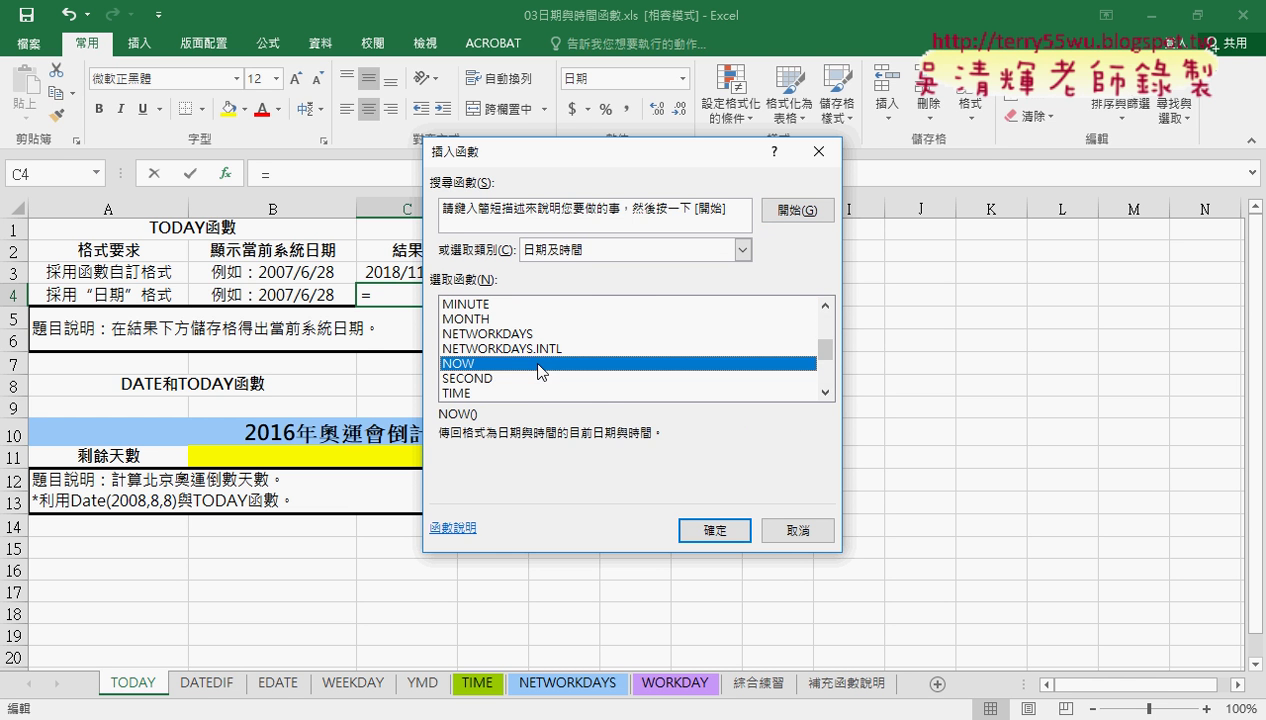
Step: Insert =NOW() into C4 and widen column C
click(706, 518)
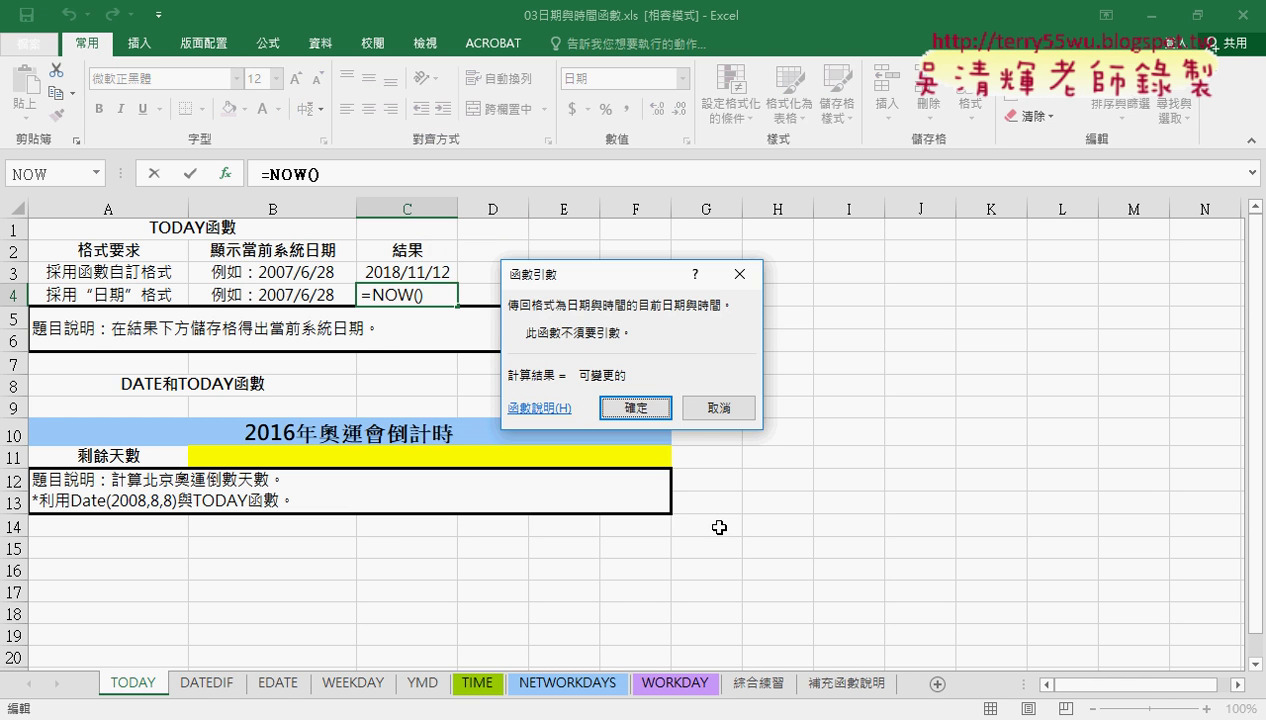
click(652, 410)
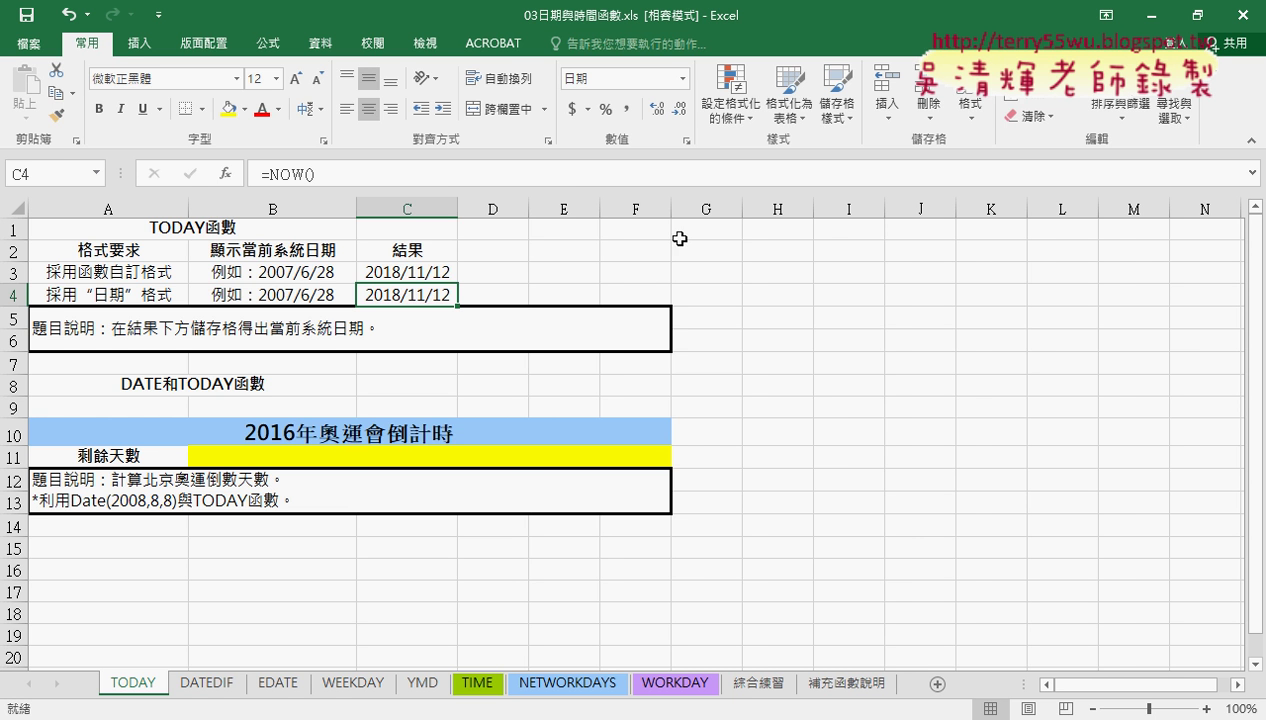
drag(457, 210, 552, 212)
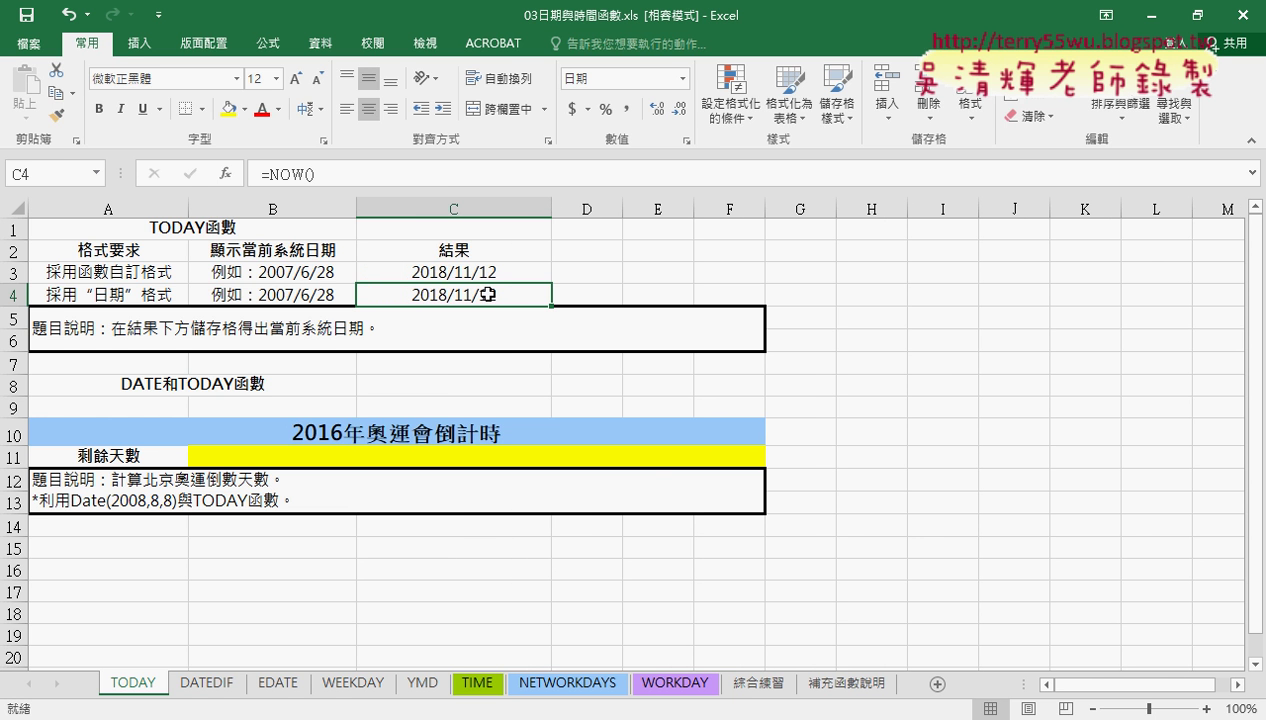
Step: Select C3:C4 and bring up their context menu
click(480, 273)
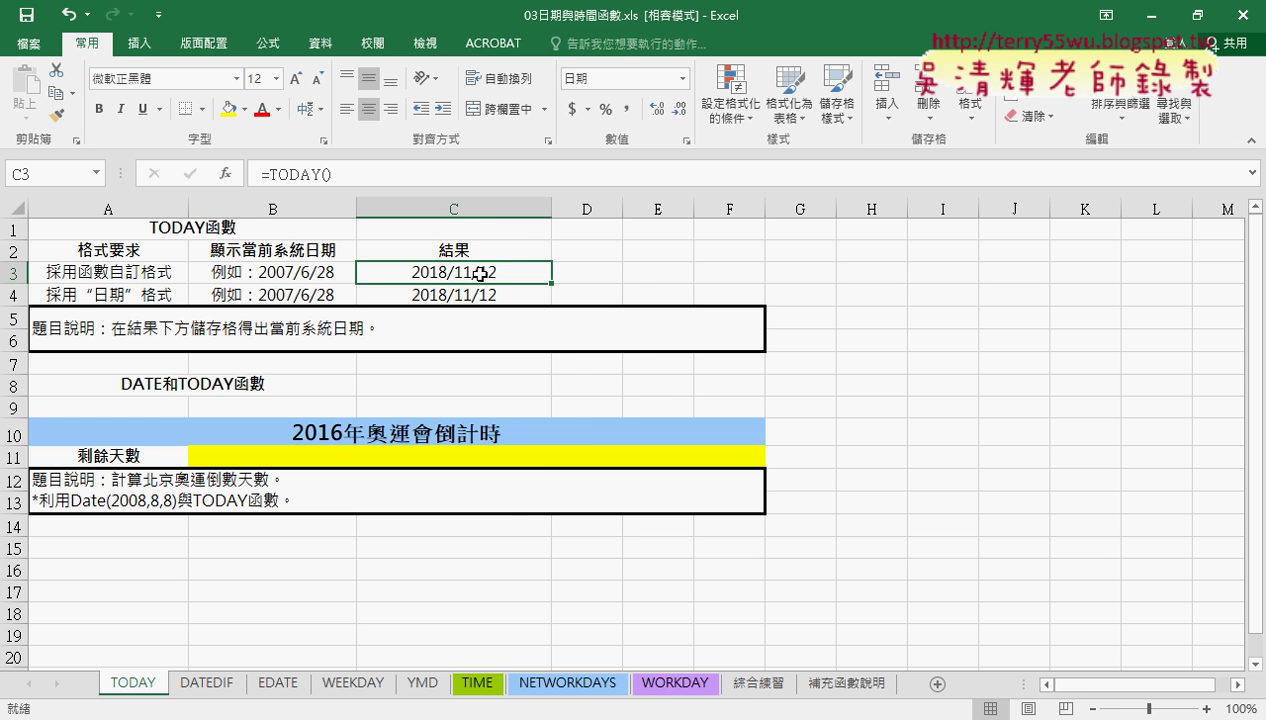
drag(480, 273, 482, 292)
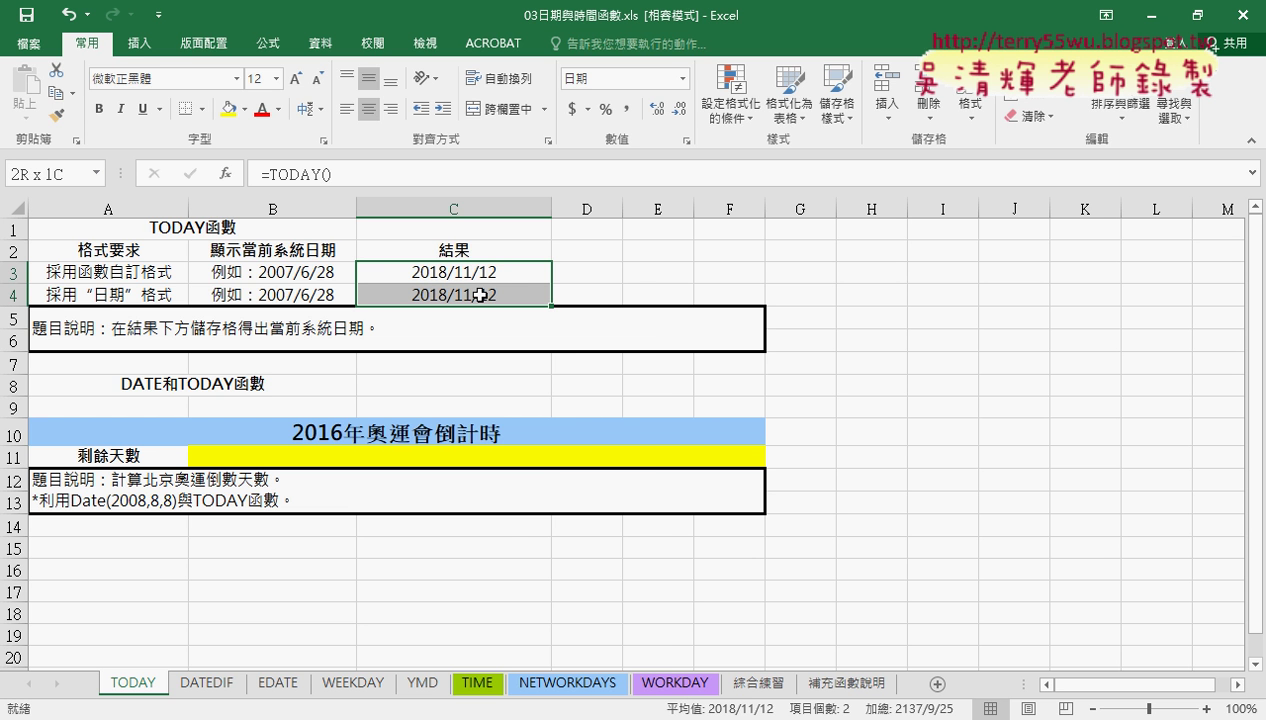
right_click(491, 273)
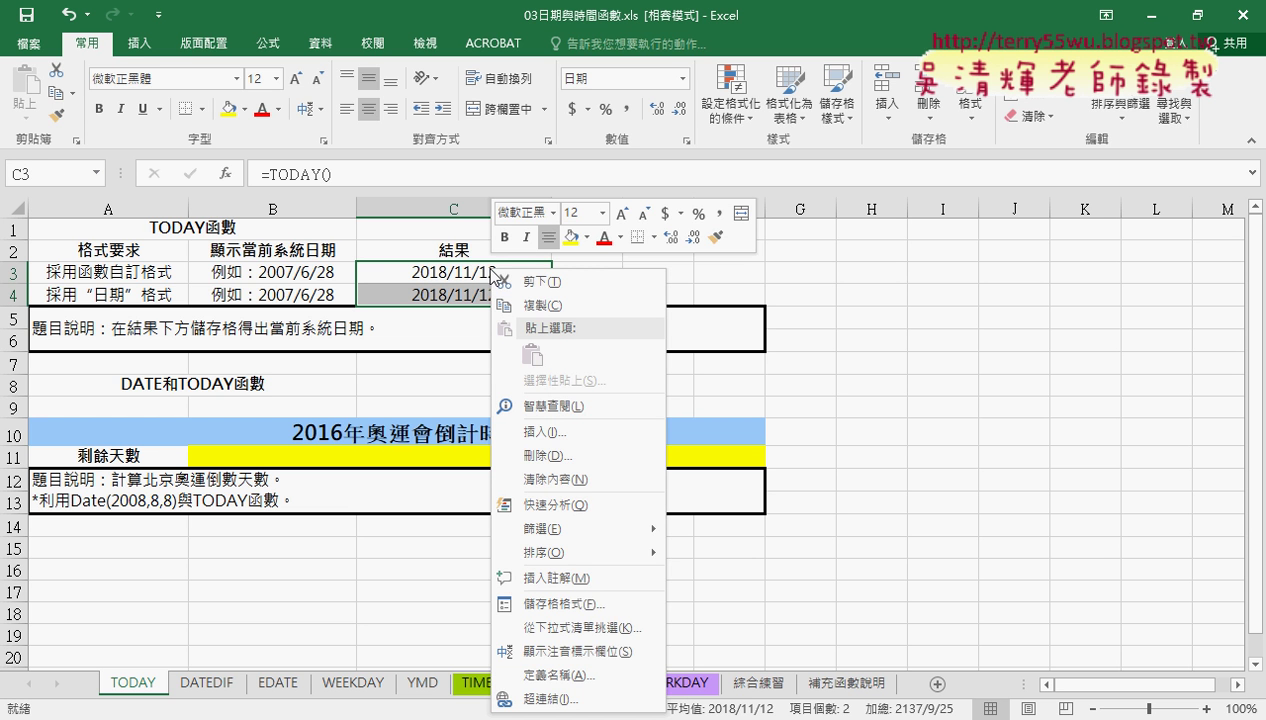
Step: Format C3:C4 with the 時間 style 2012/3/14 1:30 PM, showing date plus time
key(Escape)
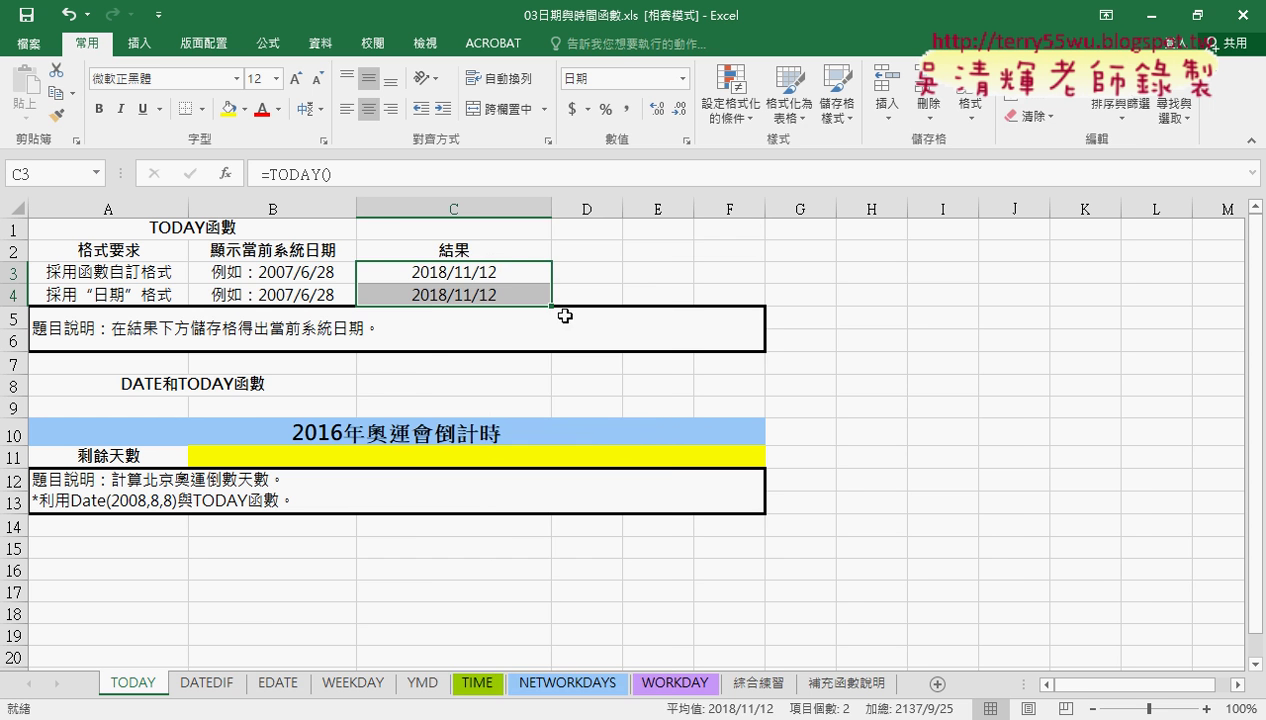
key(ctrl+1)
drag(541, 203, 905, 145)
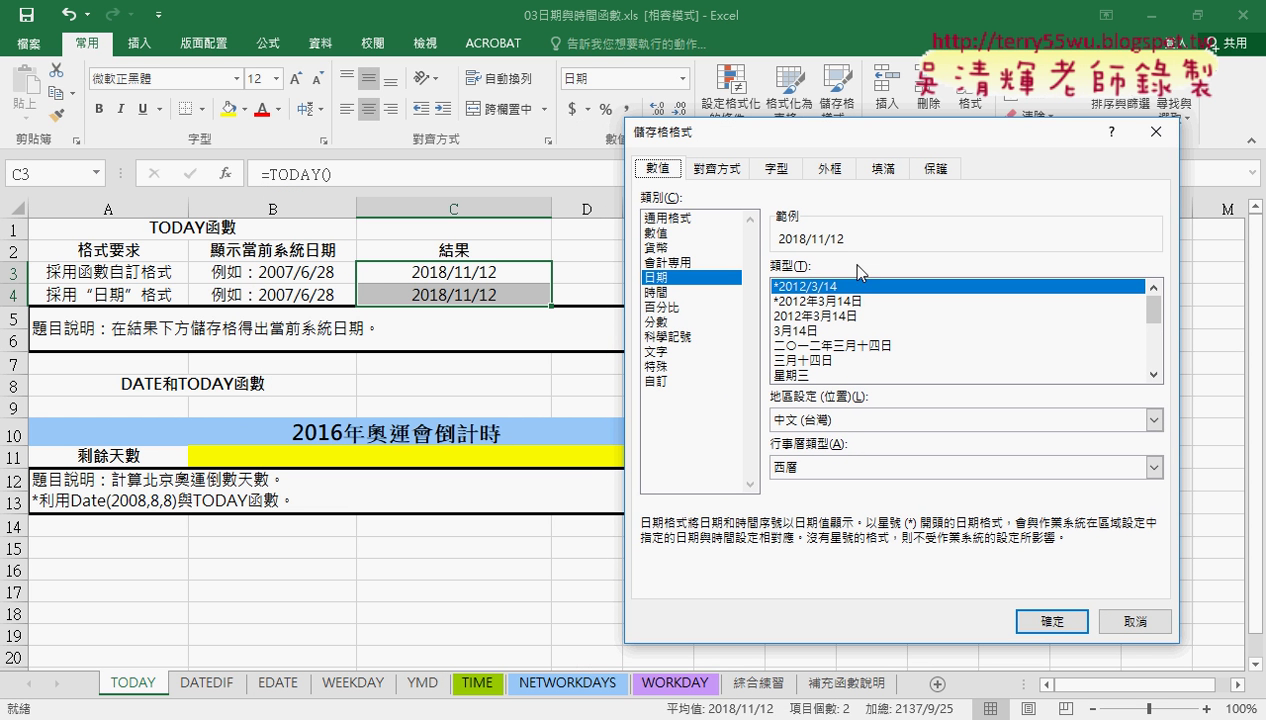
click(670, 297)
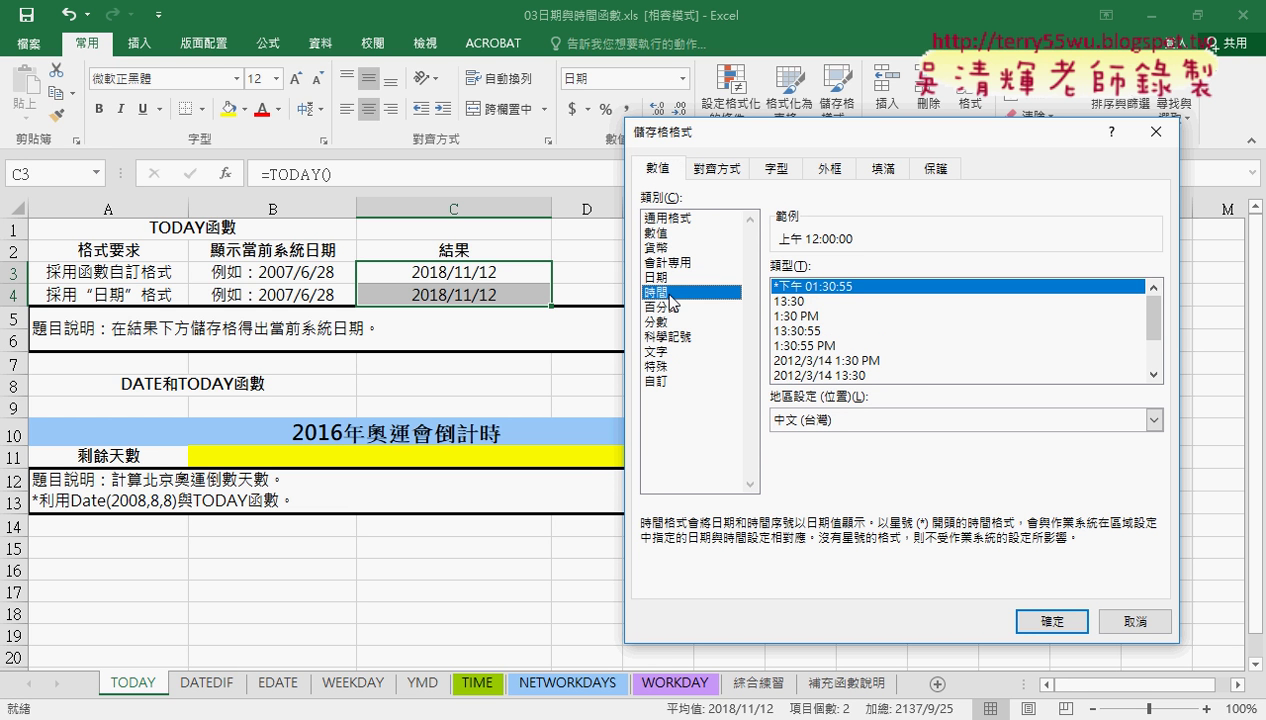
click(830, 360)
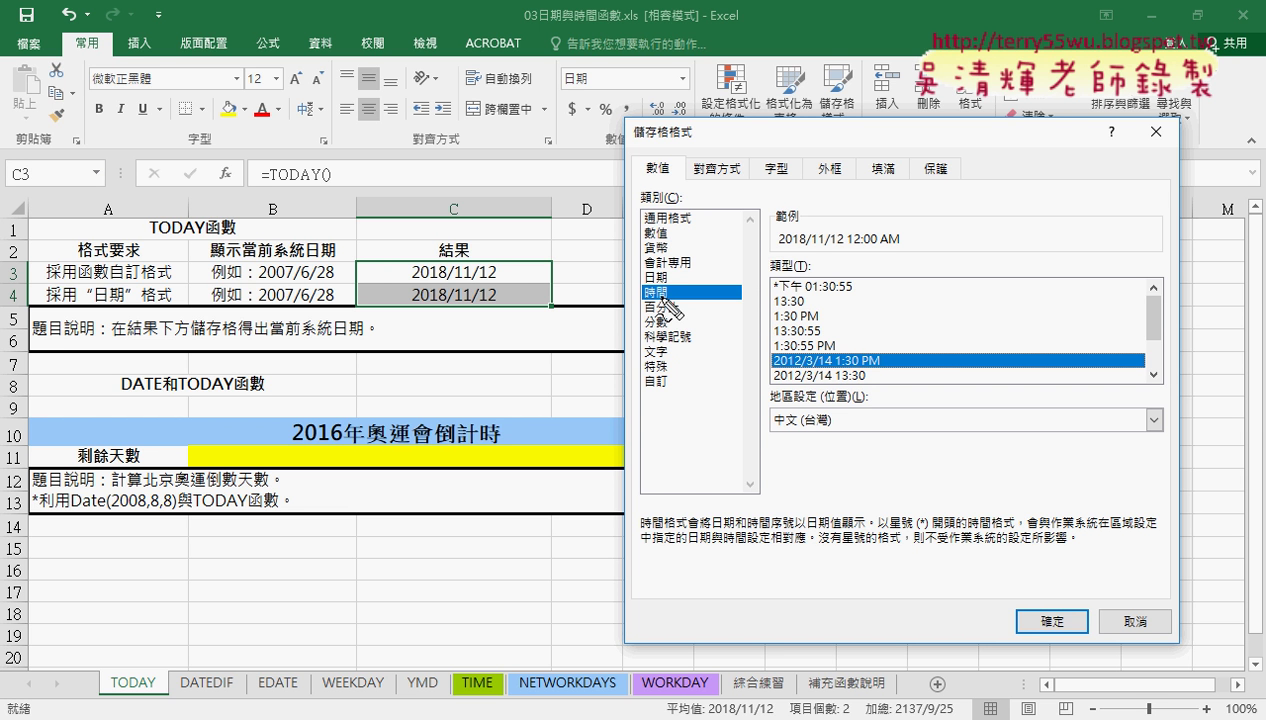
drag(672, 278, 656, 318)
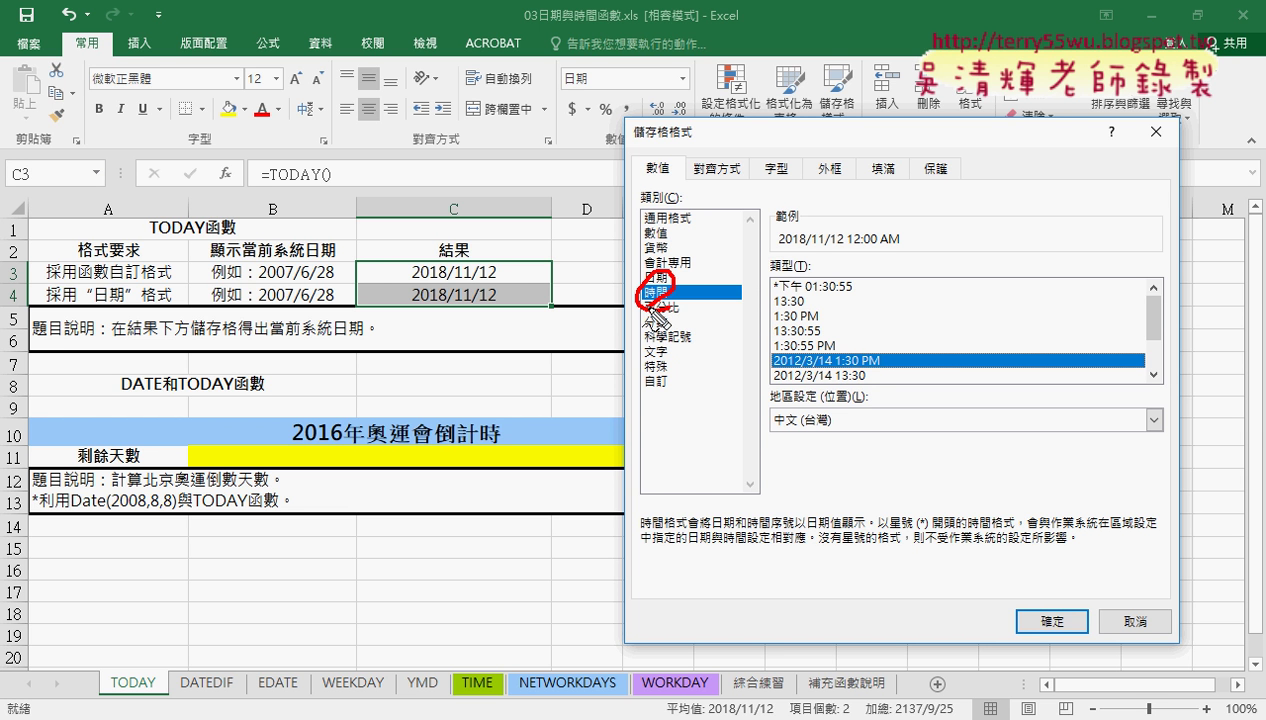
drag(690, 146, 672, 150)
mouse_move(400, 300)
mouse_down()
mouse_move(436, 350)
mouse_move(393, 316)
mouse_up()
key(Escape)
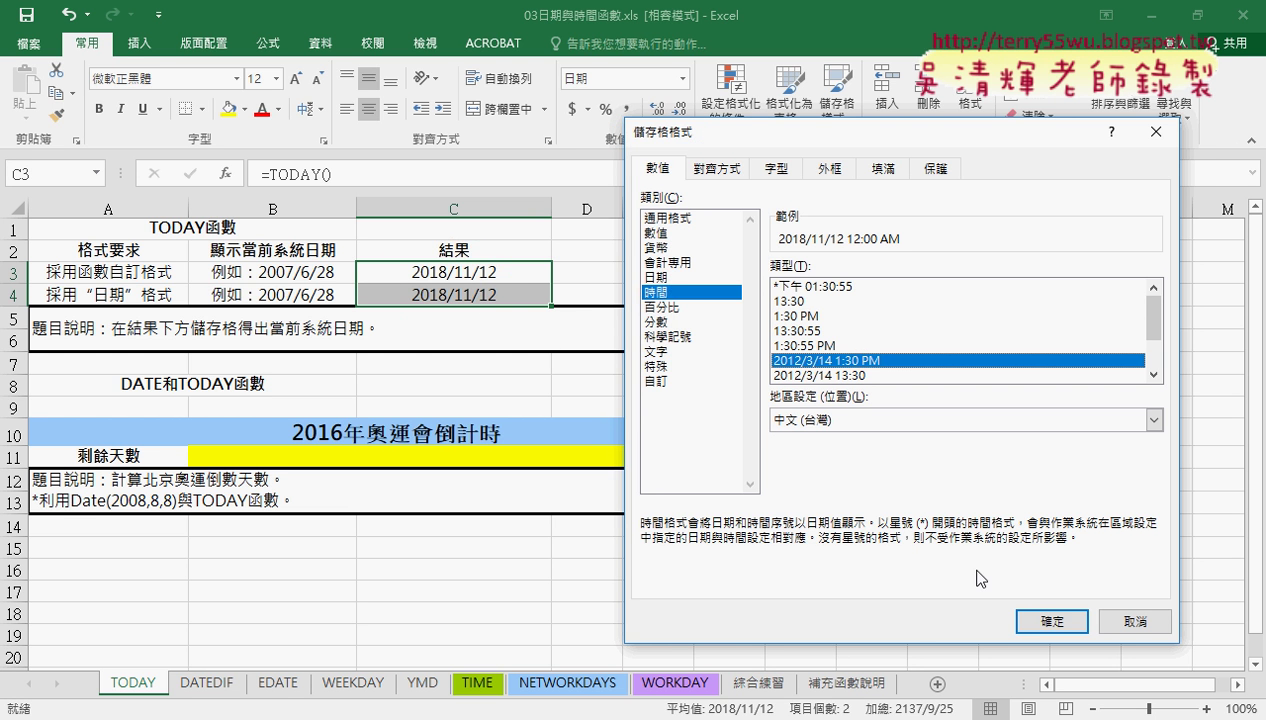
click(1062, 619)
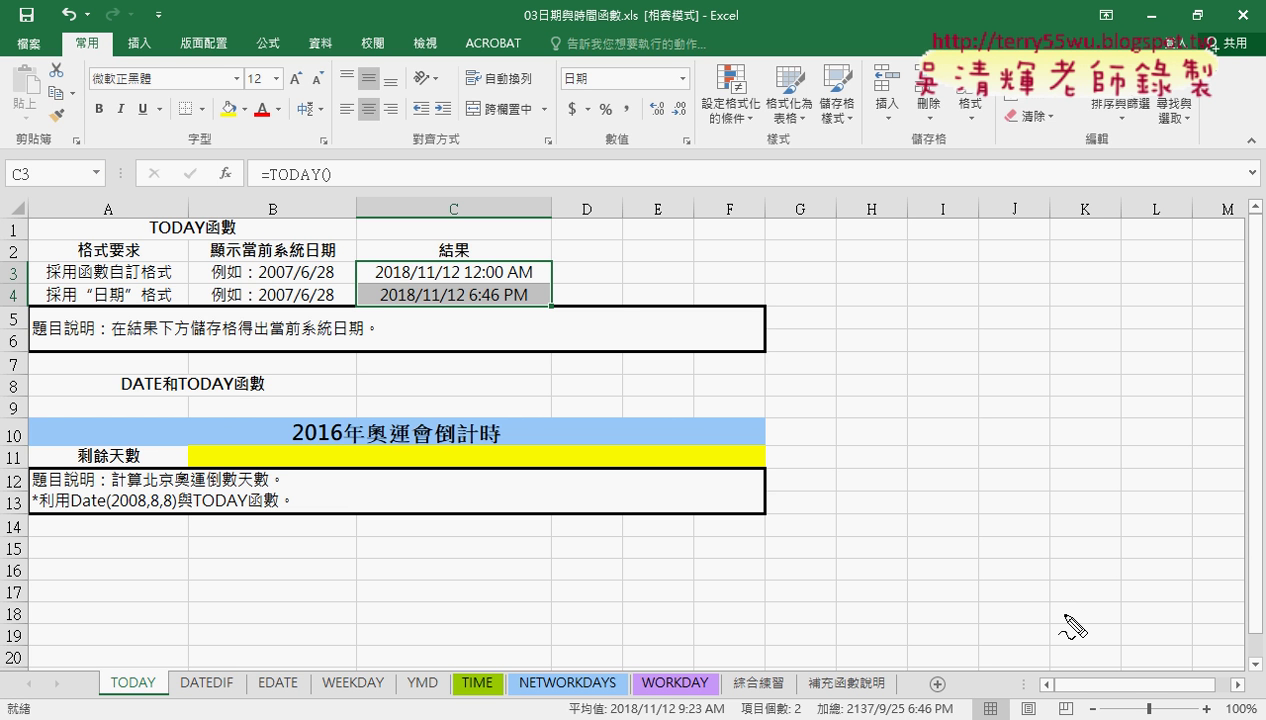
drag(376, 283, 540, 282)
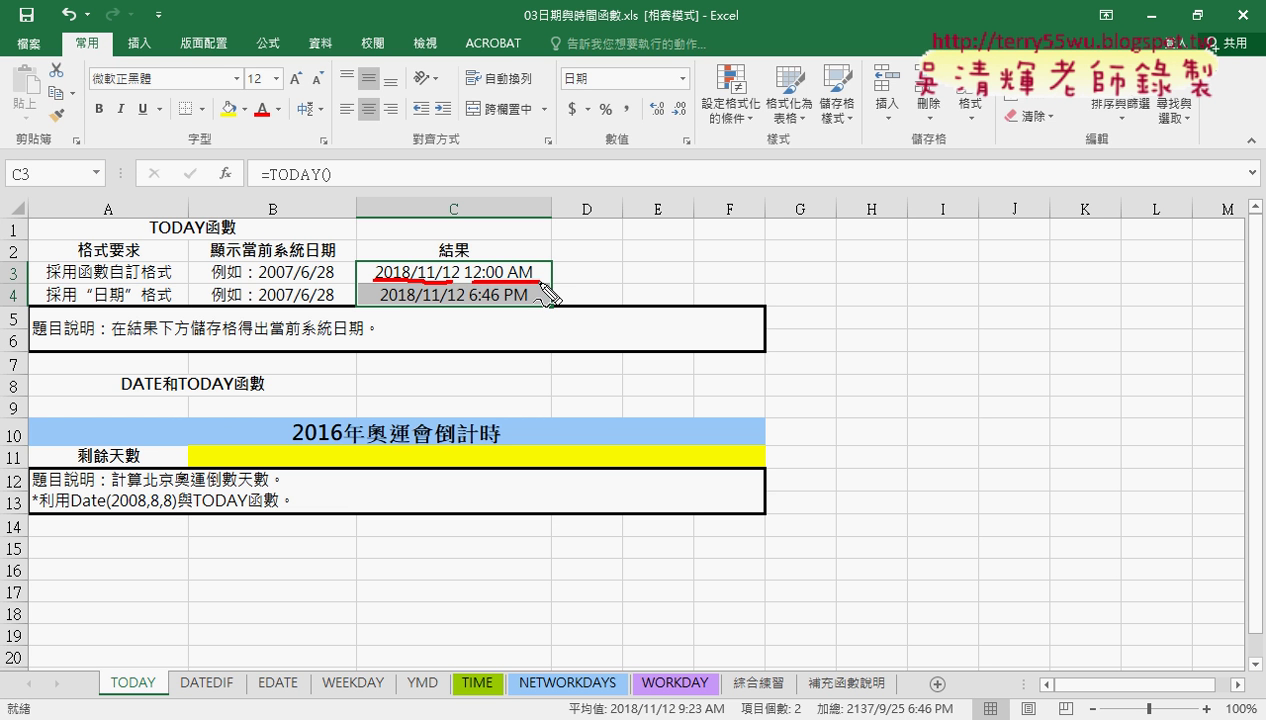
drag(378, 301, 466, 299)
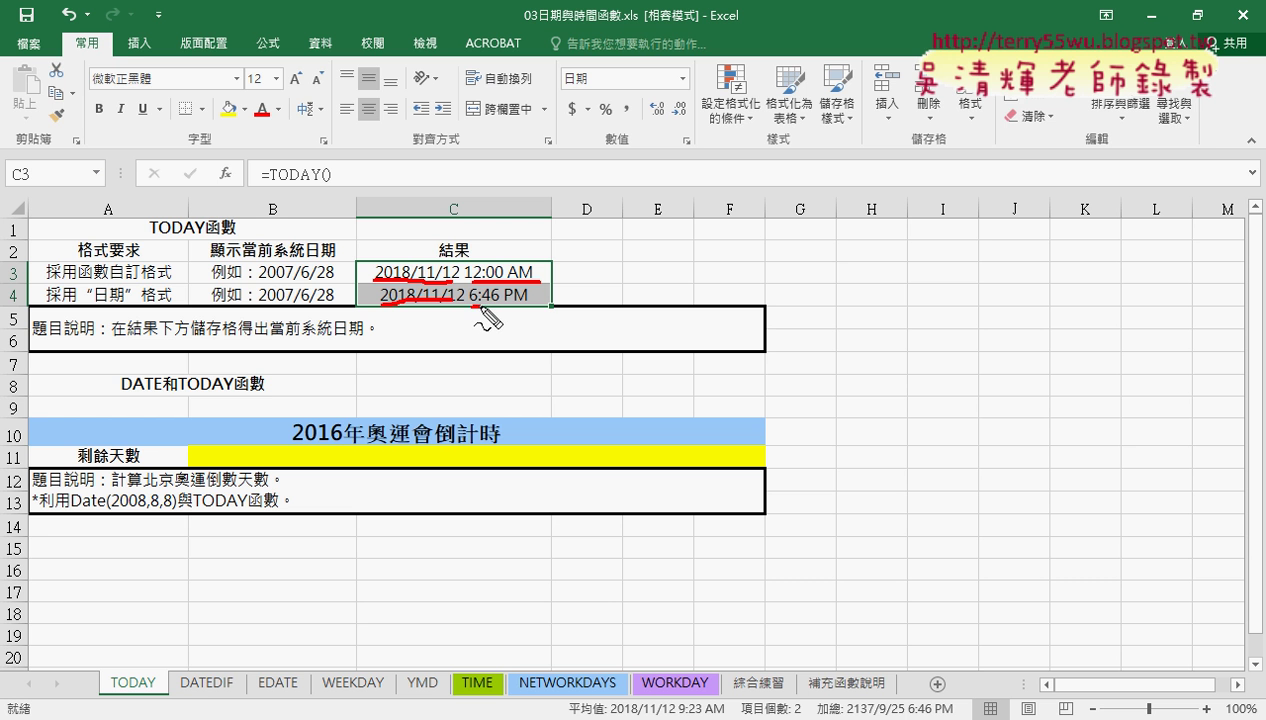
drag(470, 305, 492, 306)
drag(504, 306, 529, 306)
key(Escape)
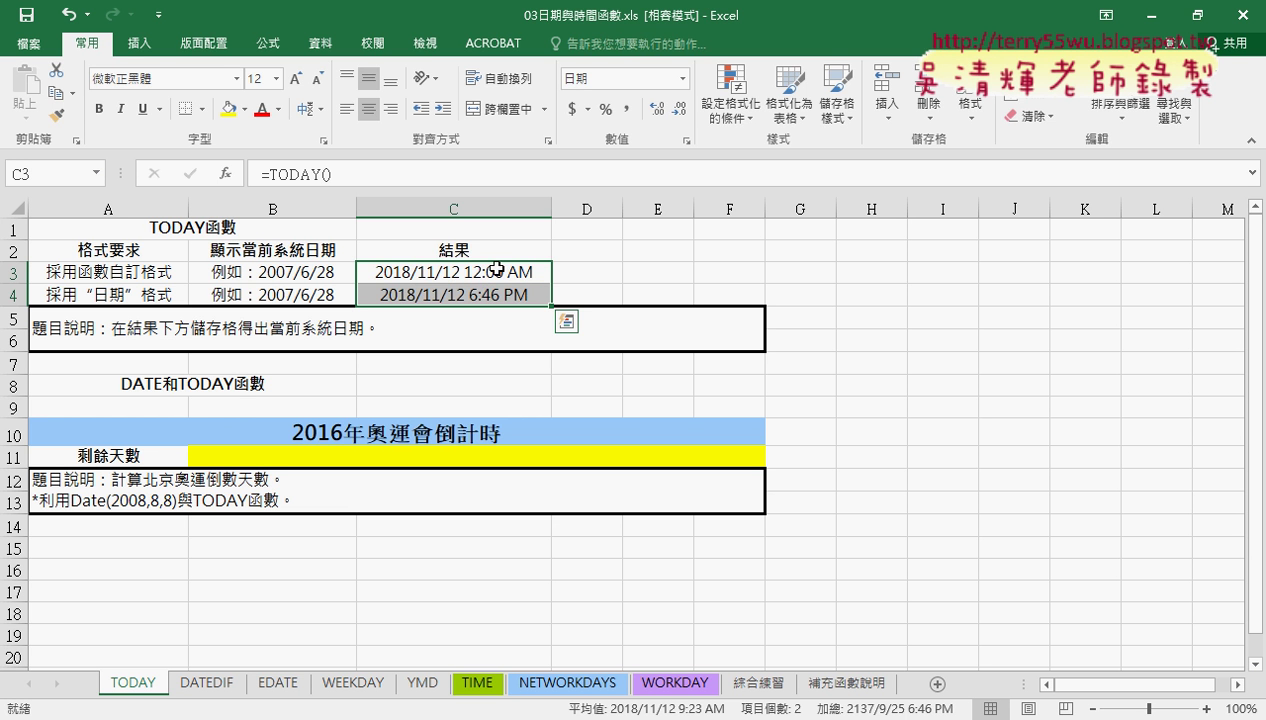
Step: Apply 通用格式 (General) to C3:C4, revealing serial numbers 43416 and 43416.78244
right_click(495, 270)
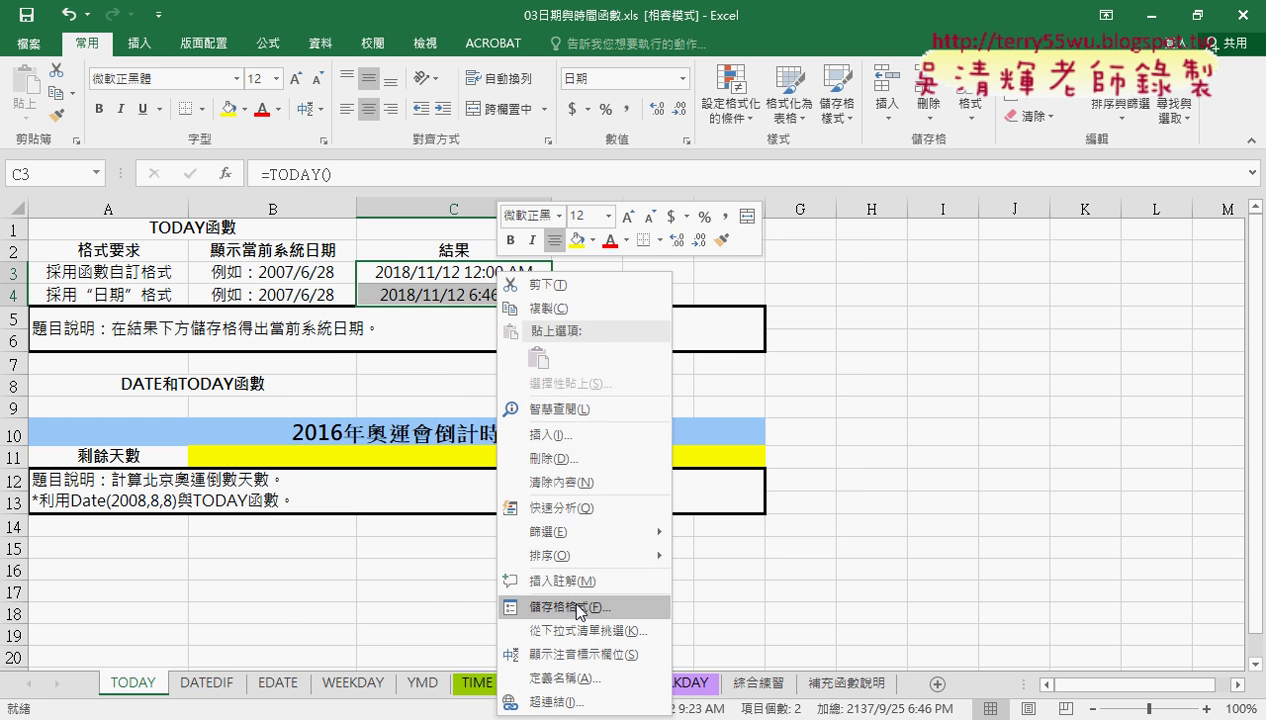
click(576, 607)
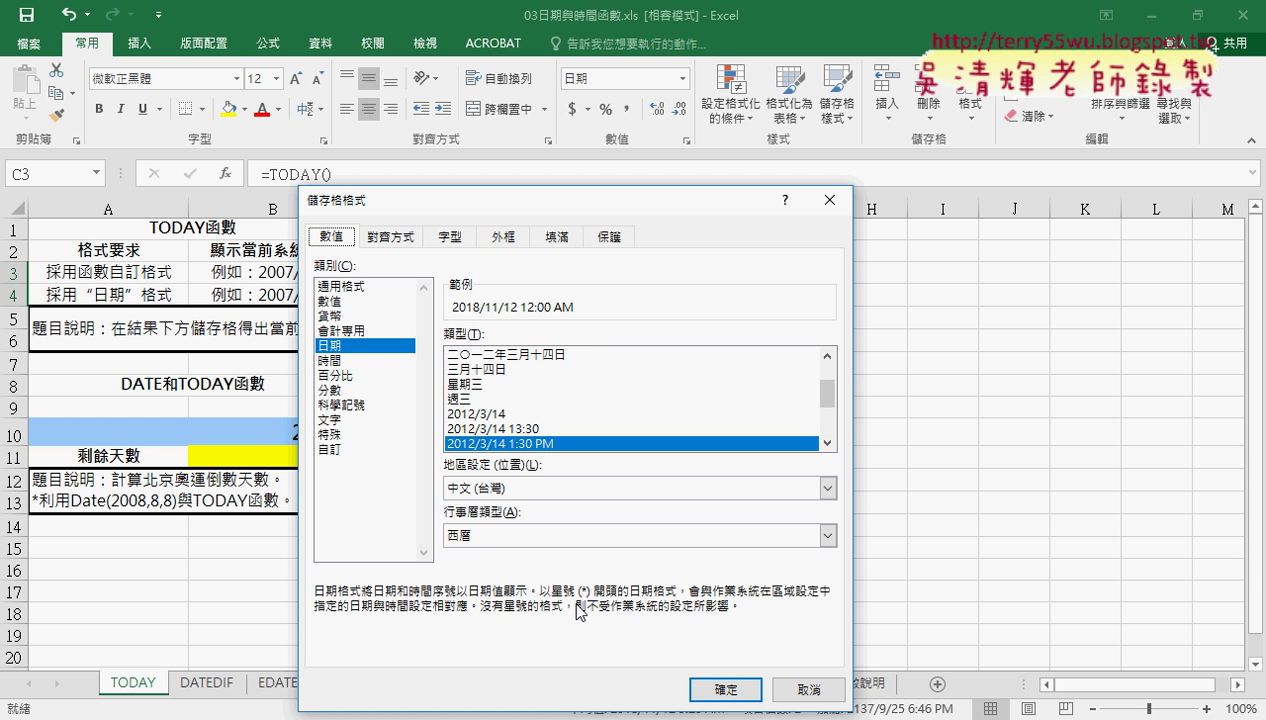
drag(630, 205, 945, 93)
click(684, 172)
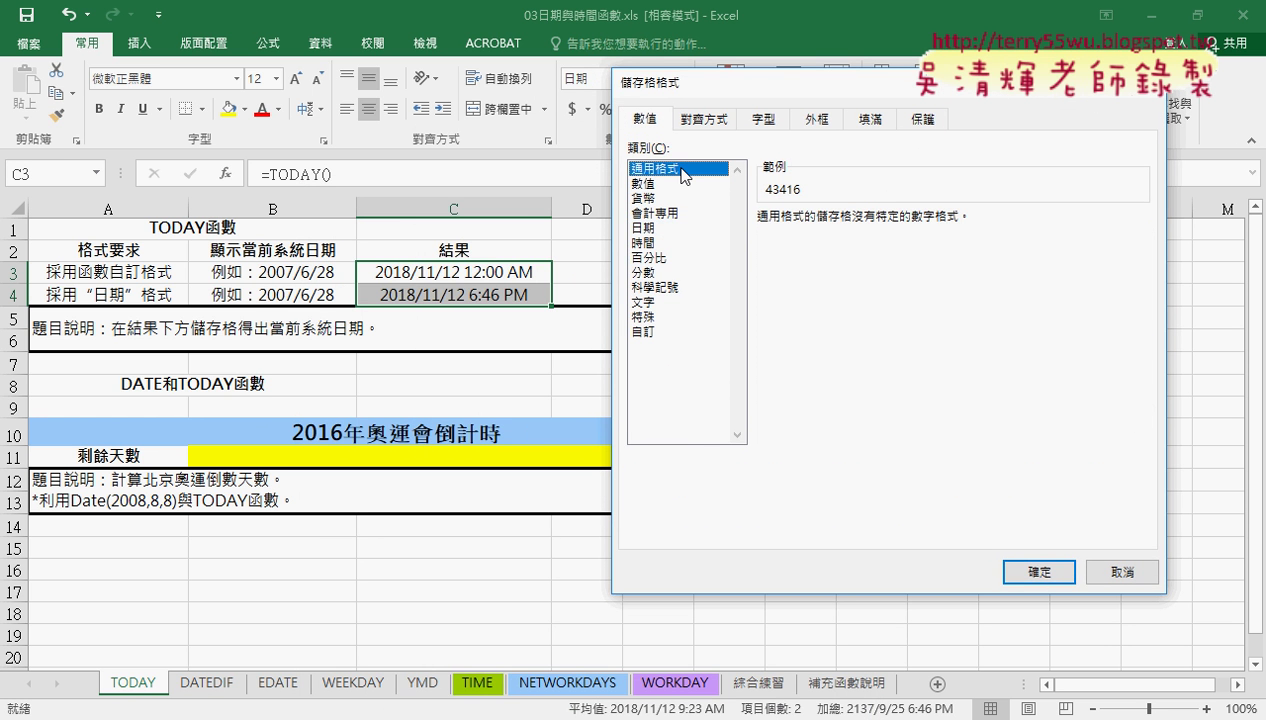
click(1040, 571)
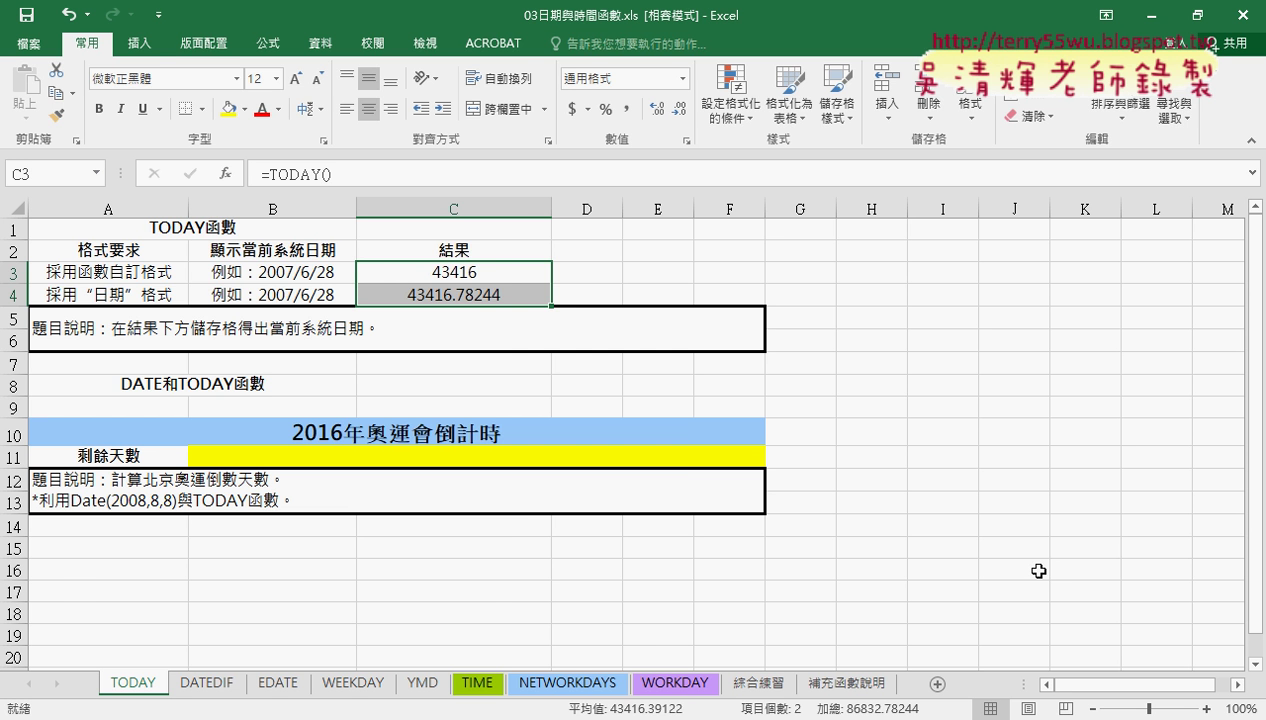
right_click(507, 273)
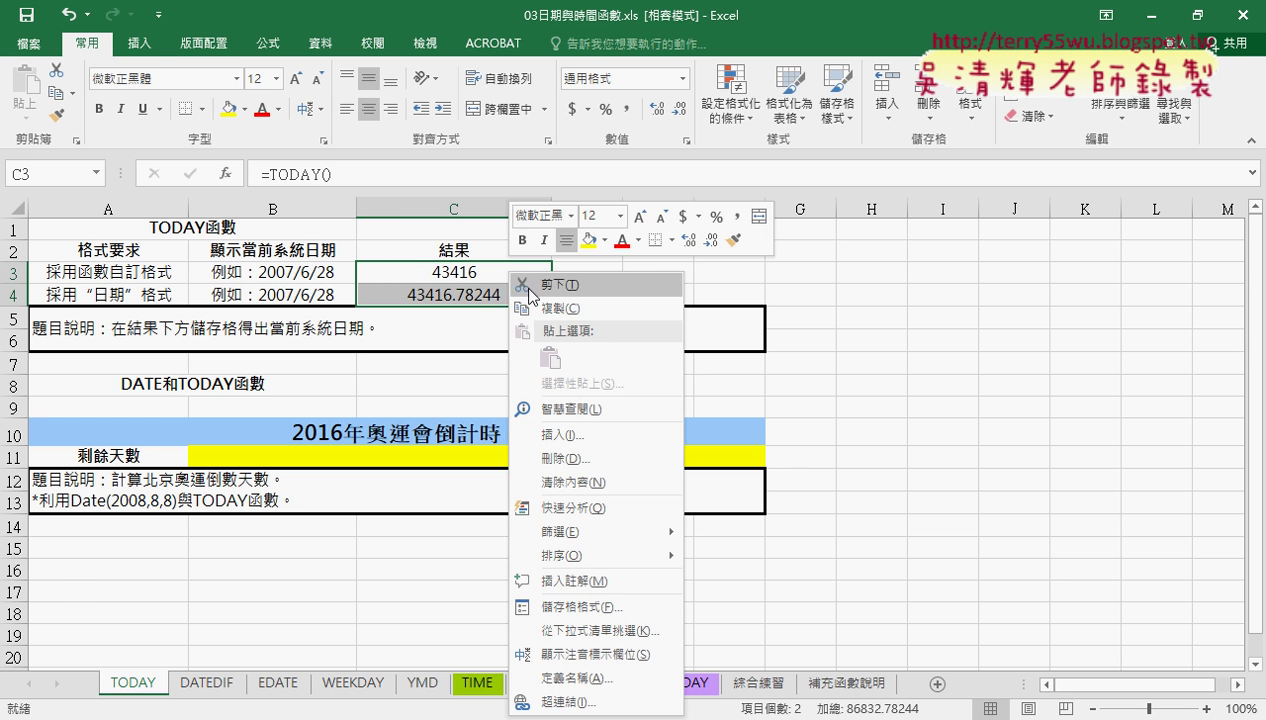
click(597, 607)
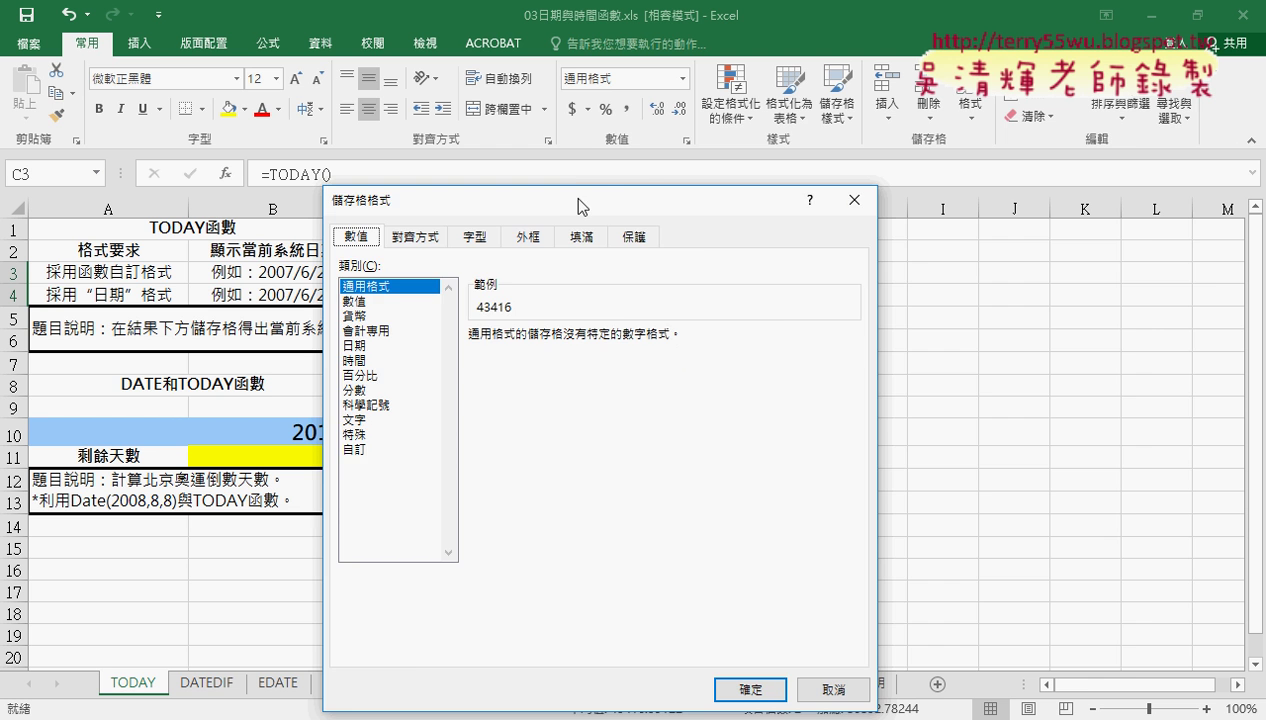
drag(570, 199, 885, 153)
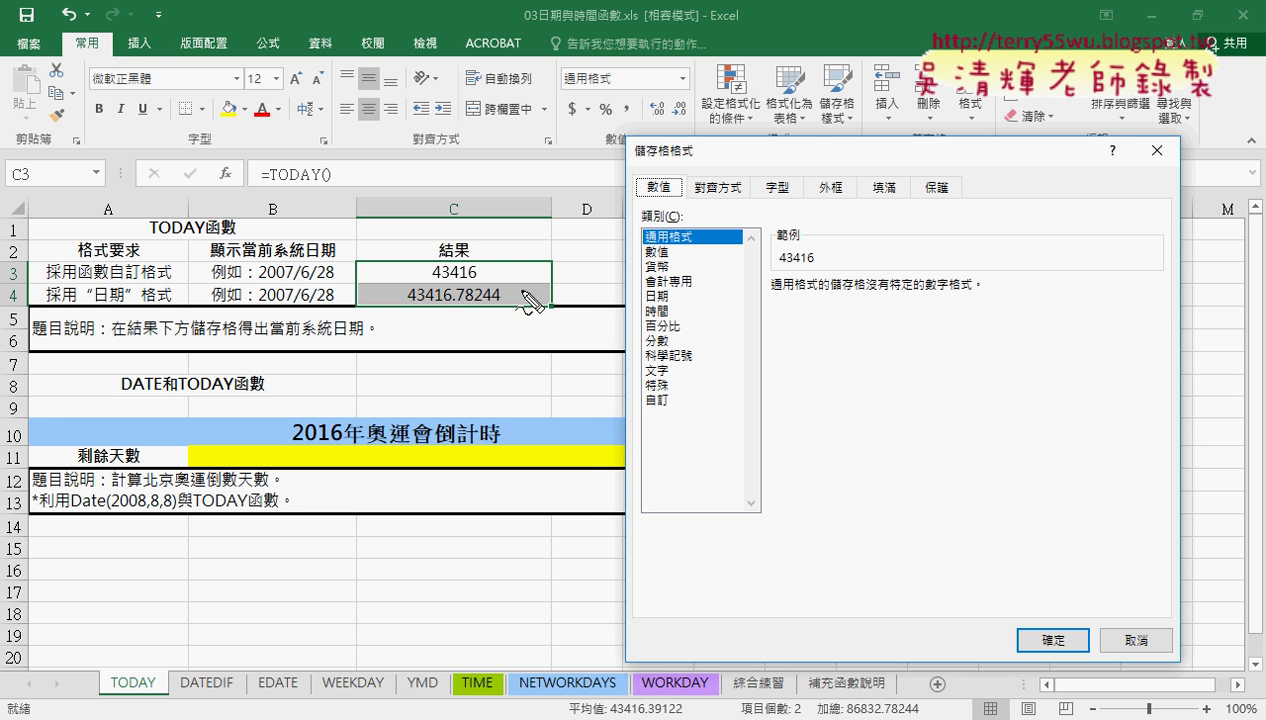
mouse_move(455, 272)
mouse_down()
mouse_move(450, 310)
mouse_move(501, 307)
mouse_up()
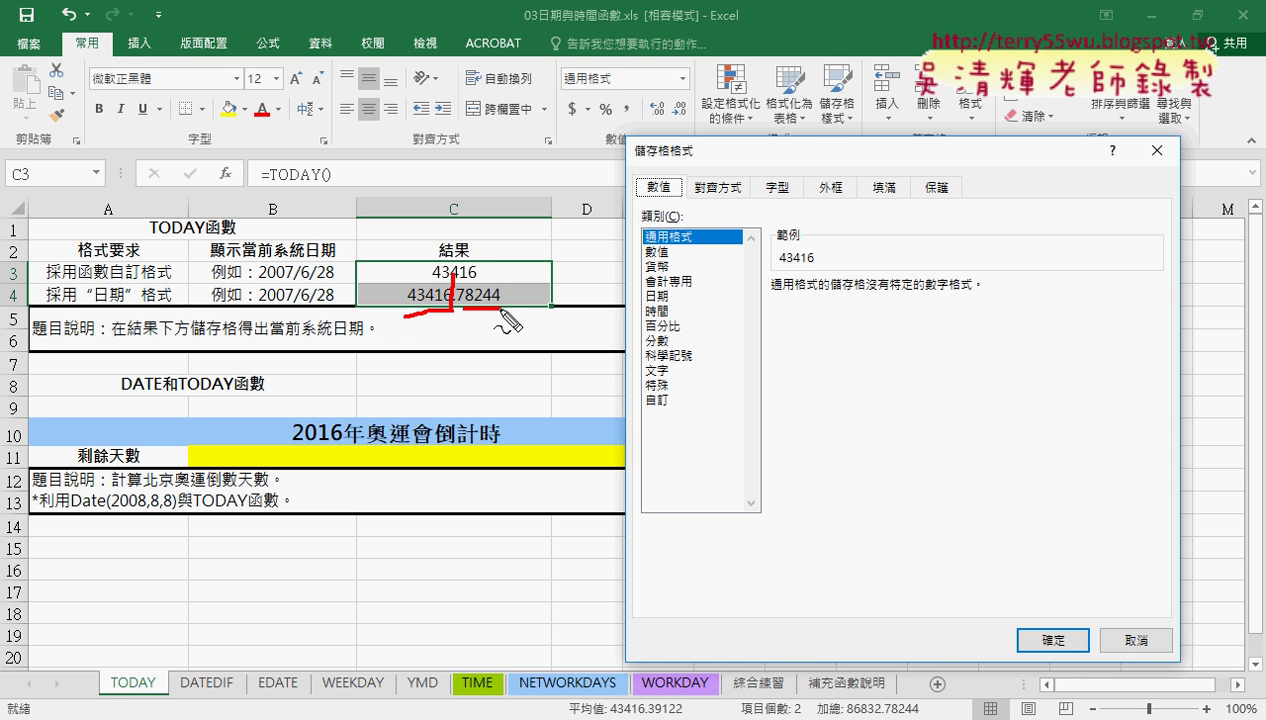
key(Escape)
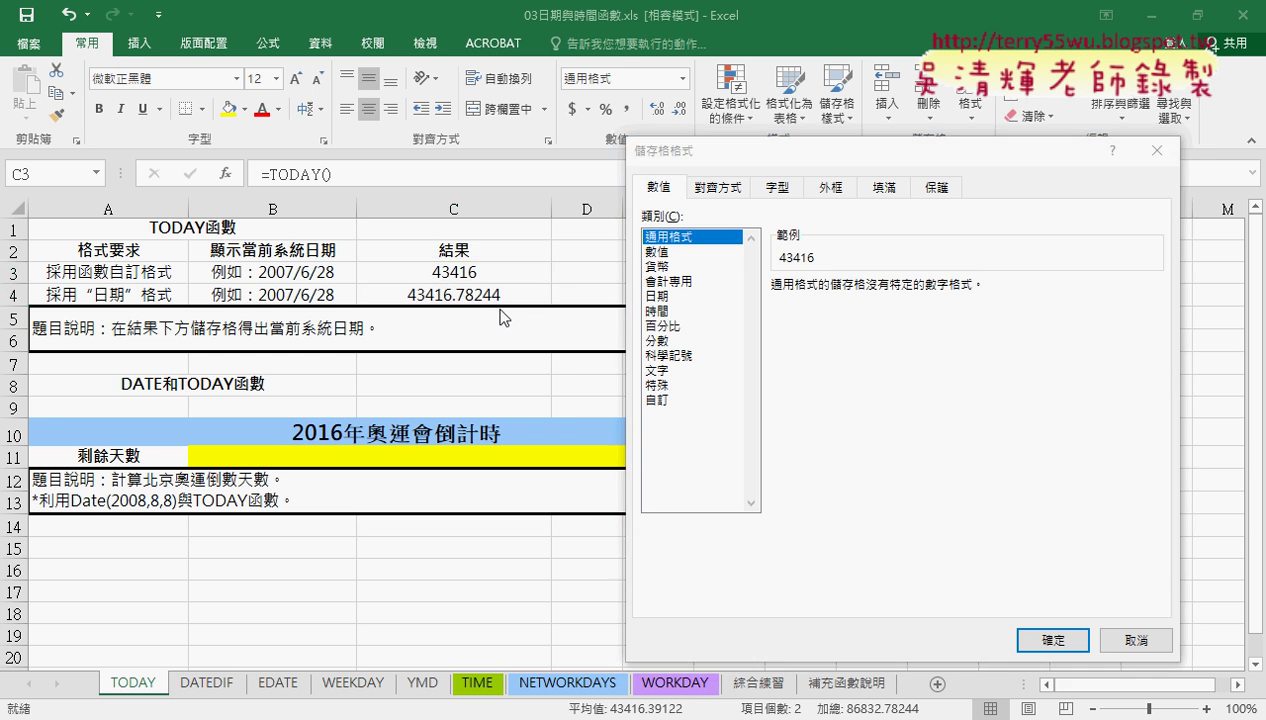
Step: Close the format dialog, enter 1900/1/1 in E3, and open its context menu
click(1101, 640)
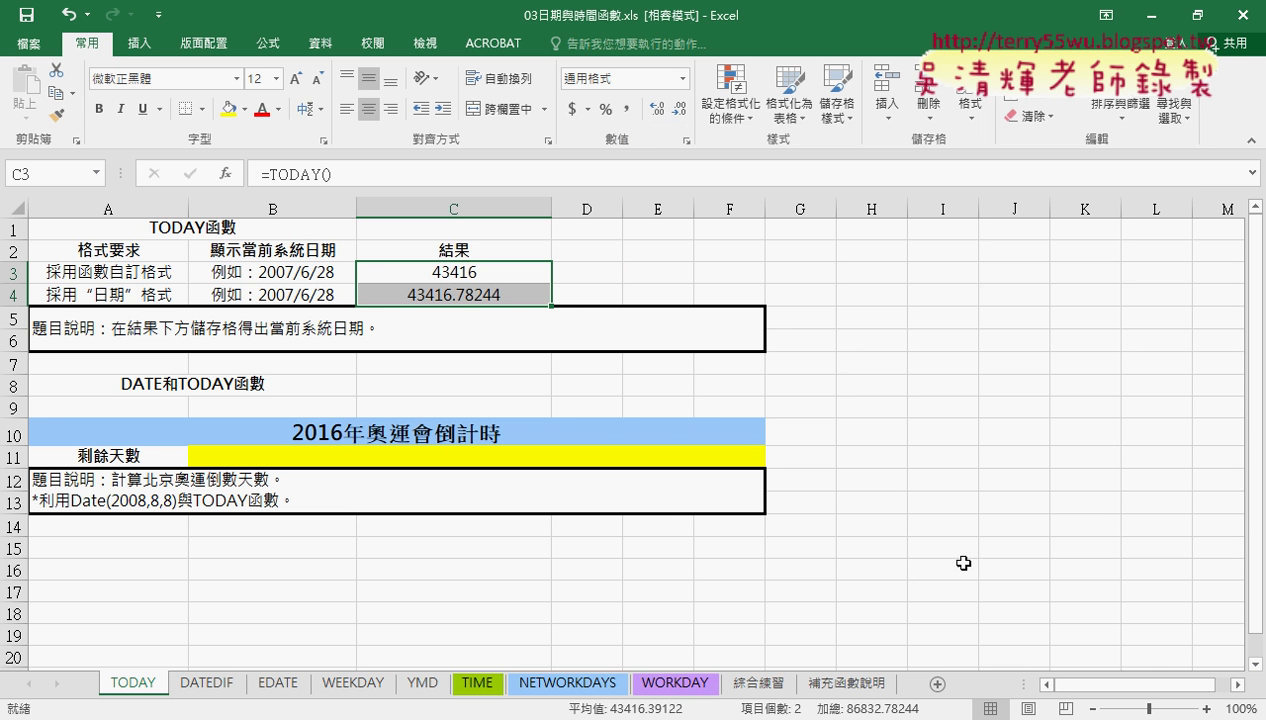
click(468, 273)
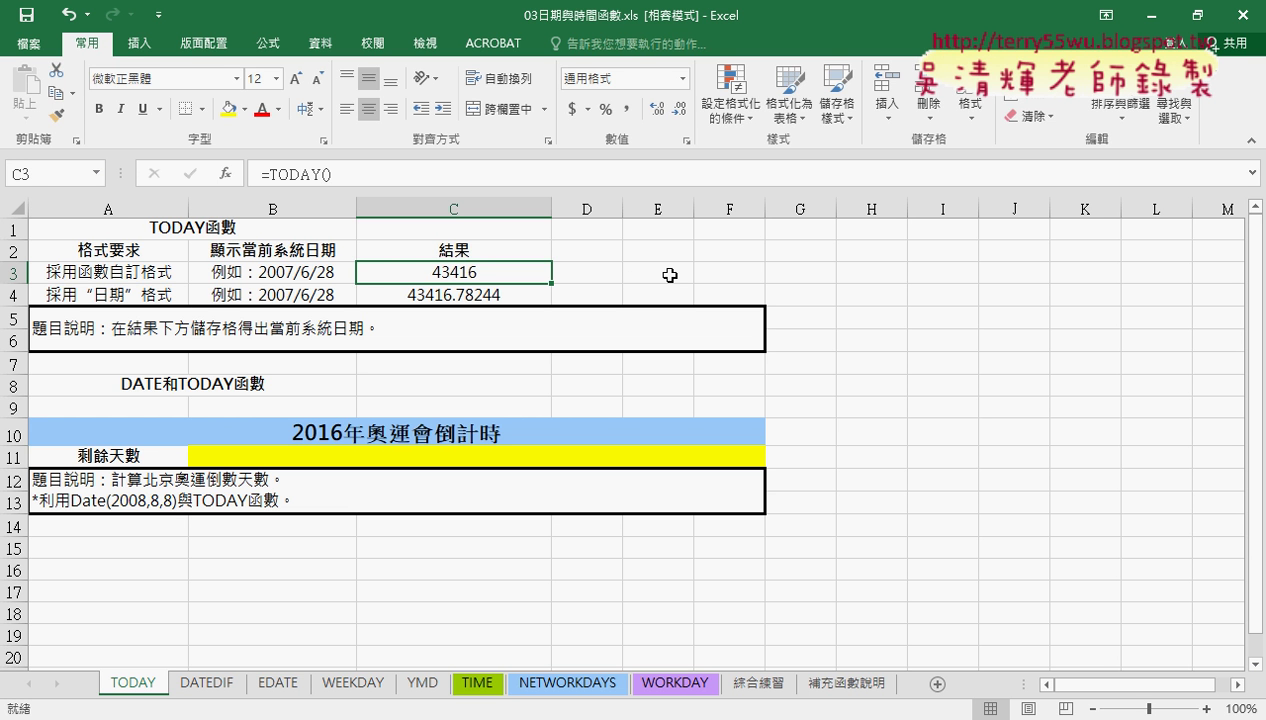
click(670, 275)
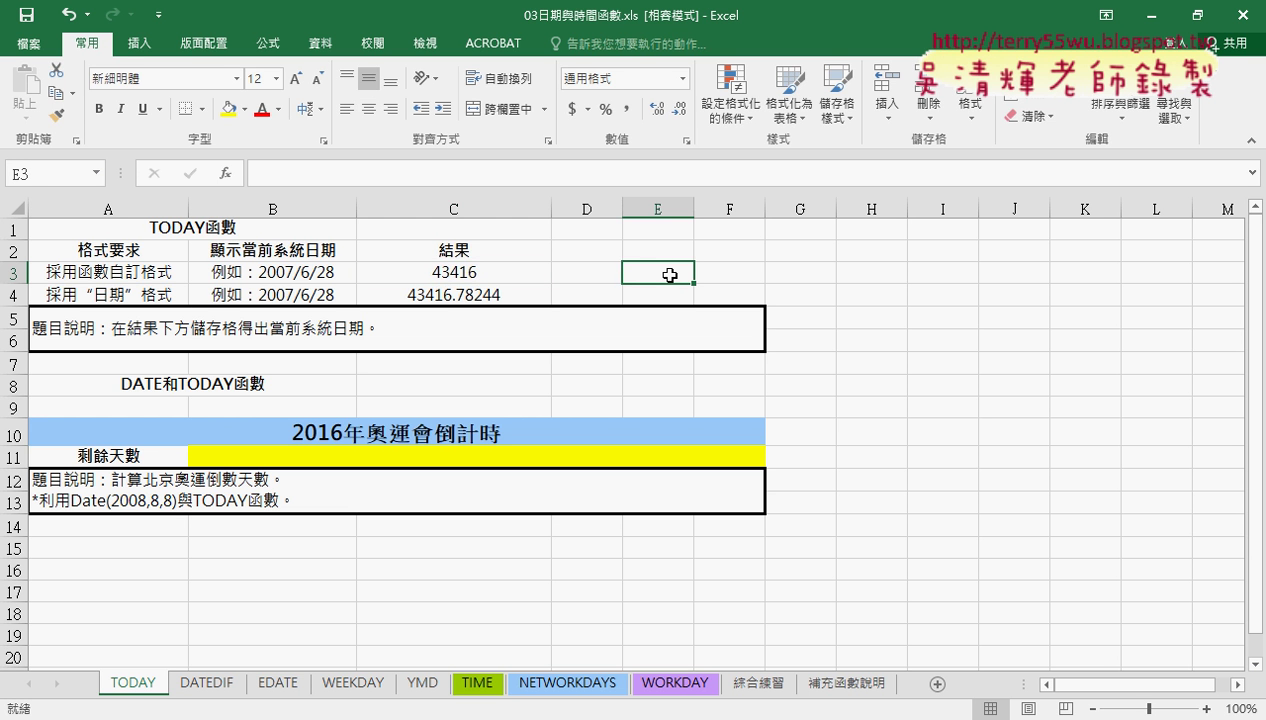
click(357, 175)
text(19)
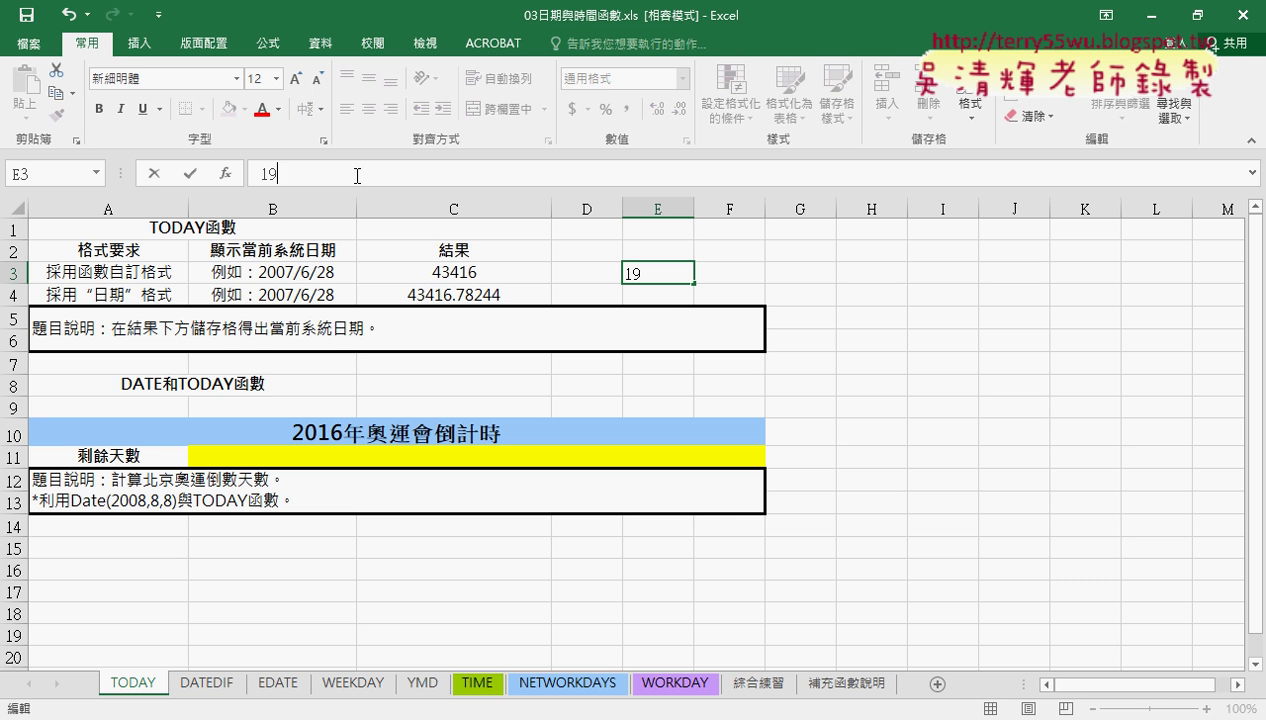
text(00/1)
text(/1)
key(Return)
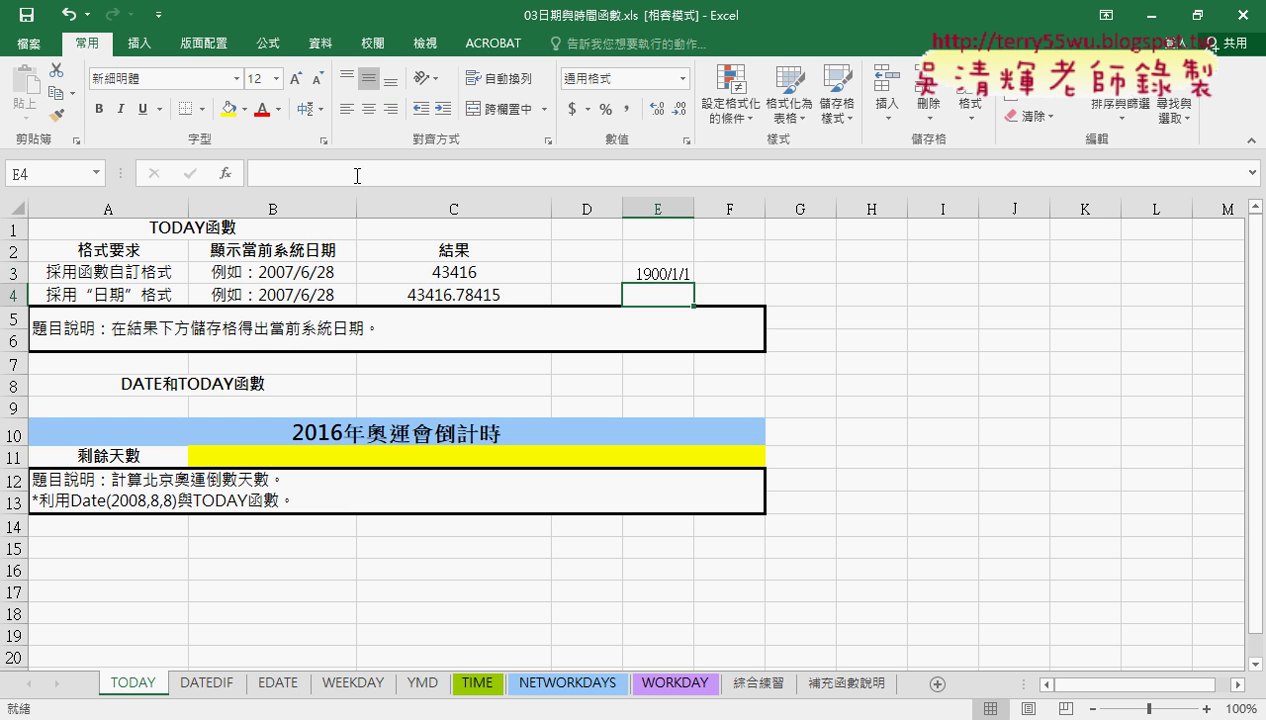
click(667, 276)
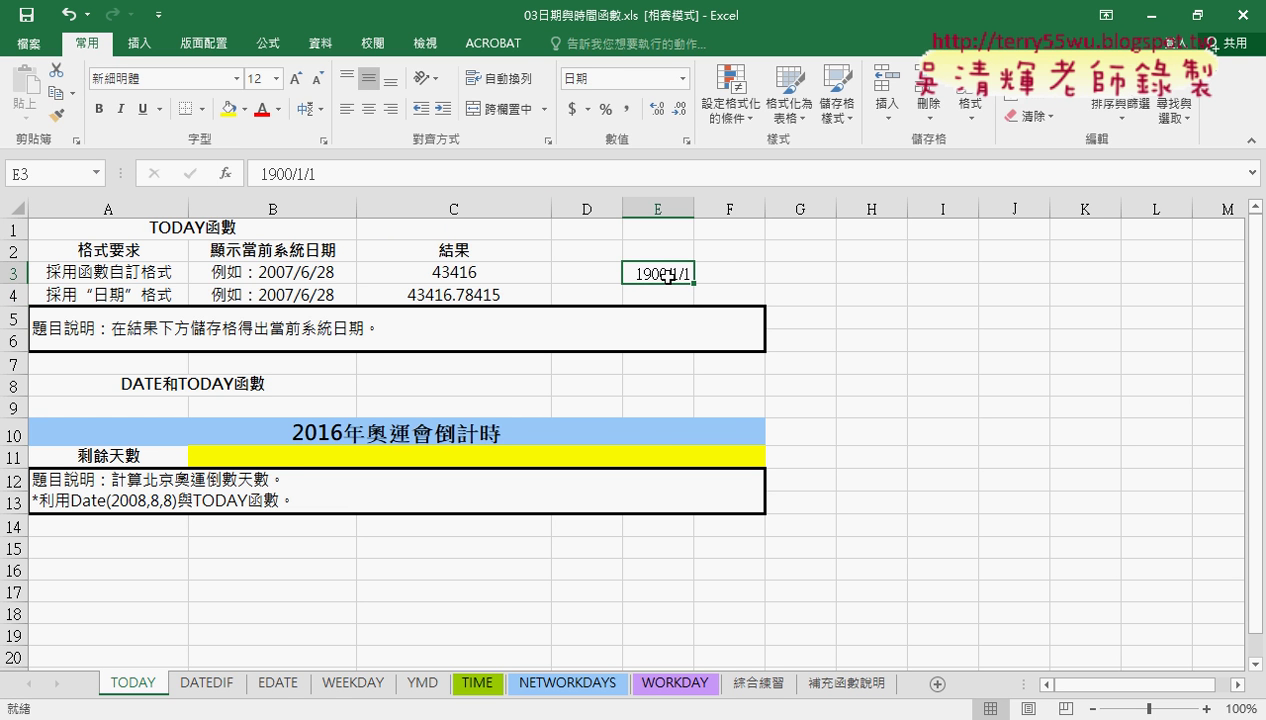
right_click(648, 274)
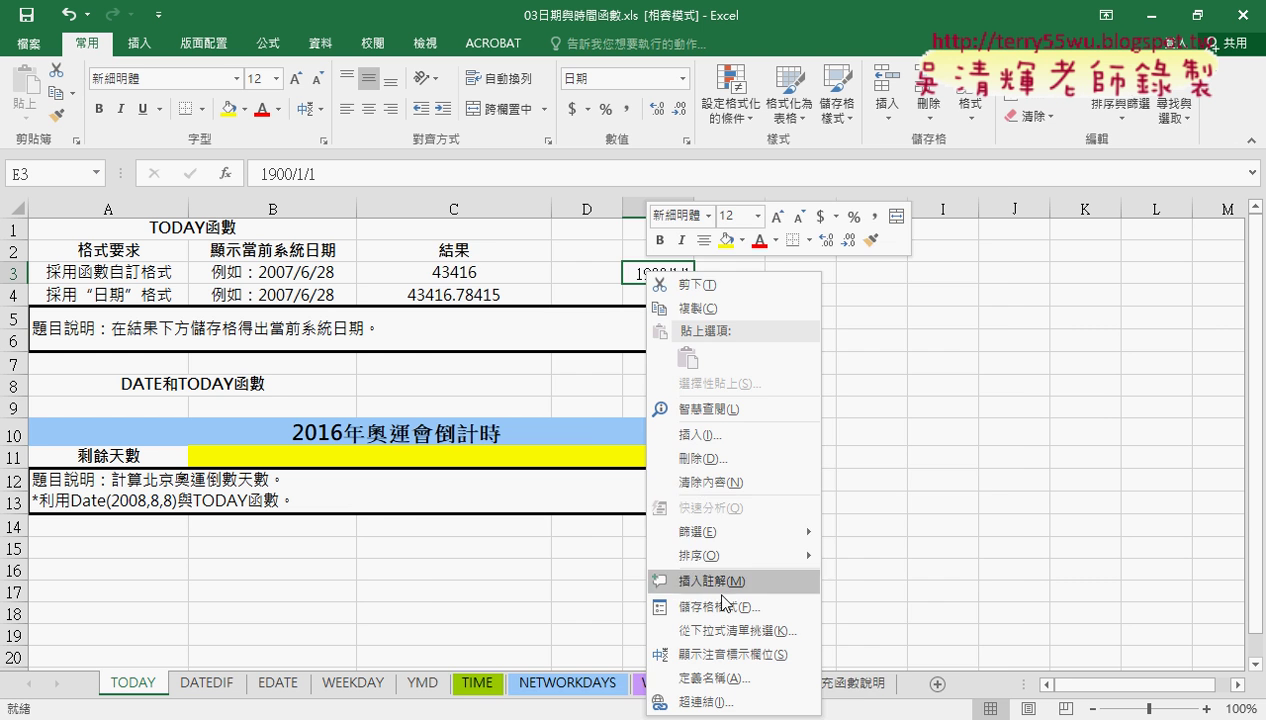
Step: Apply the General format to E3 so it shows the serial number 1
click(727, 603)
click(522, 288)
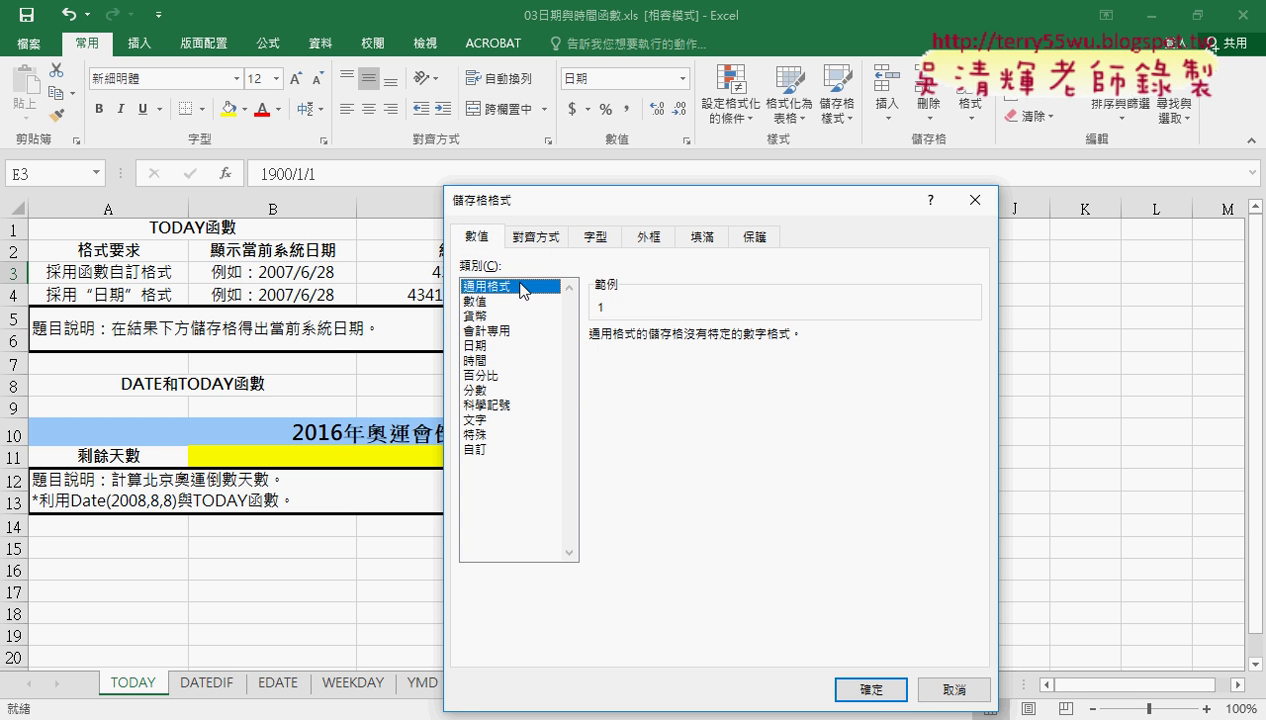
click(868, 689)
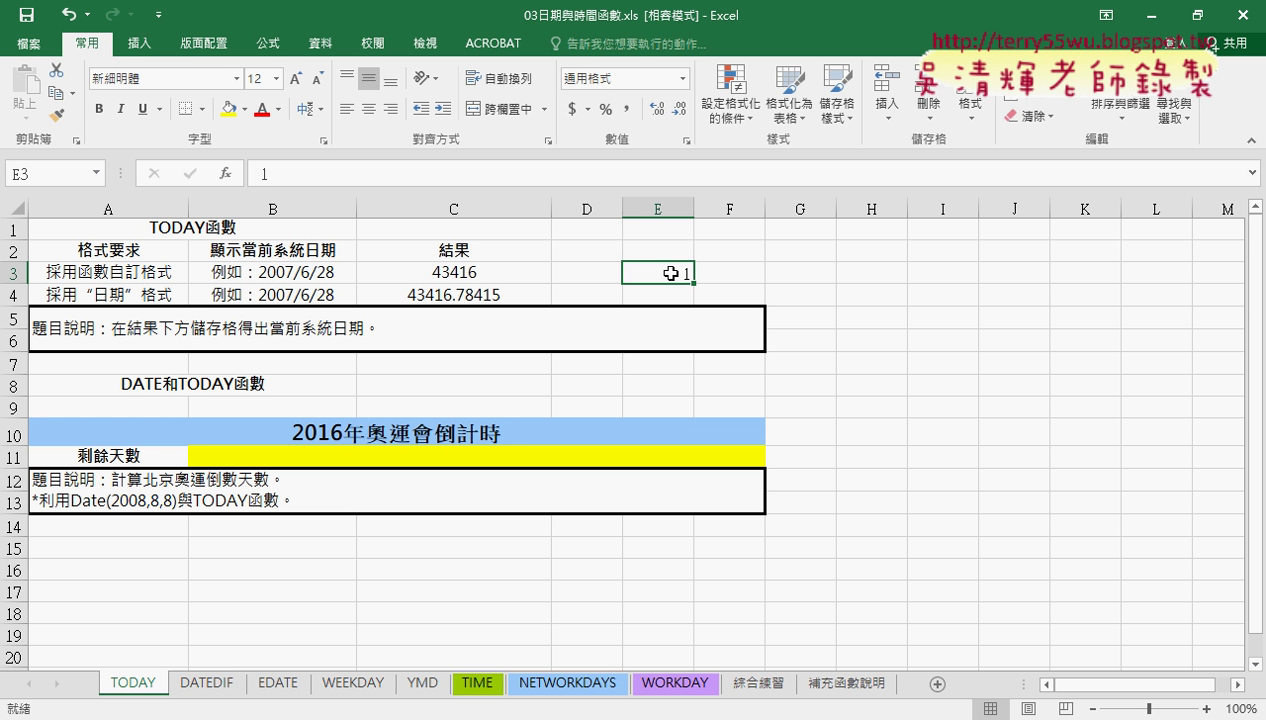
click(453, 273)
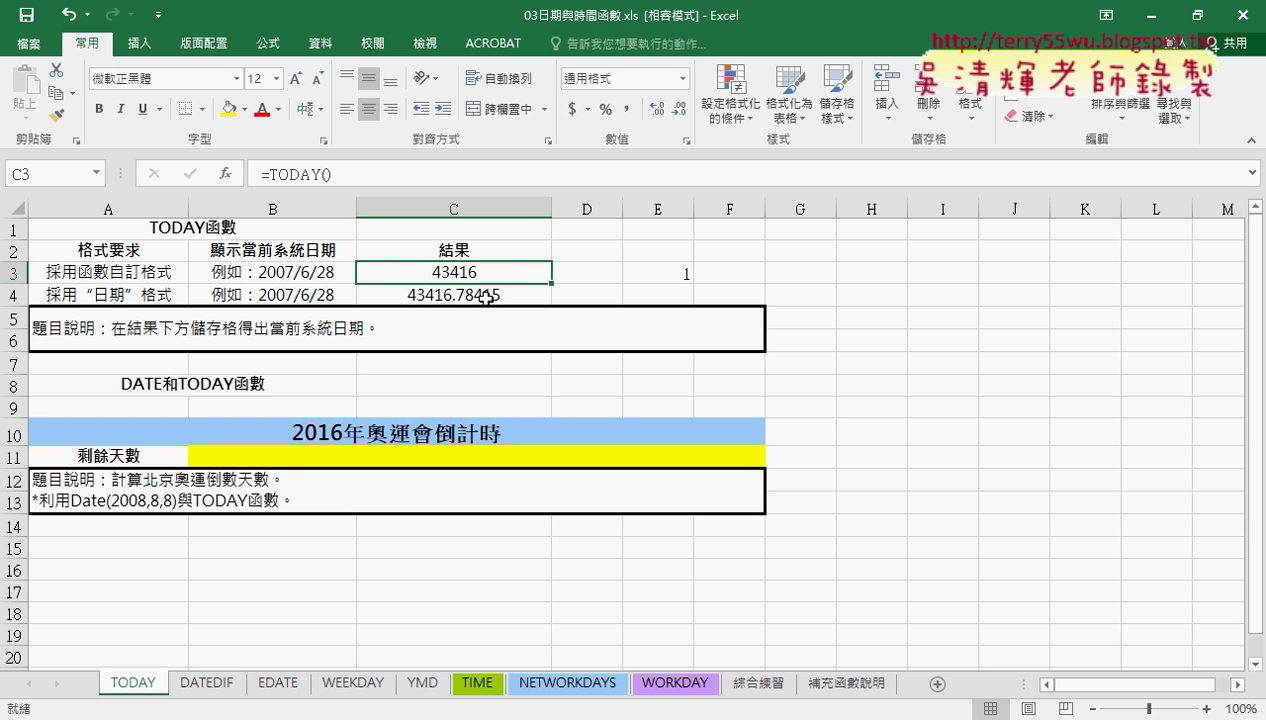
click(480, 292)
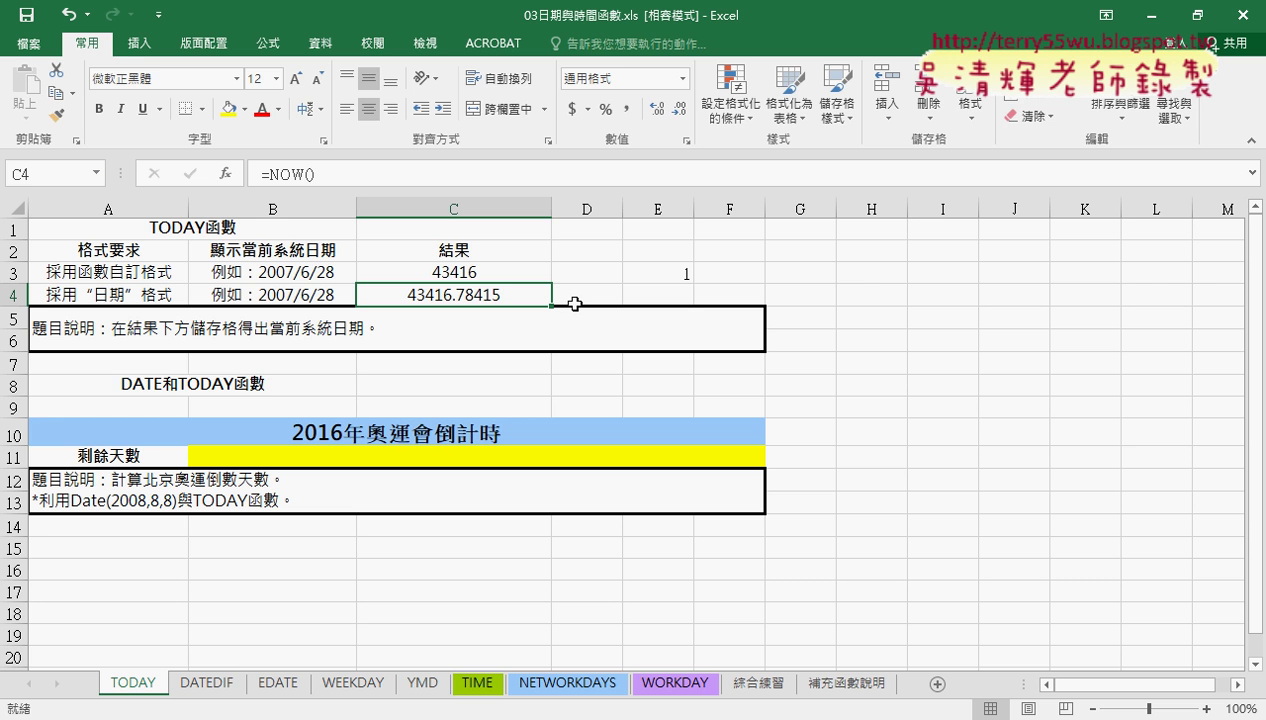
Step: Enter 0 in H2 and 0.125 in H3, then fill the series down to H10
click(878, 273)
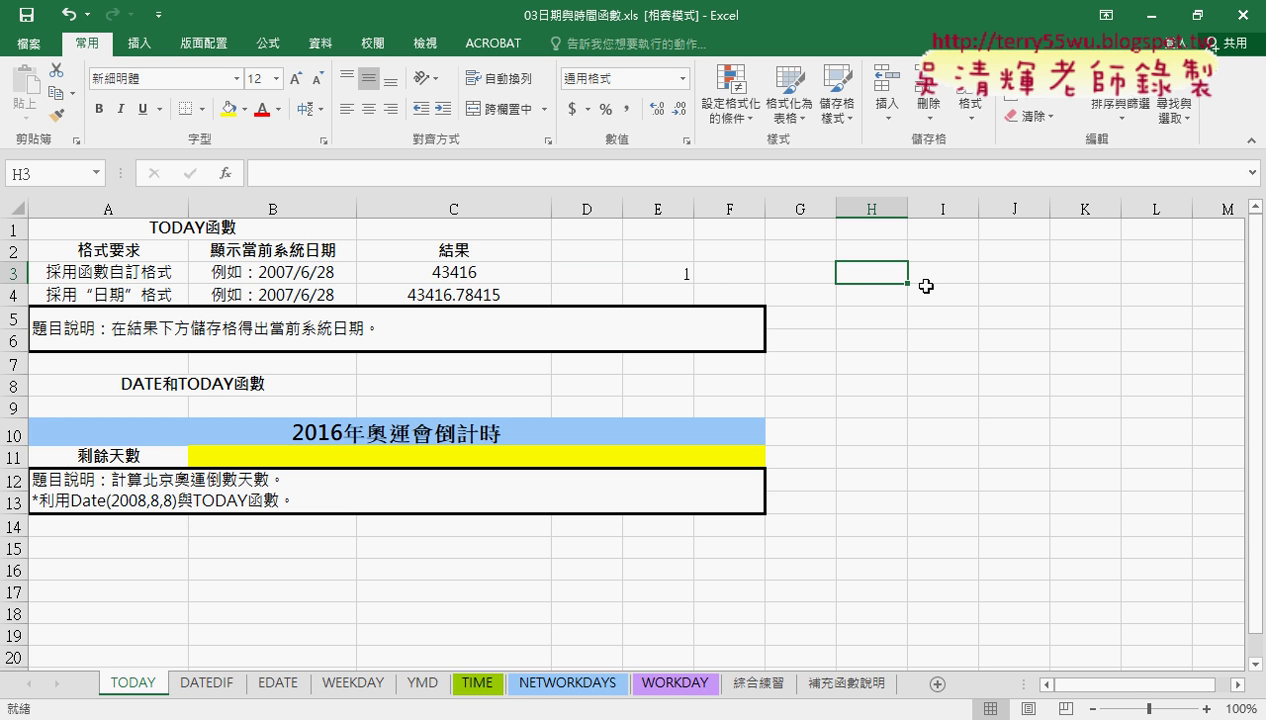
click(880, 251)
text(0)
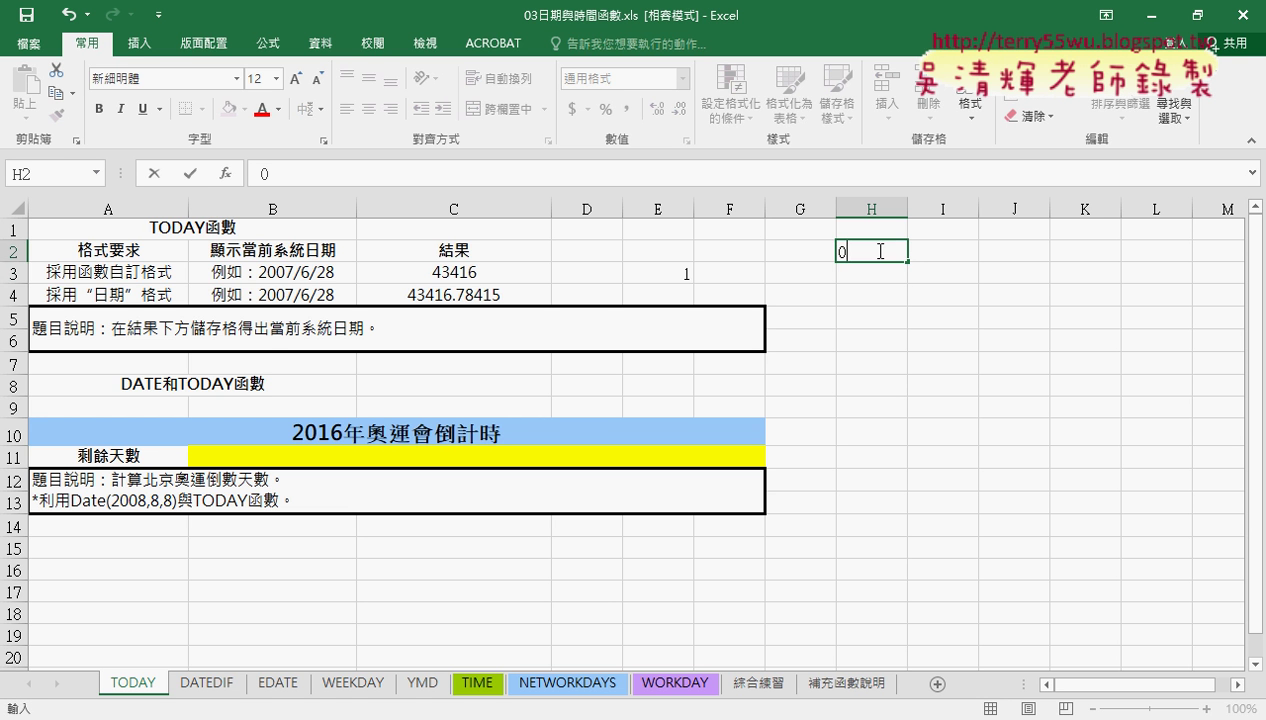
click(869, 272)
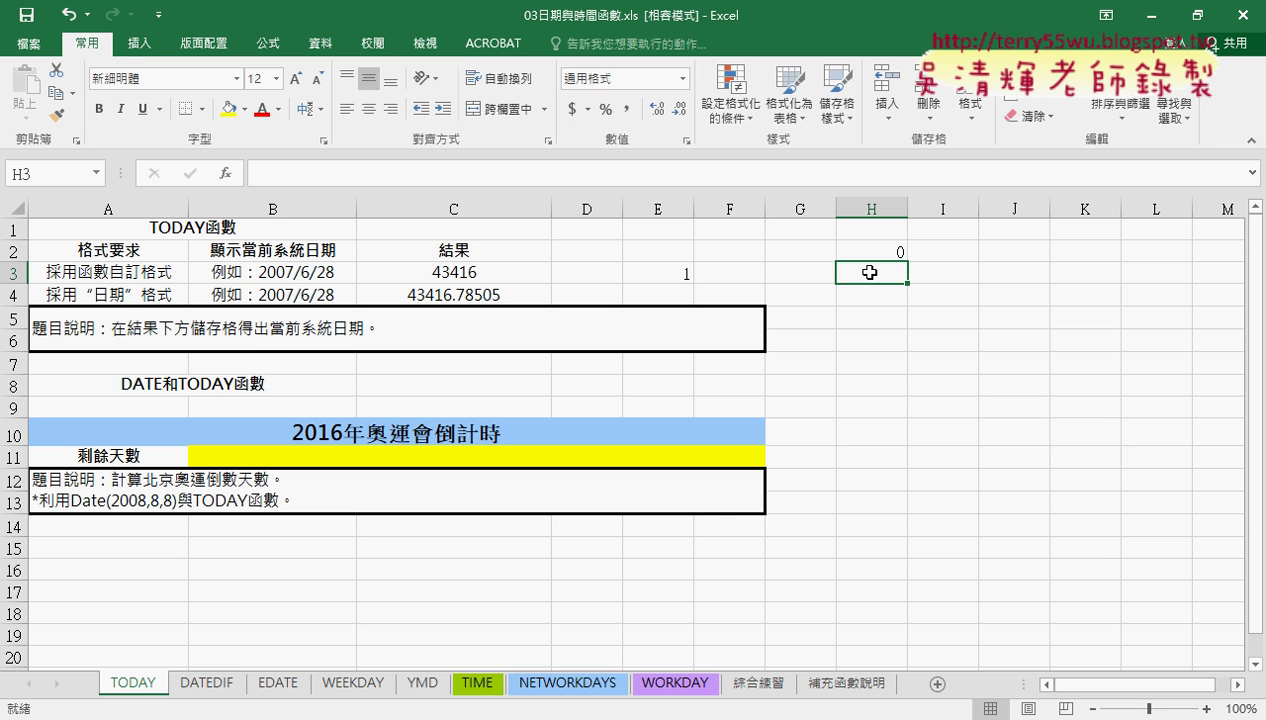
text(0.)
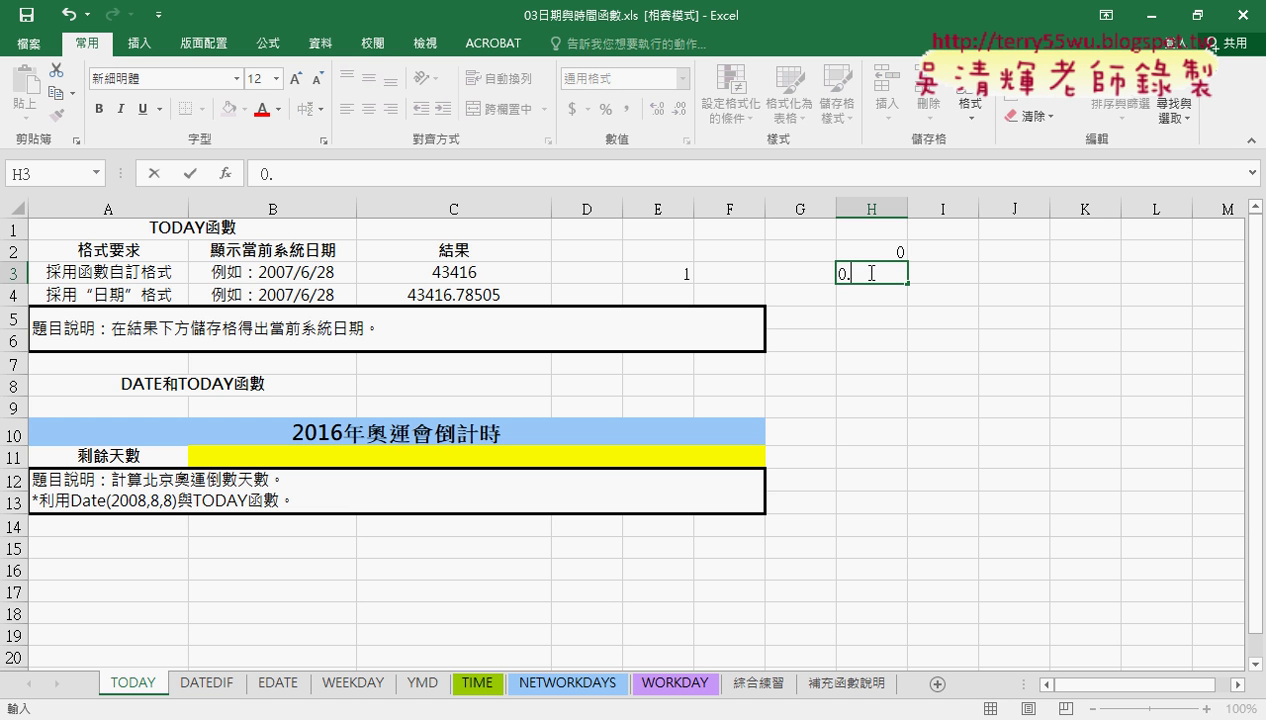
text(125)
key(Return)
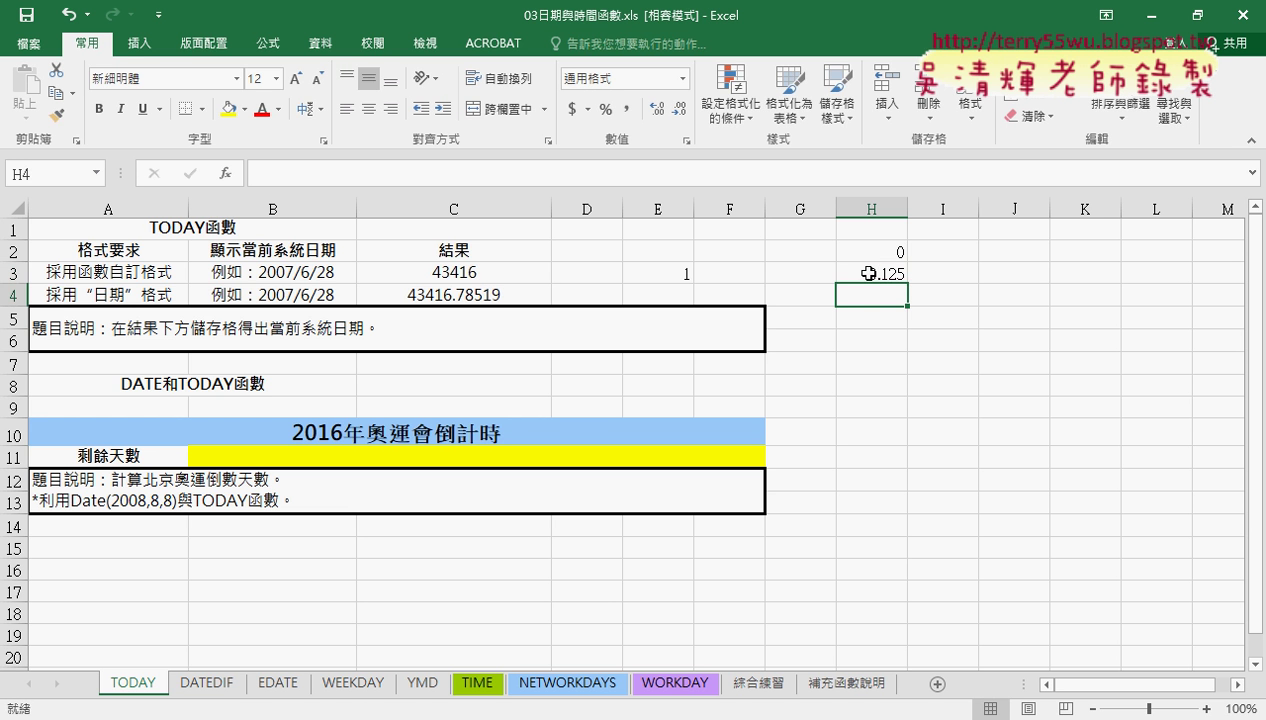
mouse_move(880, 252)
mouse_down()
mouse_move(912, 366)
mouse_move(910, 443)
mouse_up()
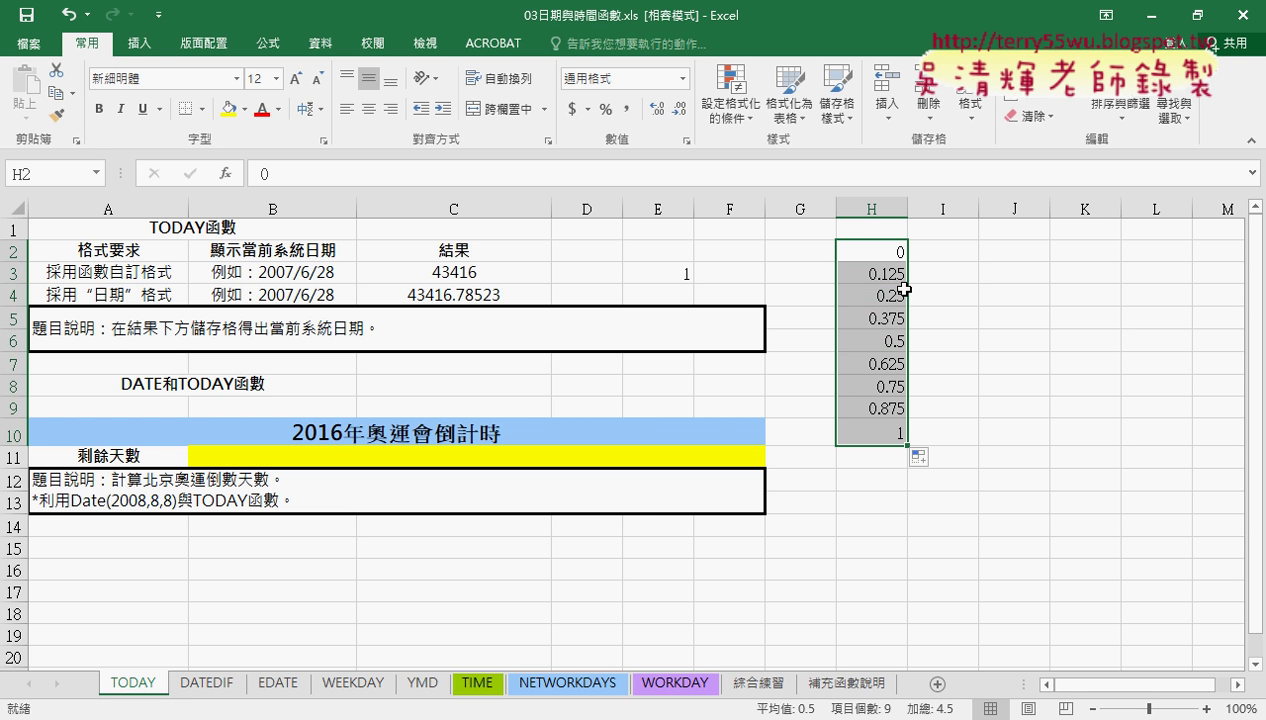
mouse_move(850, 253)
mouse_down()
mouse_move(852, 274)
mouse_move(885, 255)
mouse_move(887, 438)
mouse_up()
Step: Format H2:H10 with the 1:30 PM time style, showing 3-hour clock times
right_click(889, 438)
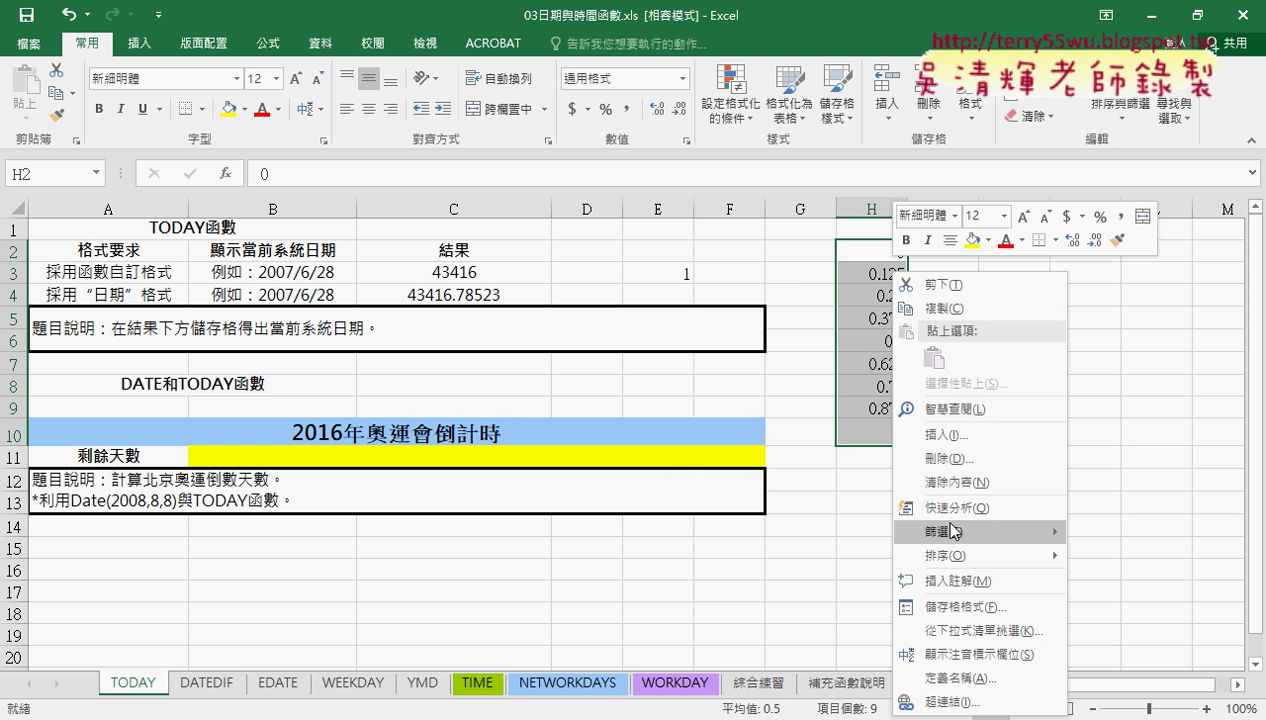
click(966, 607)
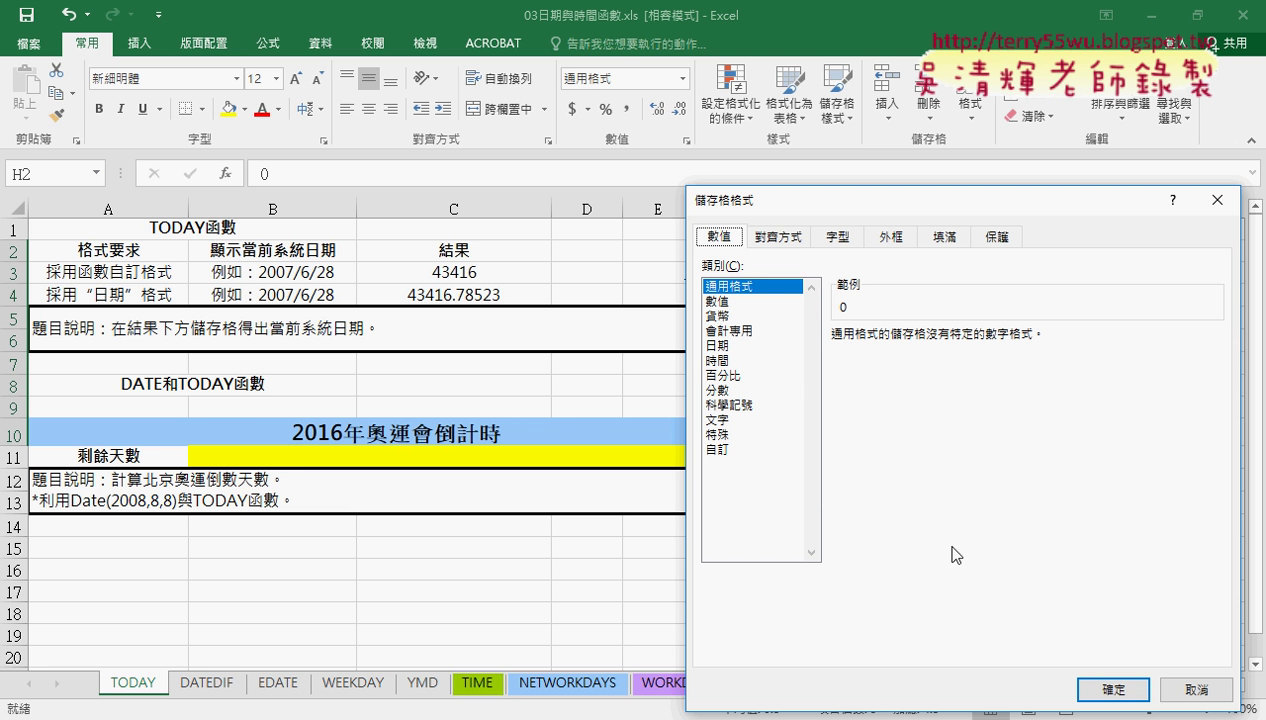
click(716, 360)
drag(845, 200, 918, 175)
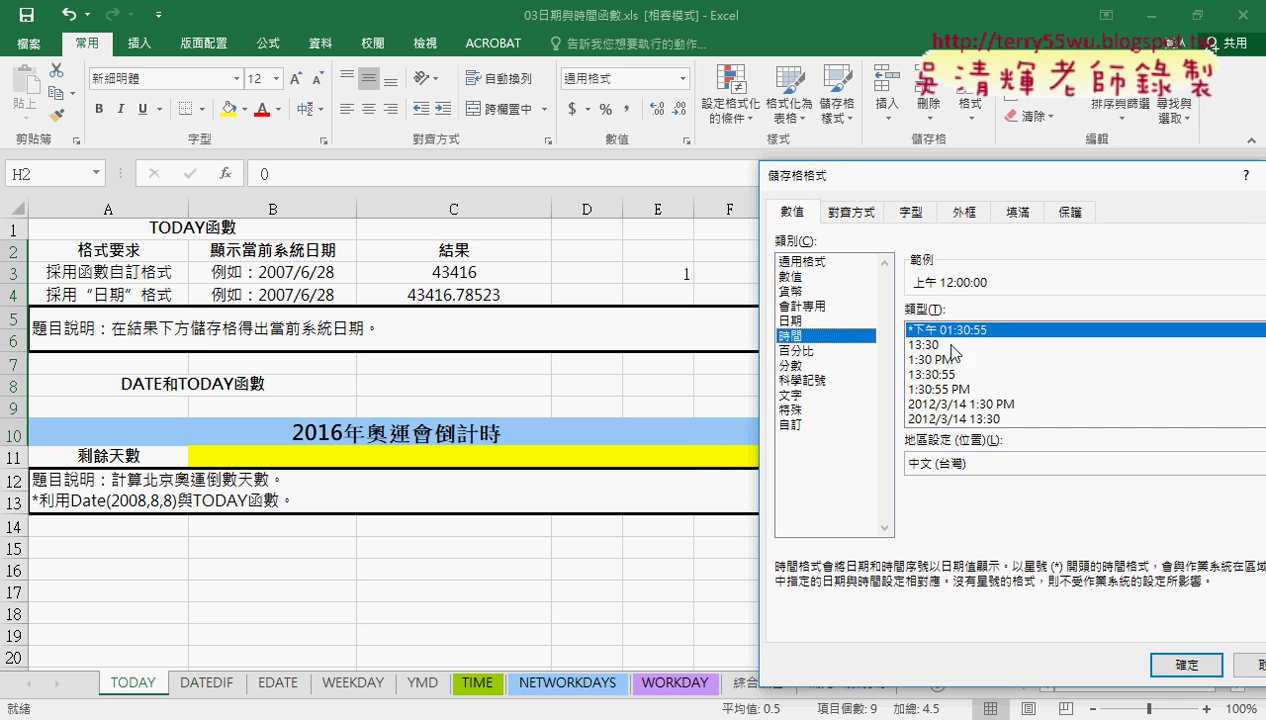
click(933, 359)
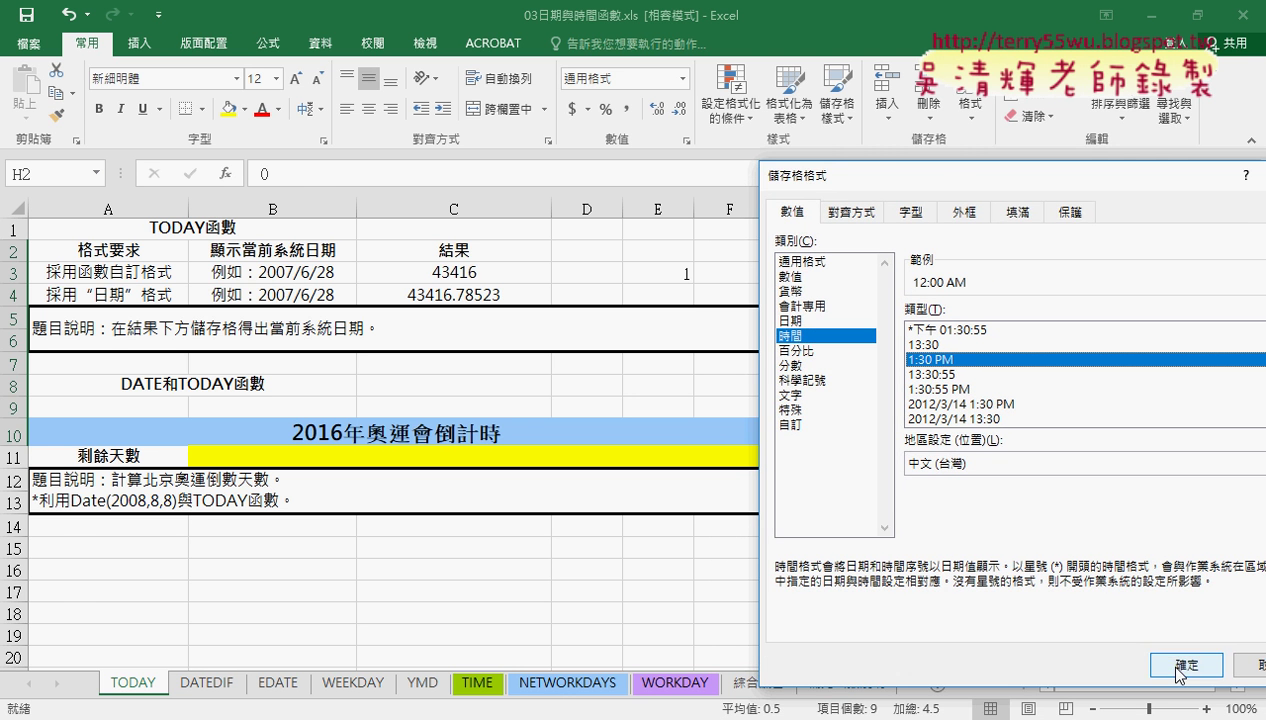
click(1184, 666)
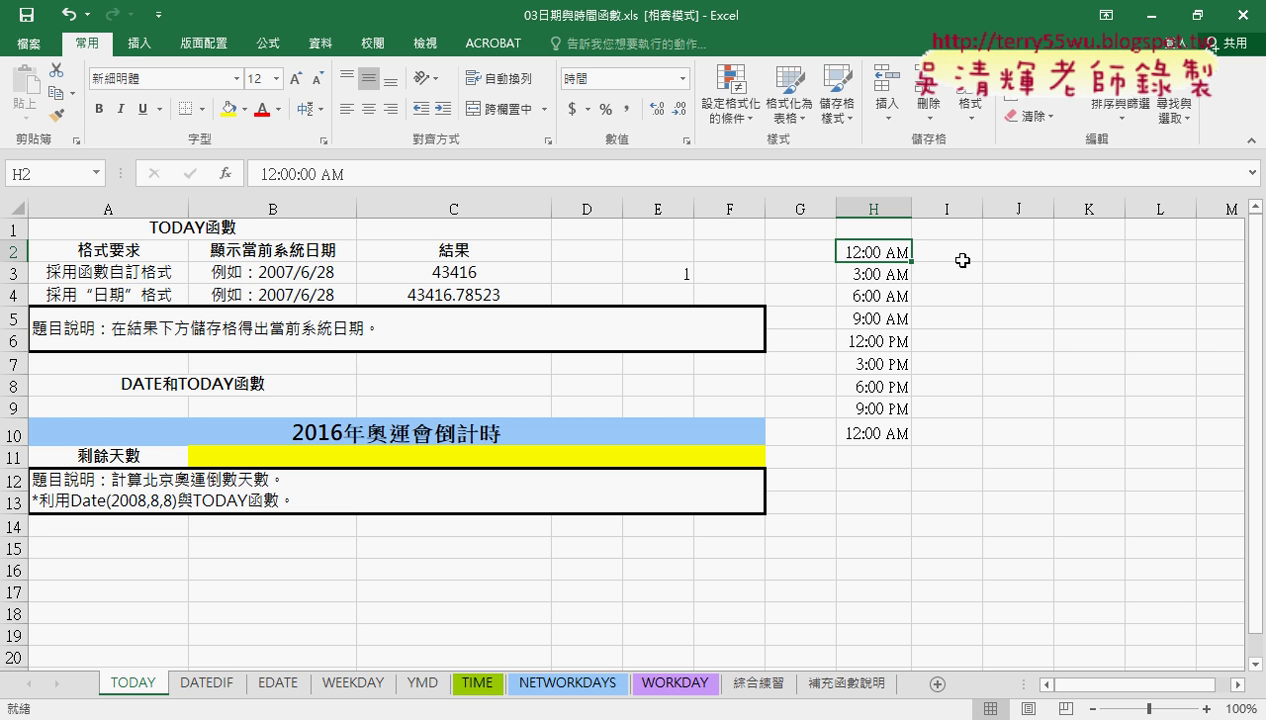
Step: Inspect the values behind H10 and H3, then select the whole column H
click(877, 434)
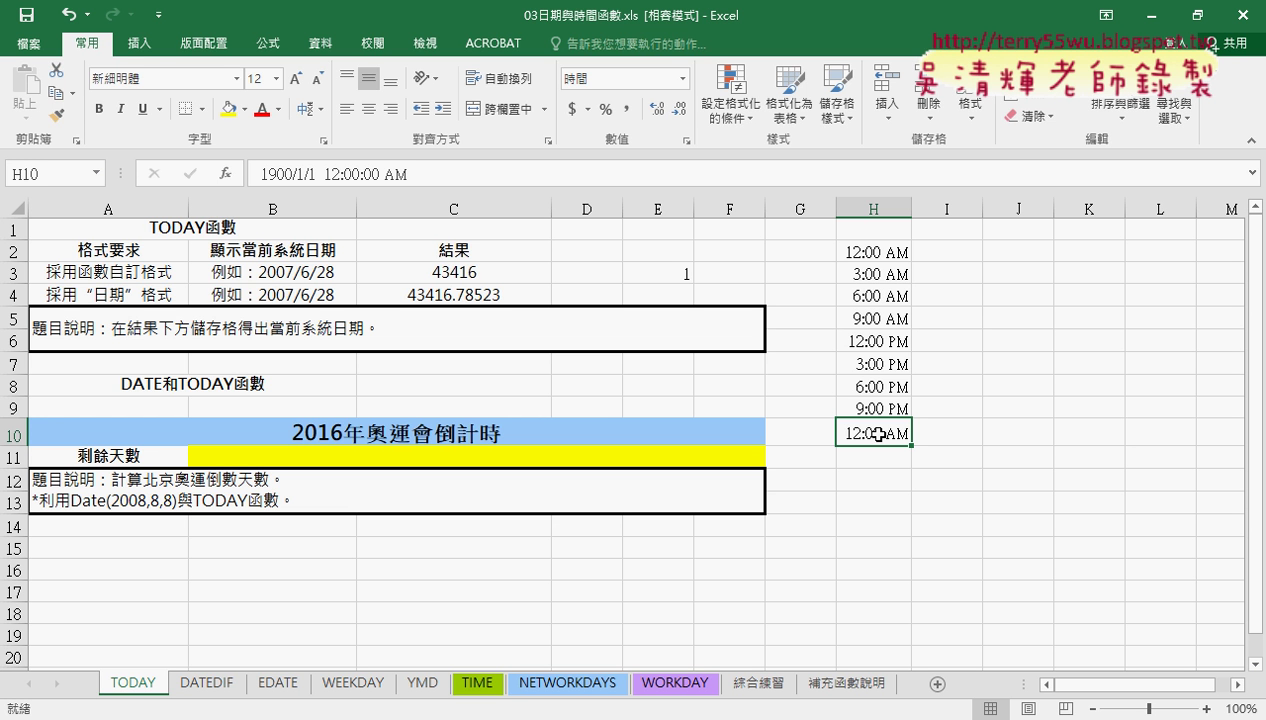
click(884, 280)
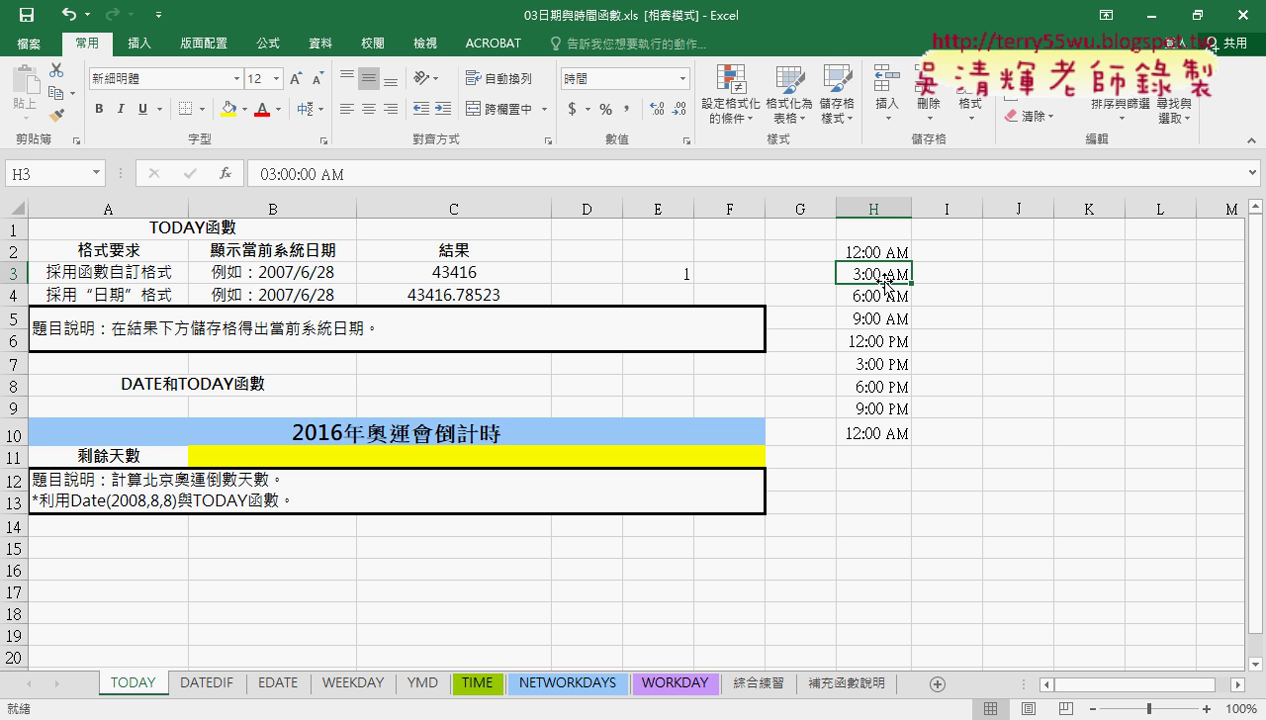
click(875, 208)
Step: Clear the leftover times in column H and the stray 1 in E3
key(Delete)
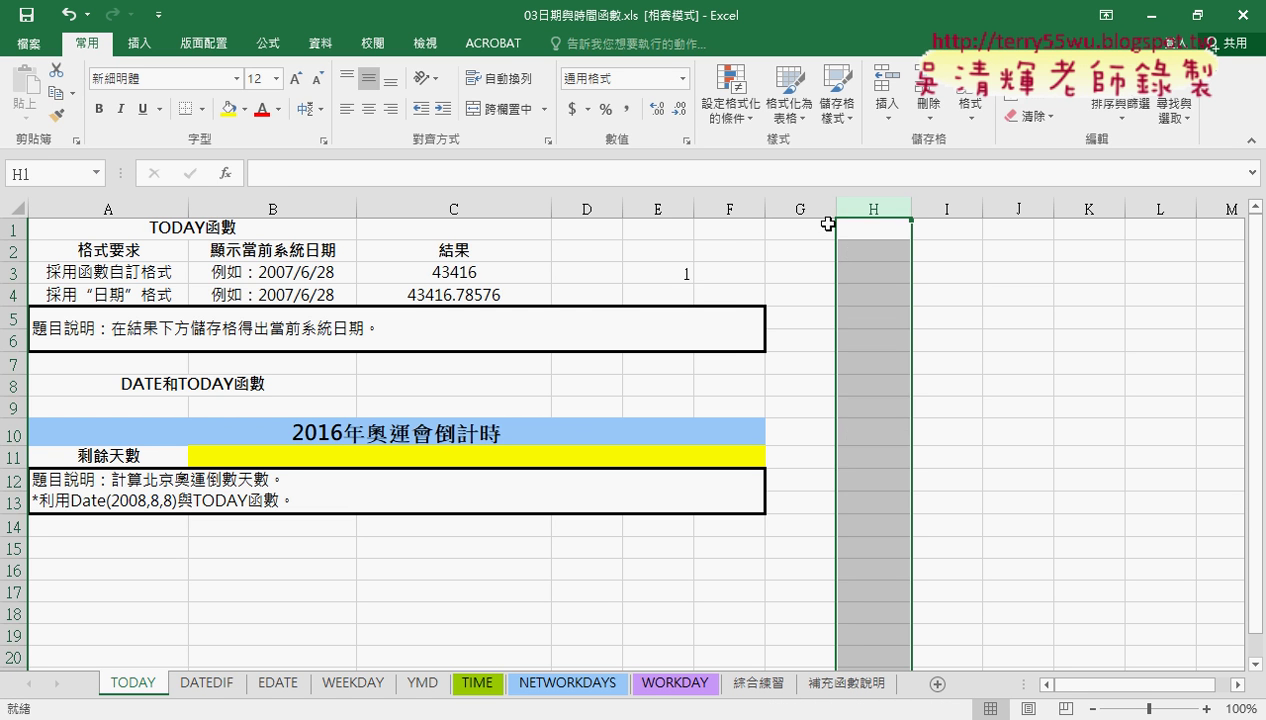
click(667, 279)
key(Delete)
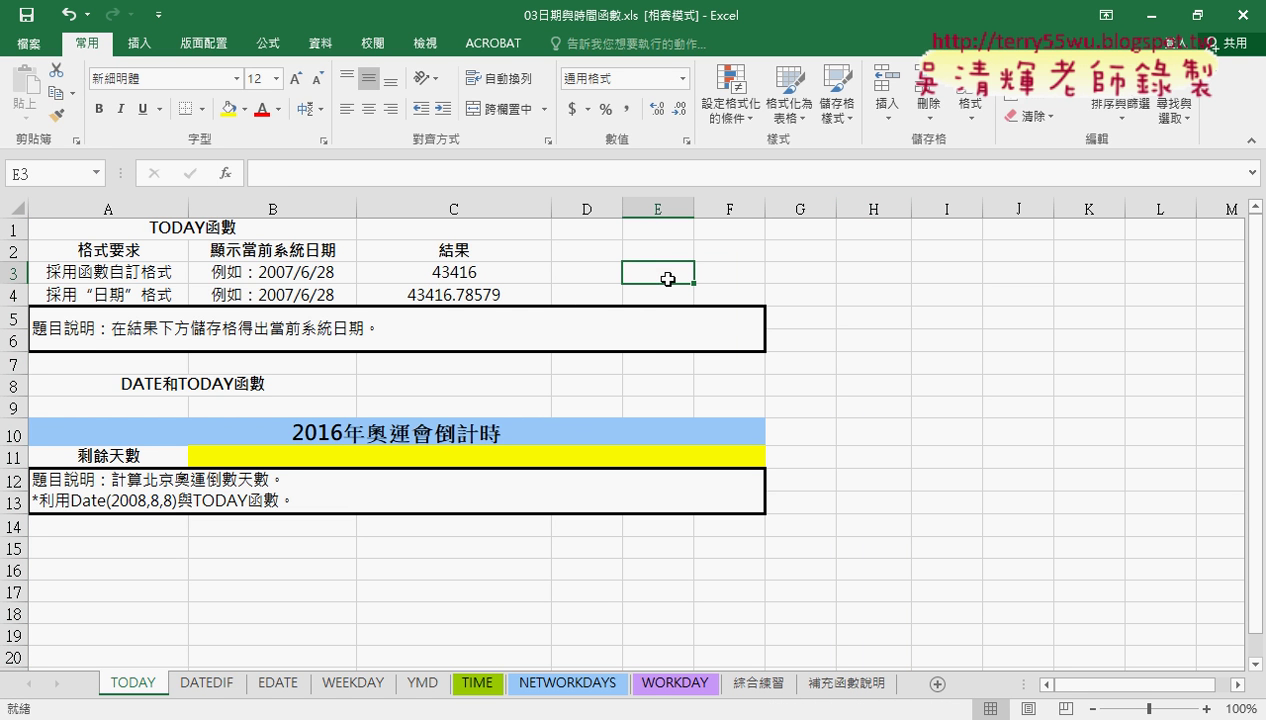
Step: Select C3:C4, glance at the 綜合練習 sheet's calendar example, then return to TODAY
click(477, 279)
drag(477, 279, 475, 294)
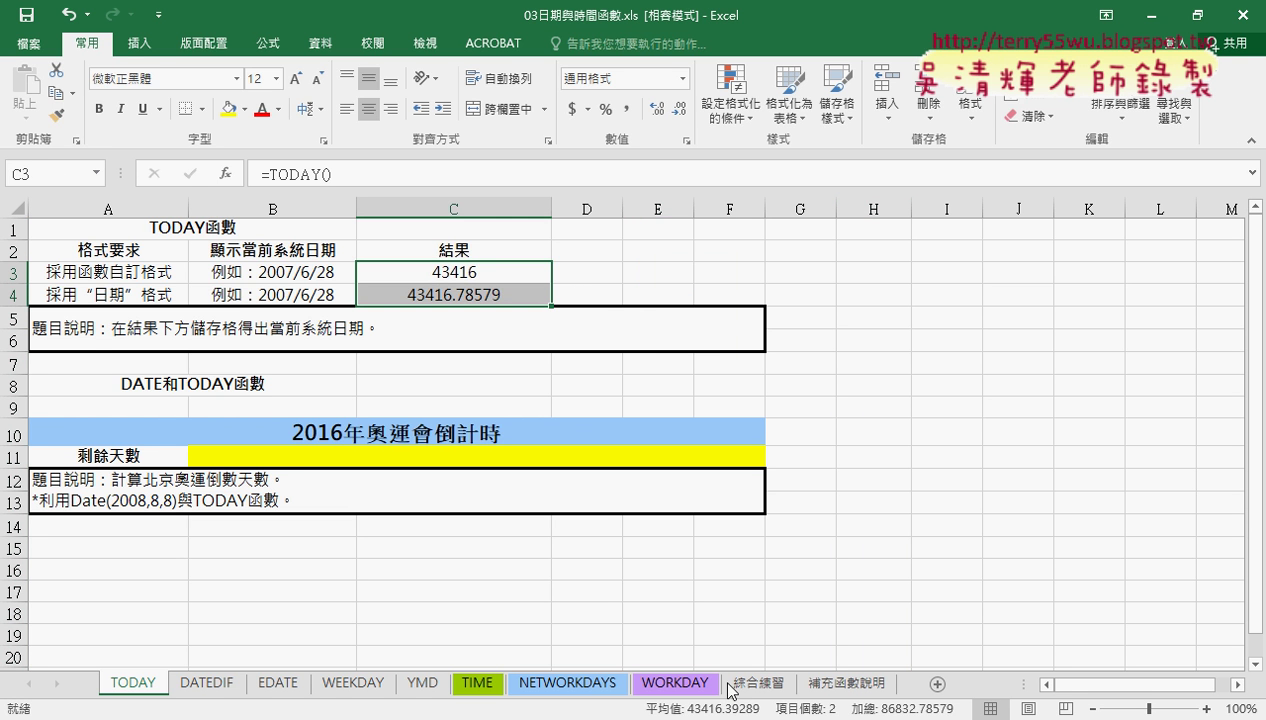
click(779, 685)
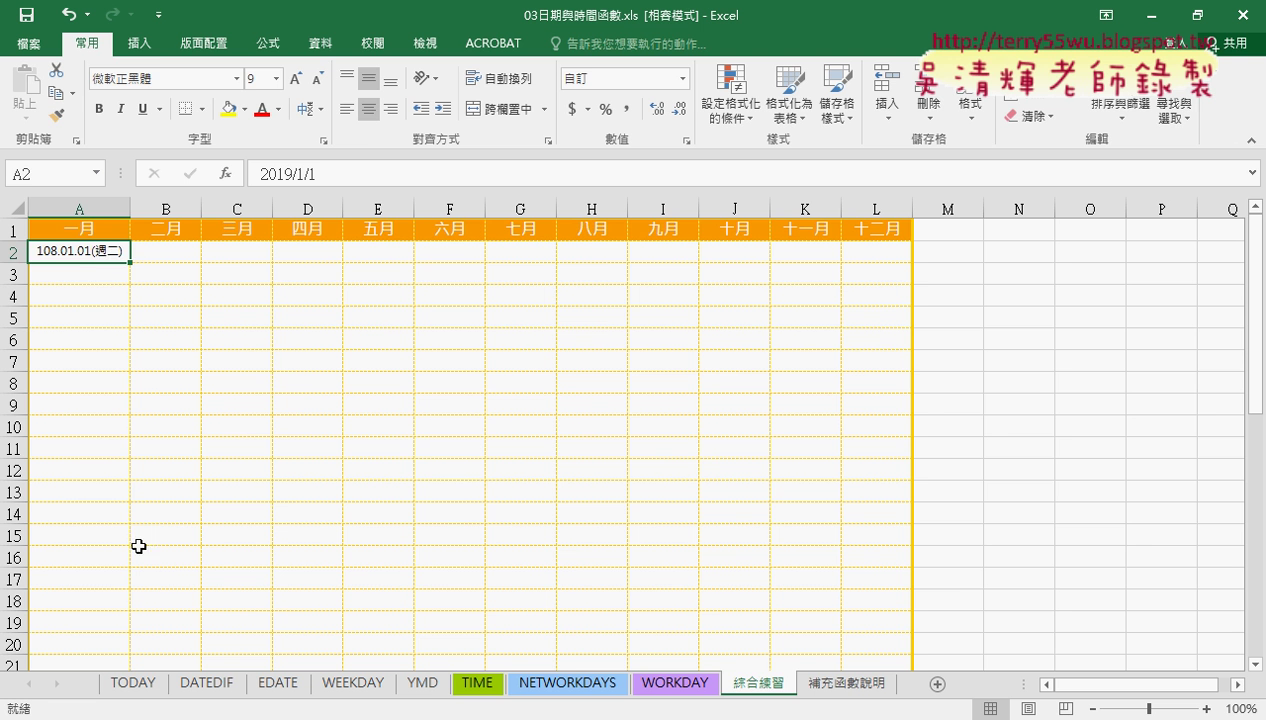
click(138, 686)
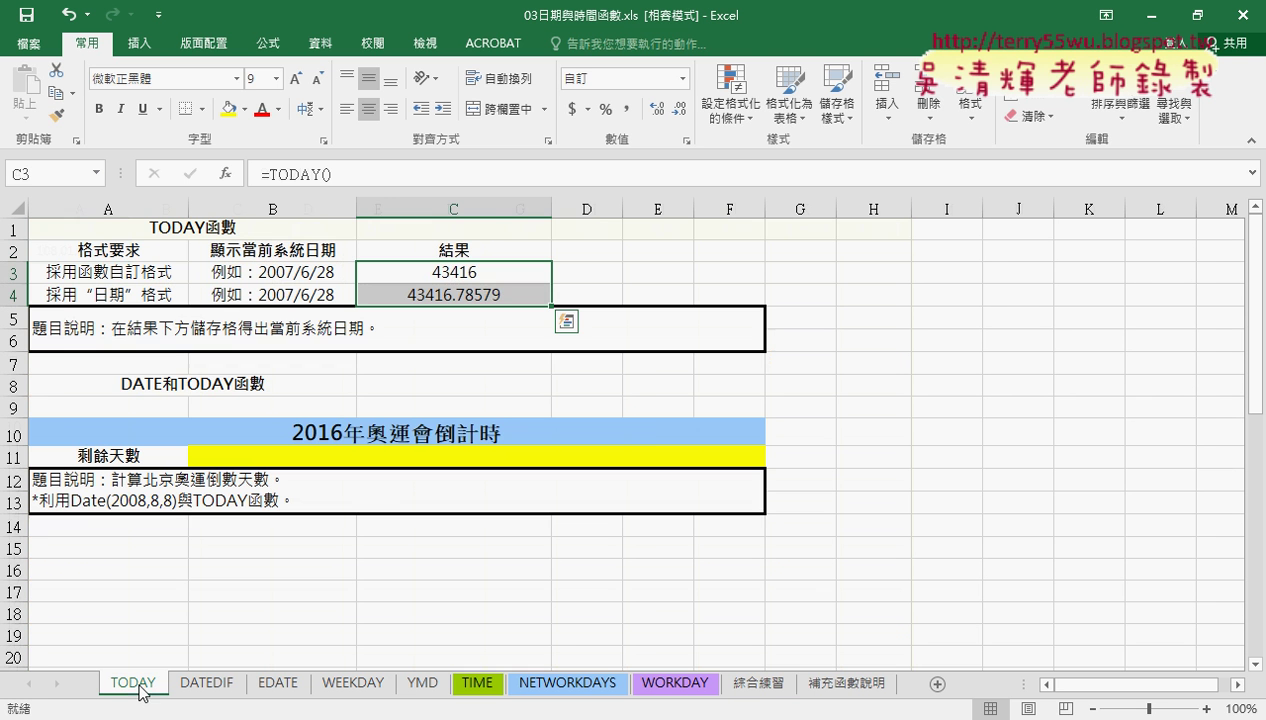
Step: In Format Cells for C3:C4, choose the 中華民國曆 calendar's 101/3/14 date type, previewing 107/11/12
right_click(478, 272)
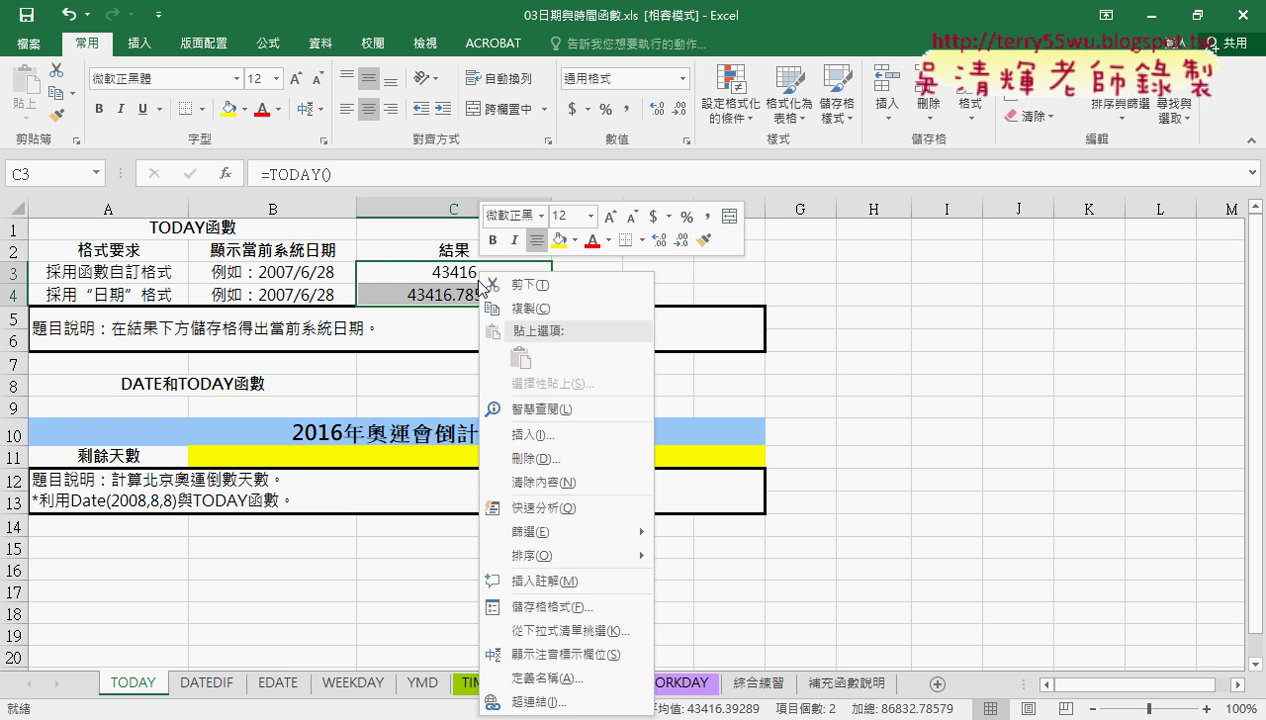
click(578, 607)
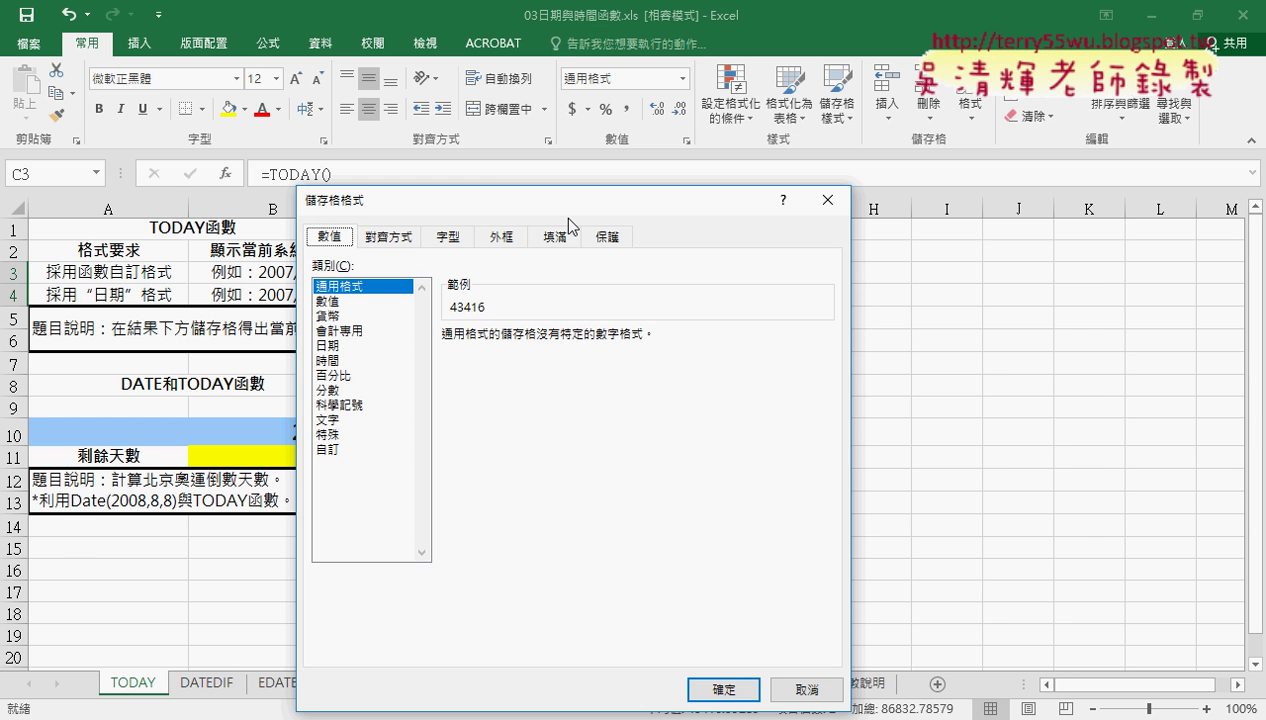
drag(576, 194, 840, 59)
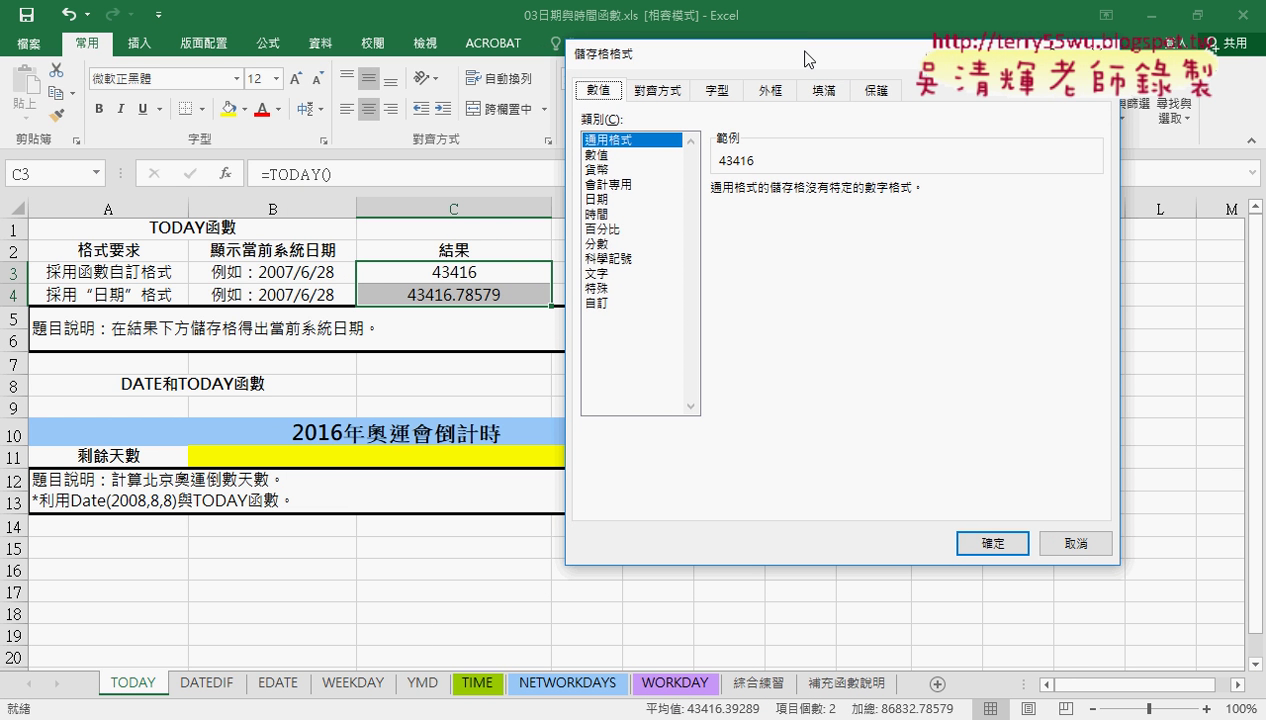
click(603, 200)
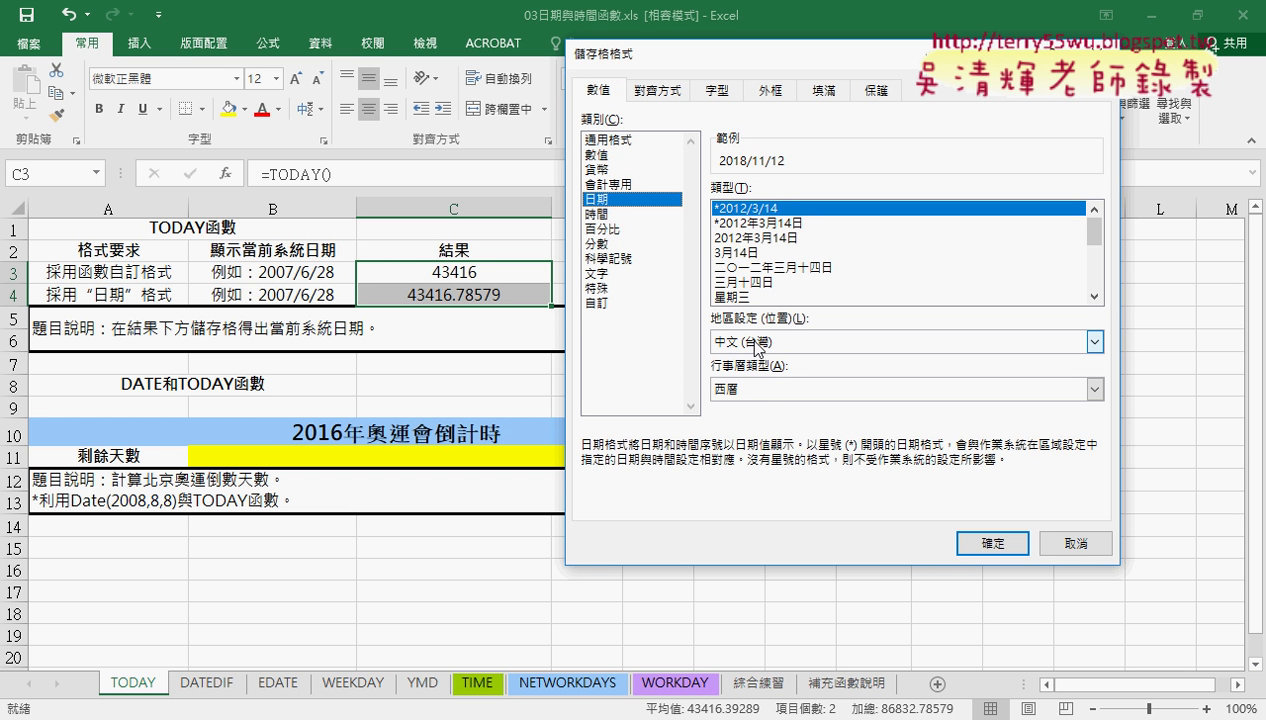
click(752, 388)
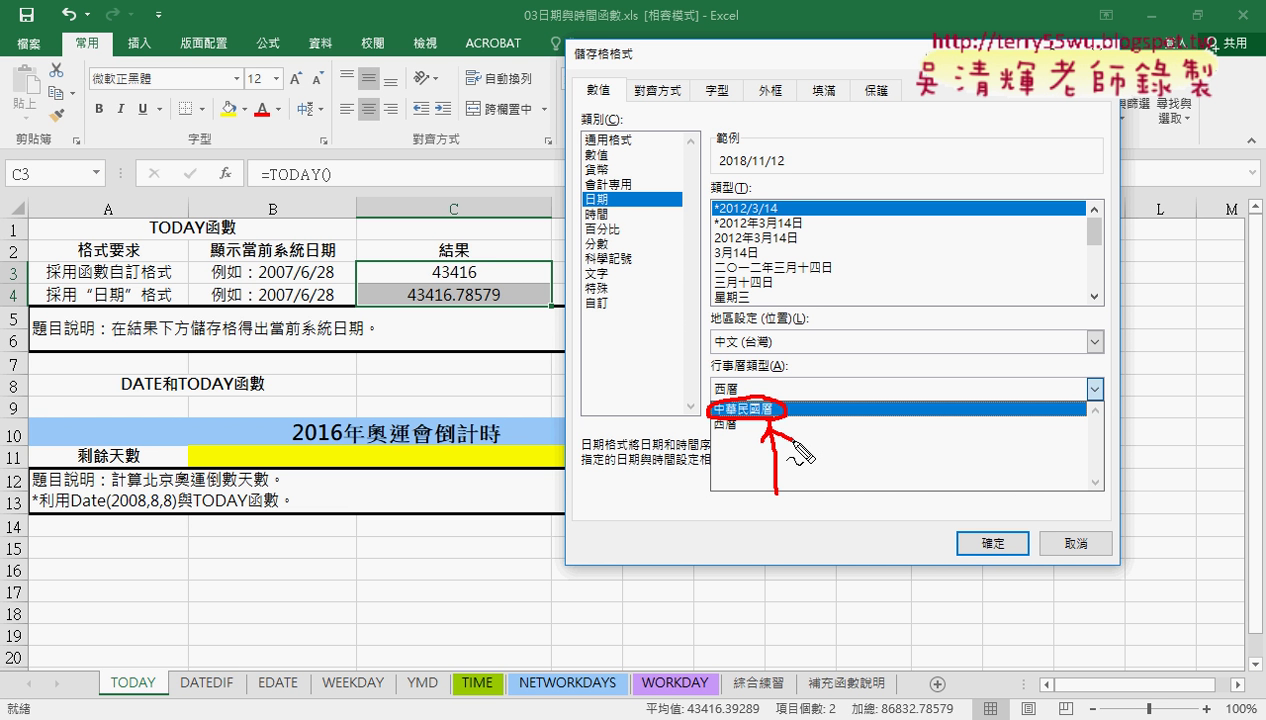
key(Return)
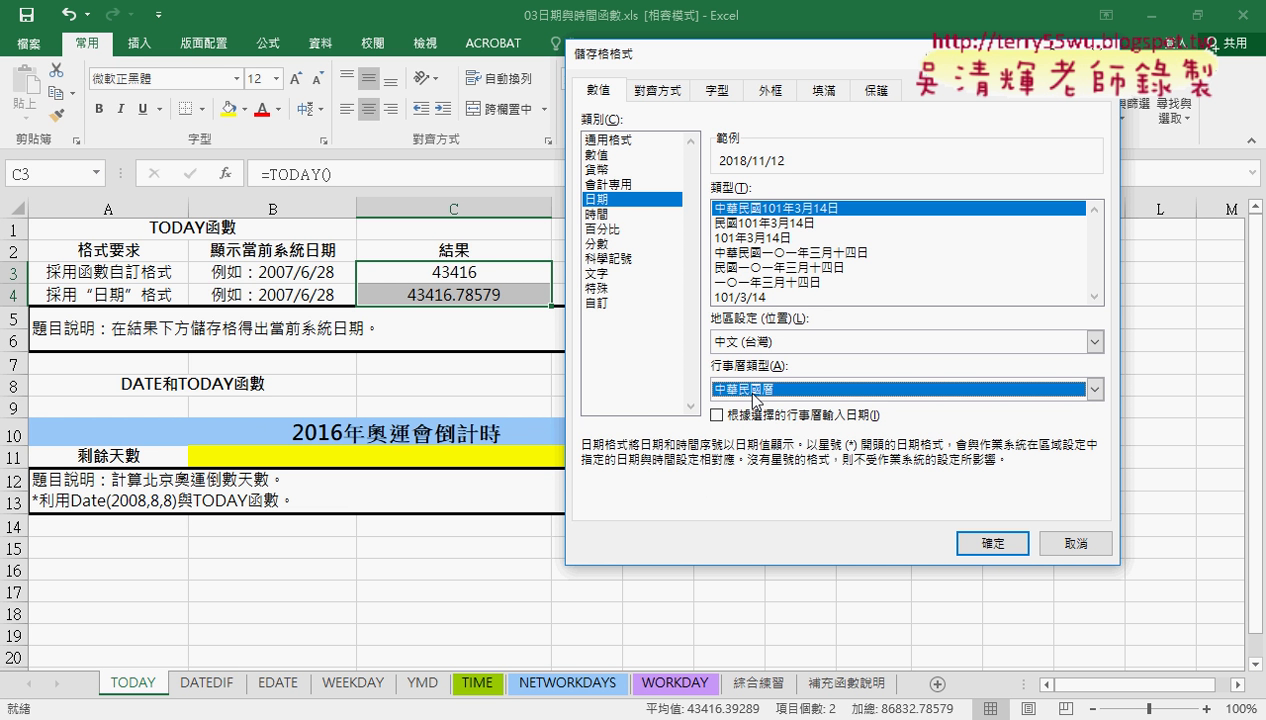
click(853, 297)
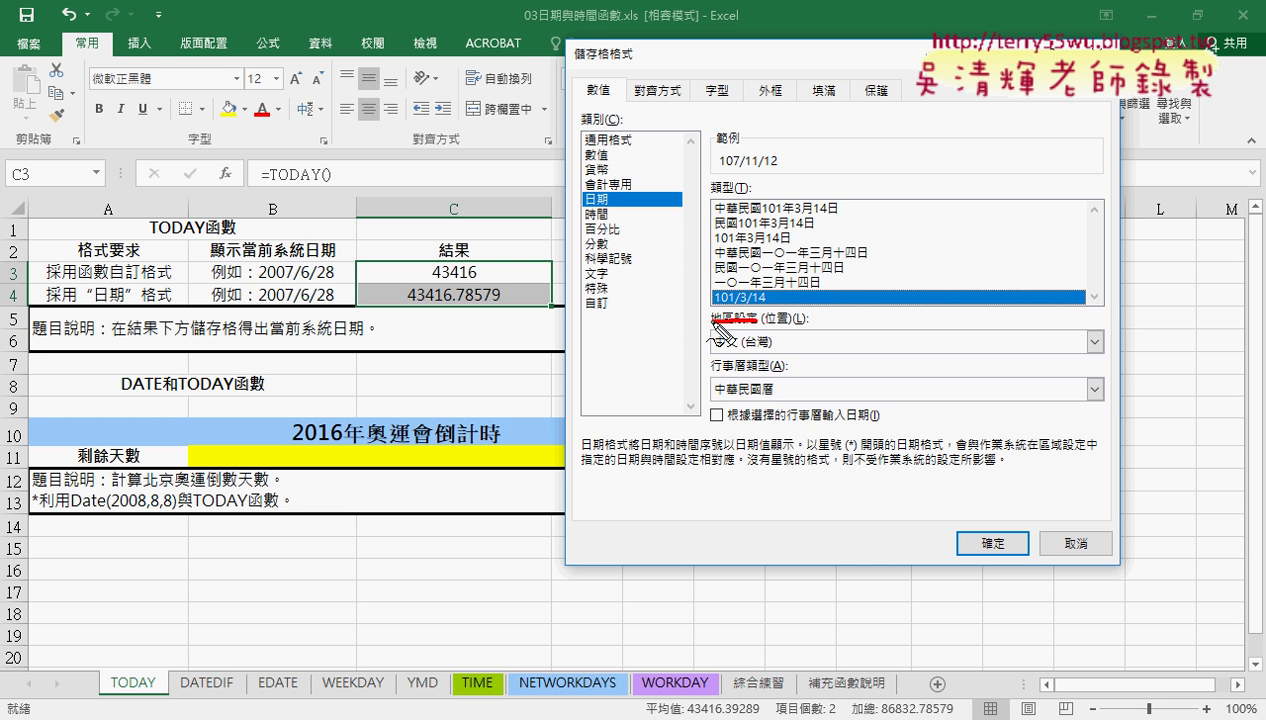
drag(775, 288, 812, 300)
drag(620, 190, 618, 205)
drag(605, 280, 594, 318)
Step: Switch to 自訂 to show the code [$-zh-TW]e/m/d;@ and highlight its [$-zh-TW] prefix
click(608, 302)
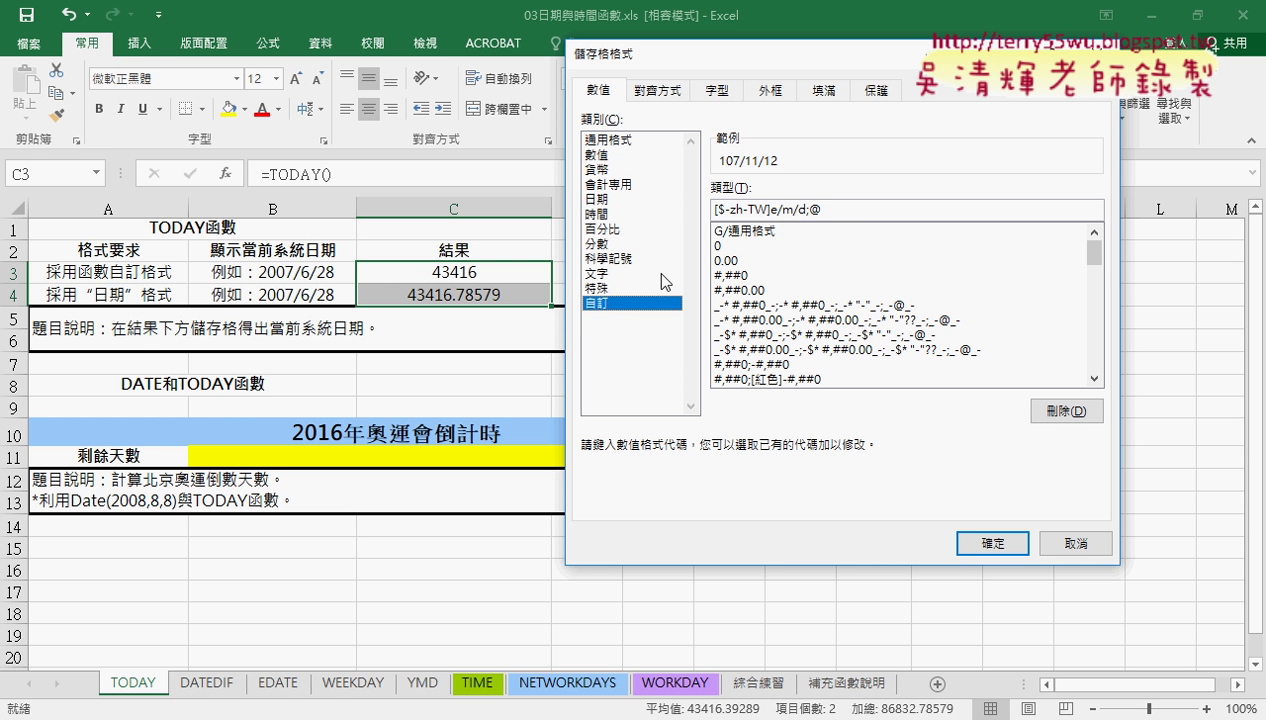
click(792, 212)
double_click(792, 212)
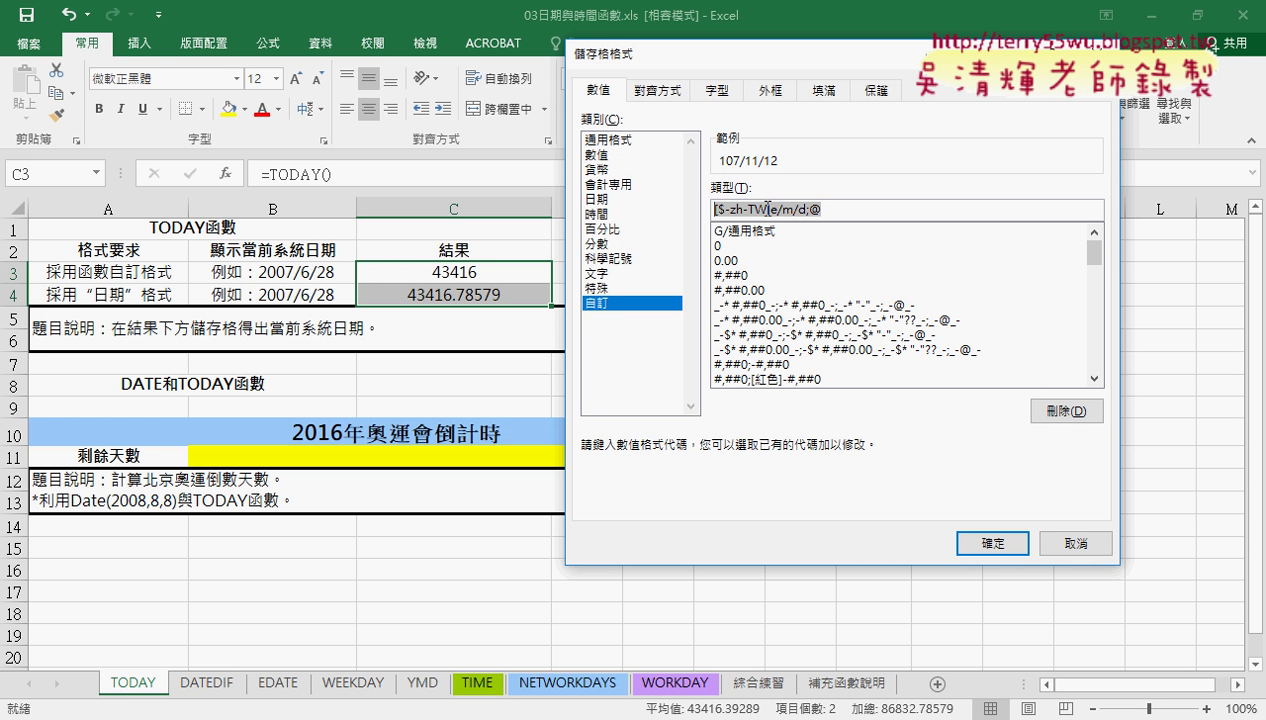
click(762, 208)
drag(768, 208, 712, 208)
click(768, 208)
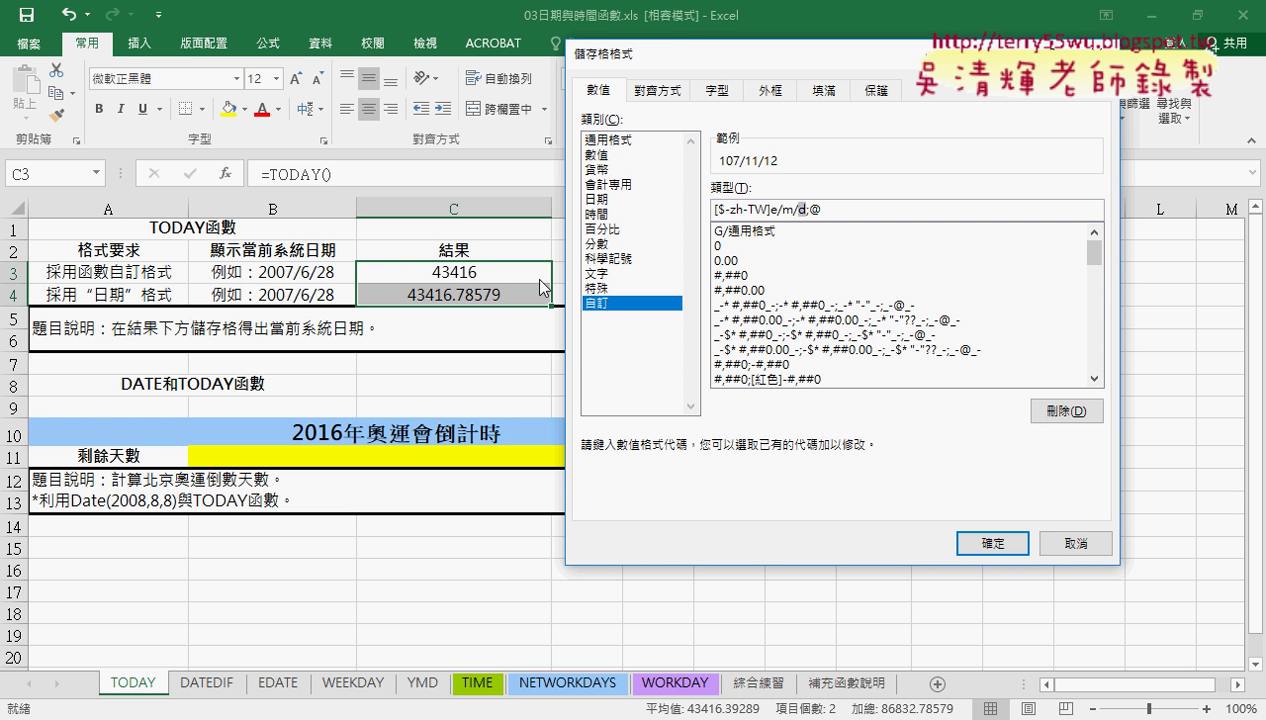
Step: Replace both slashes in the format code with dots, giving e.m.d
click(768, 208)
key(Delete)
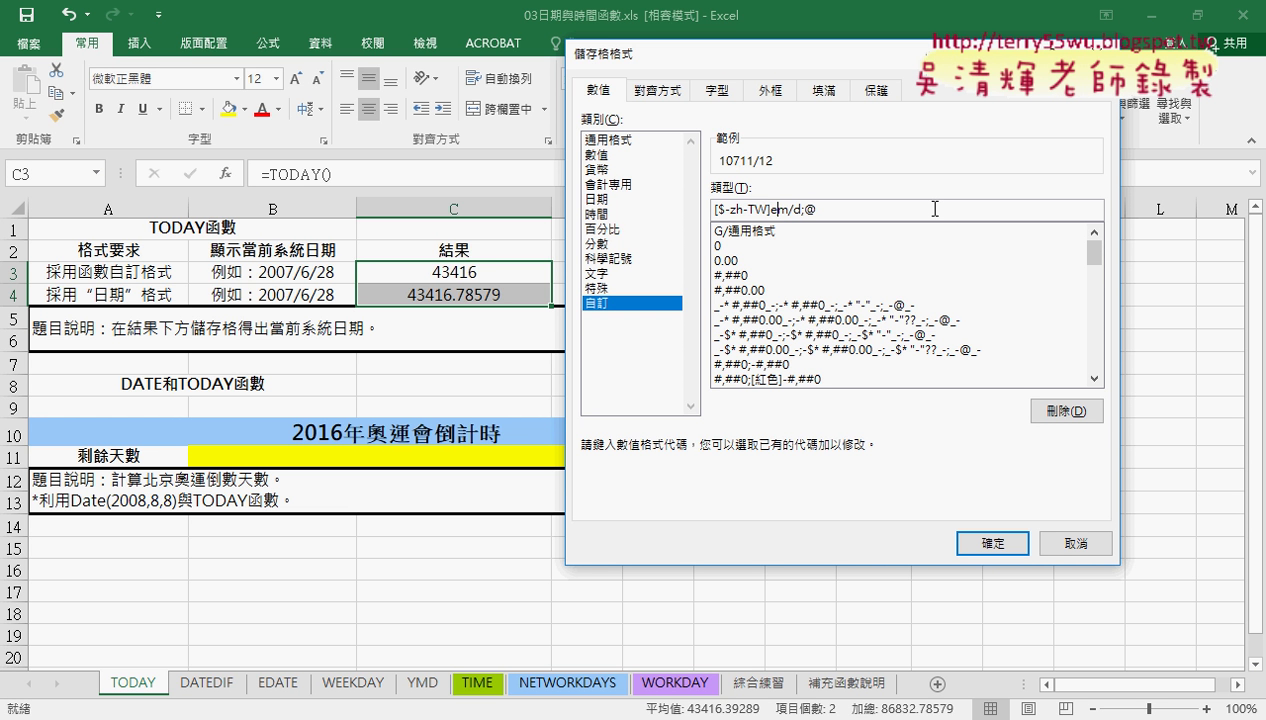
text(.)
key(Right)
key(Delete)
text(.)
Step: Double the month and day codes and append (aaa), making e.mm.dd(aaa) for 107.11.12(週一)
key(Right)
key(Right)
text(m)
key(Right)
text(d)
text(())
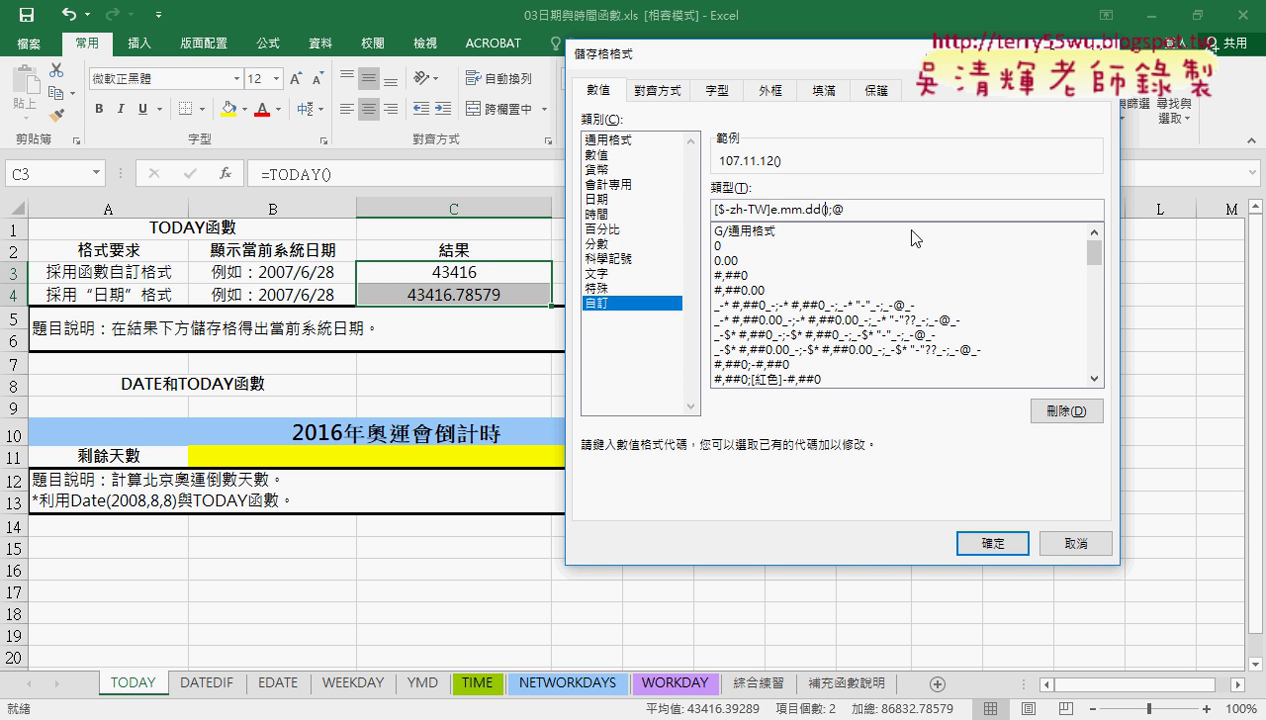
text(aa)
text(a)
text(a)
key(BackSpace)
text(a)
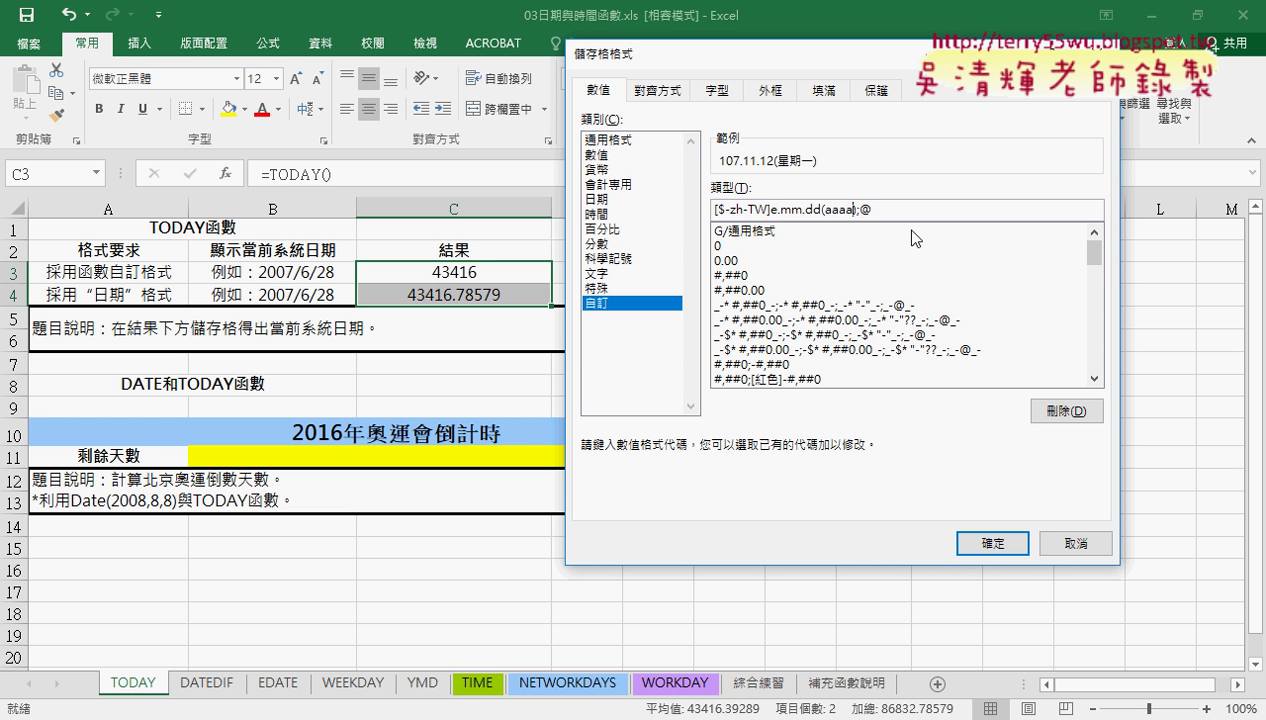
key(BackSpace)
Step: Re-enter the custom code [$-zh-TW]e.mm.dd(aaa);@ and apply it so C3:C4 show 107.11.12(週一)
click(628, 200)
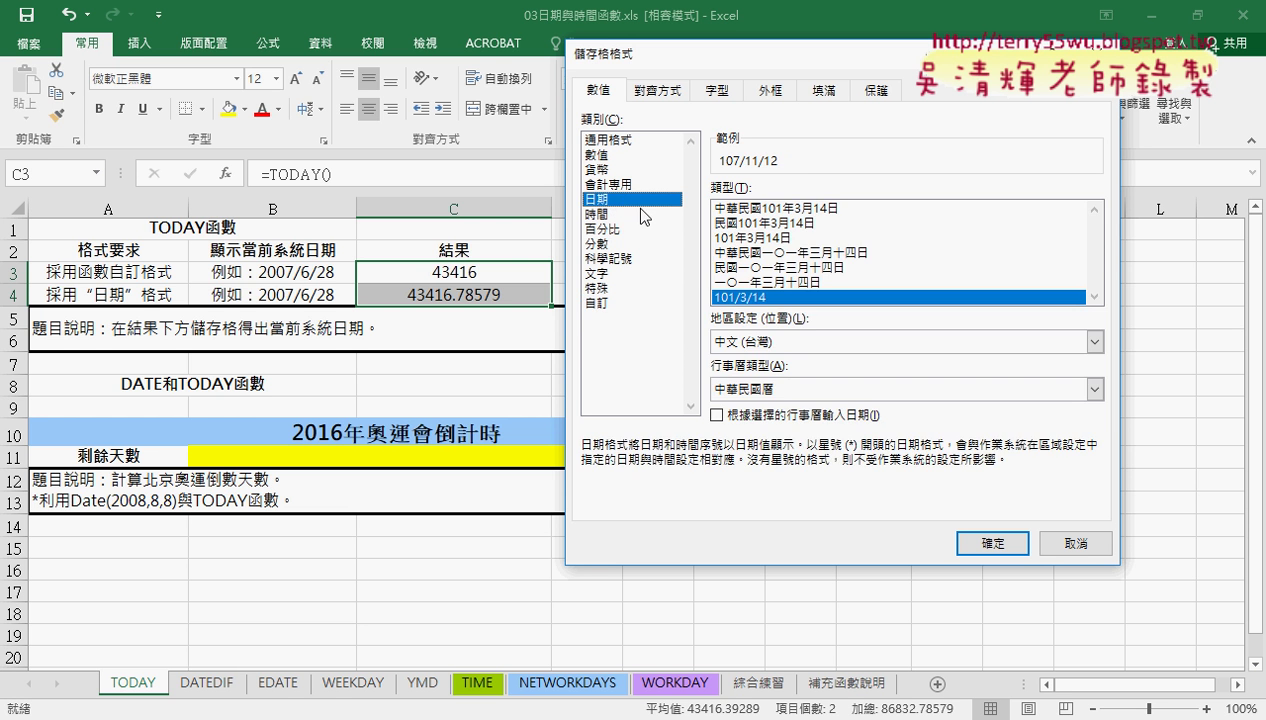
click(592, 303)
click(773, 210)
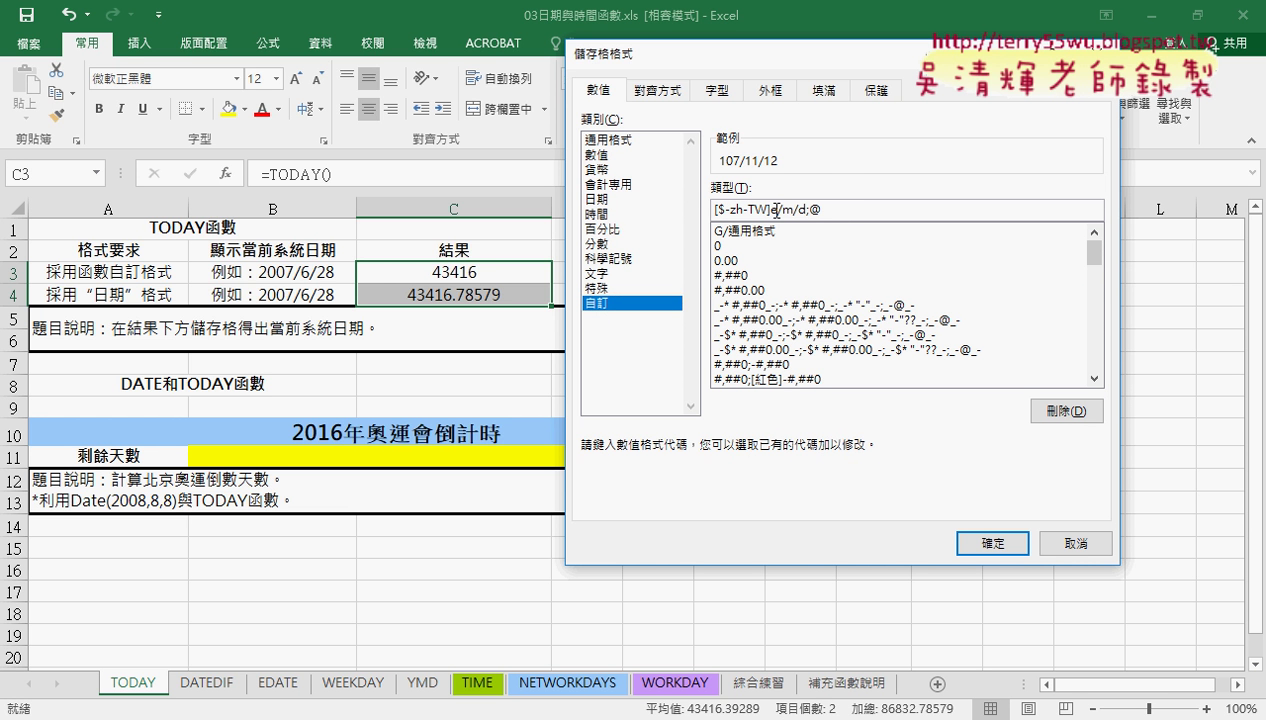
key(BackSpace)
text(.)
text(m)
key(Right)
key(BackSpace)
text(.)
text(())
text(aaa)
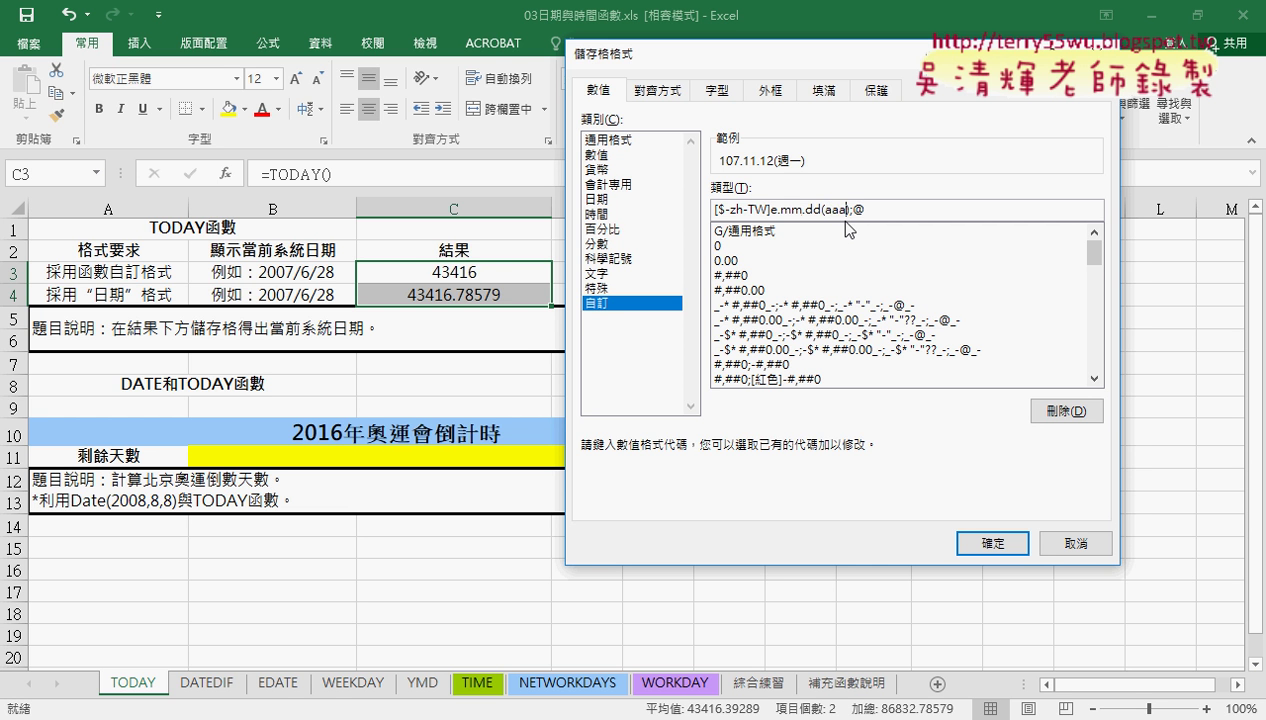
click(982, 538)
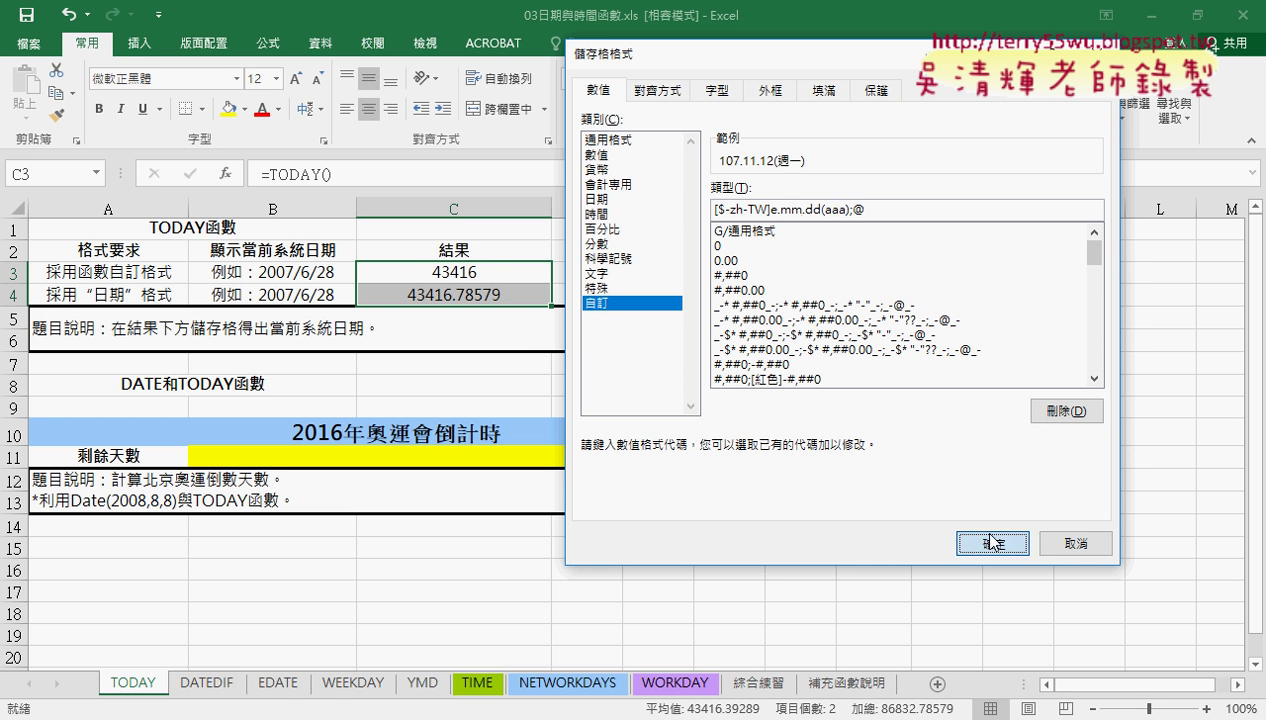
Step: Reopen Format Cells for C3 alone at the 日期 category
click(482, 272)
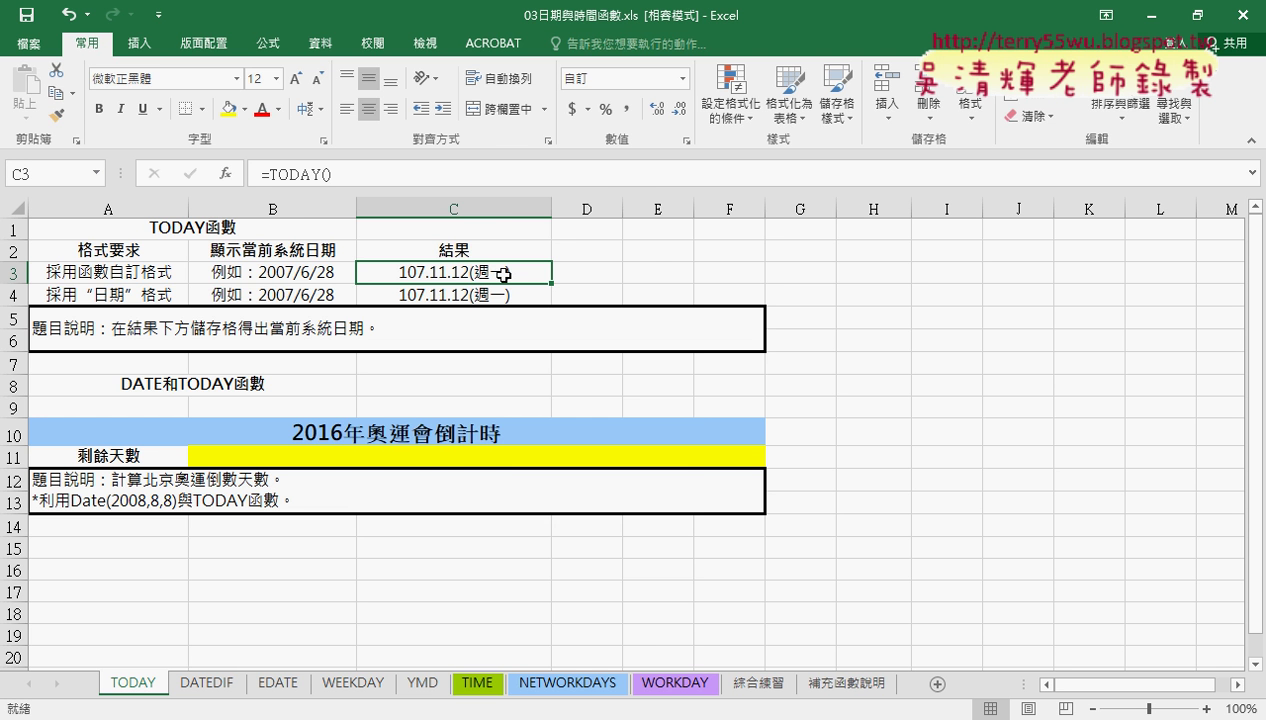
right_click(503, 274)
click(578, 599)
drag(632, 196, 800, 57)
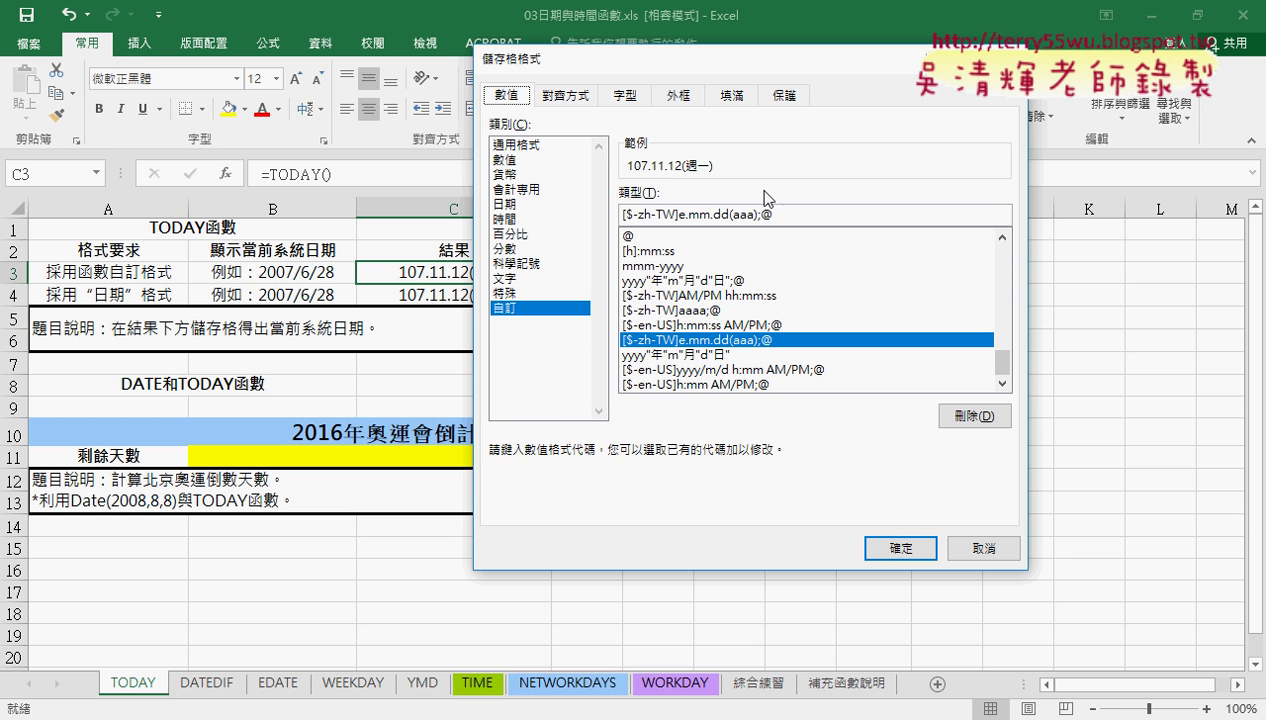
click(525, 204)
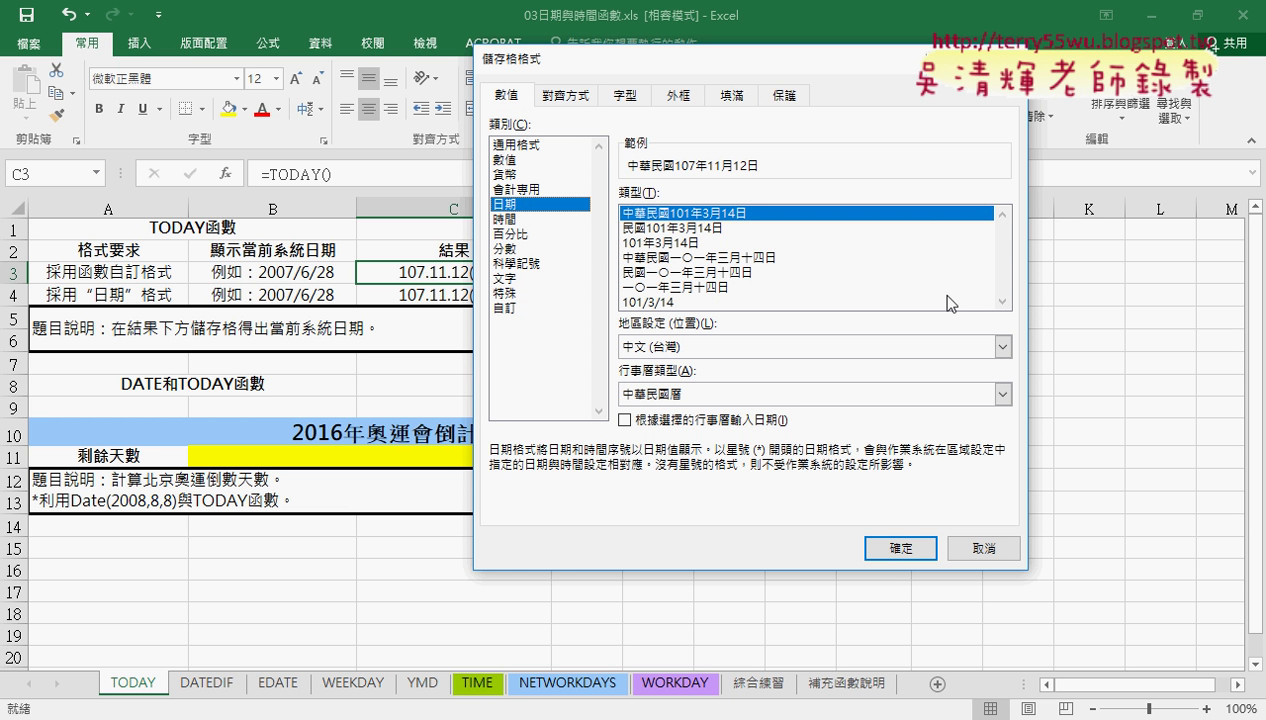
Step: Switch the calendar back to 西曆 and compare the 星期三 and 週三 weekday types
click(723, 394)
click(723, 428)
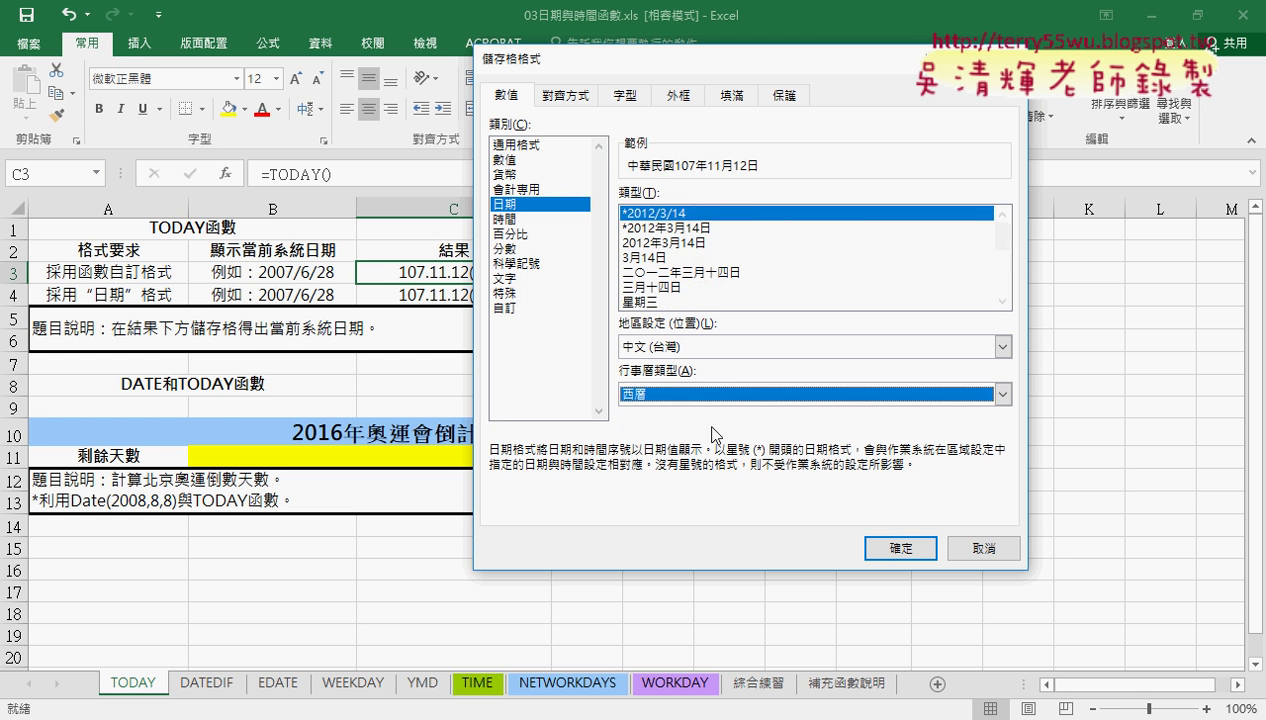
click(645, 301)
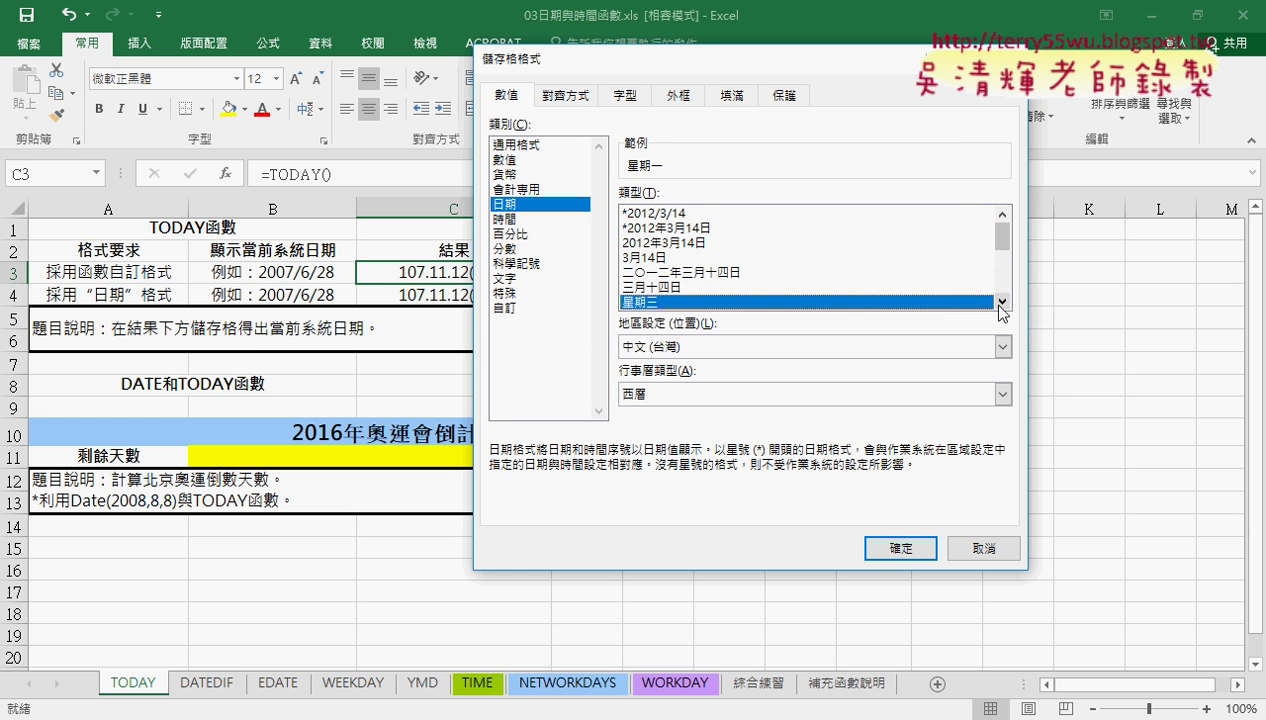
scroll(988, 300, down, 1)
click(645, 272)
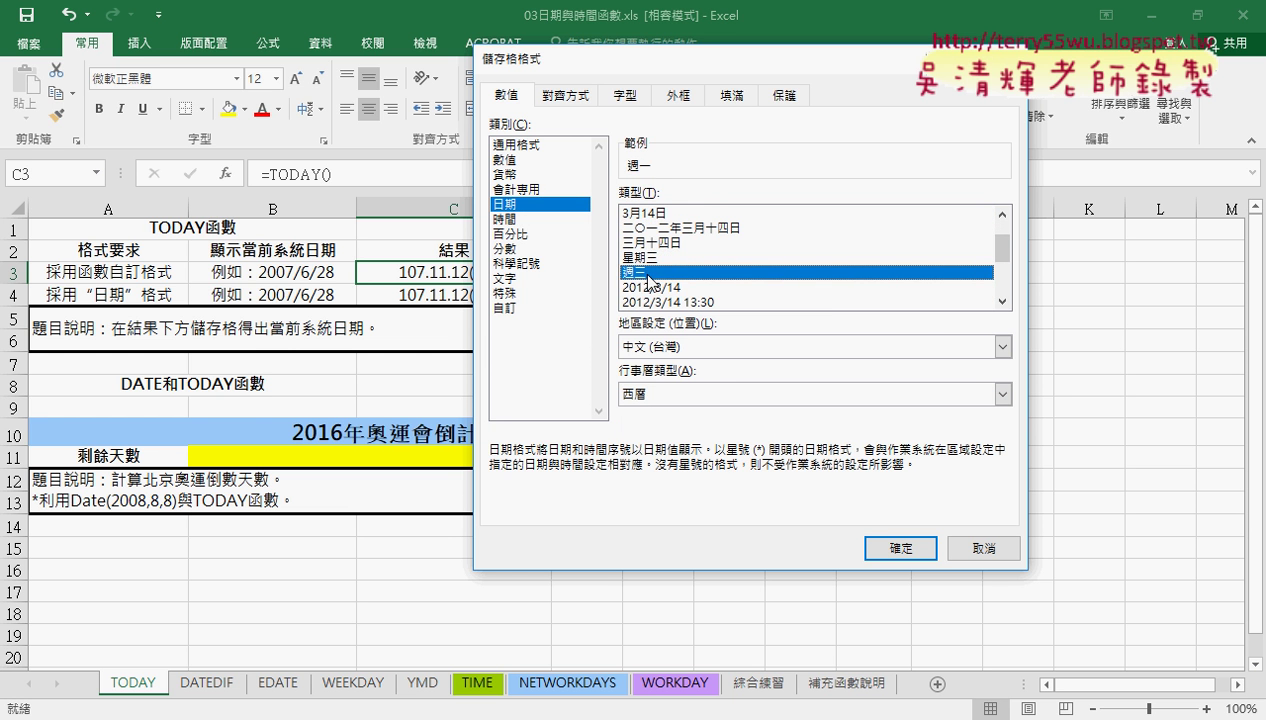
Step: Inspect the weekday code aaa in 自訂, then confirm, leaving C3 at 107.11.12(週一)
click(506, 308)
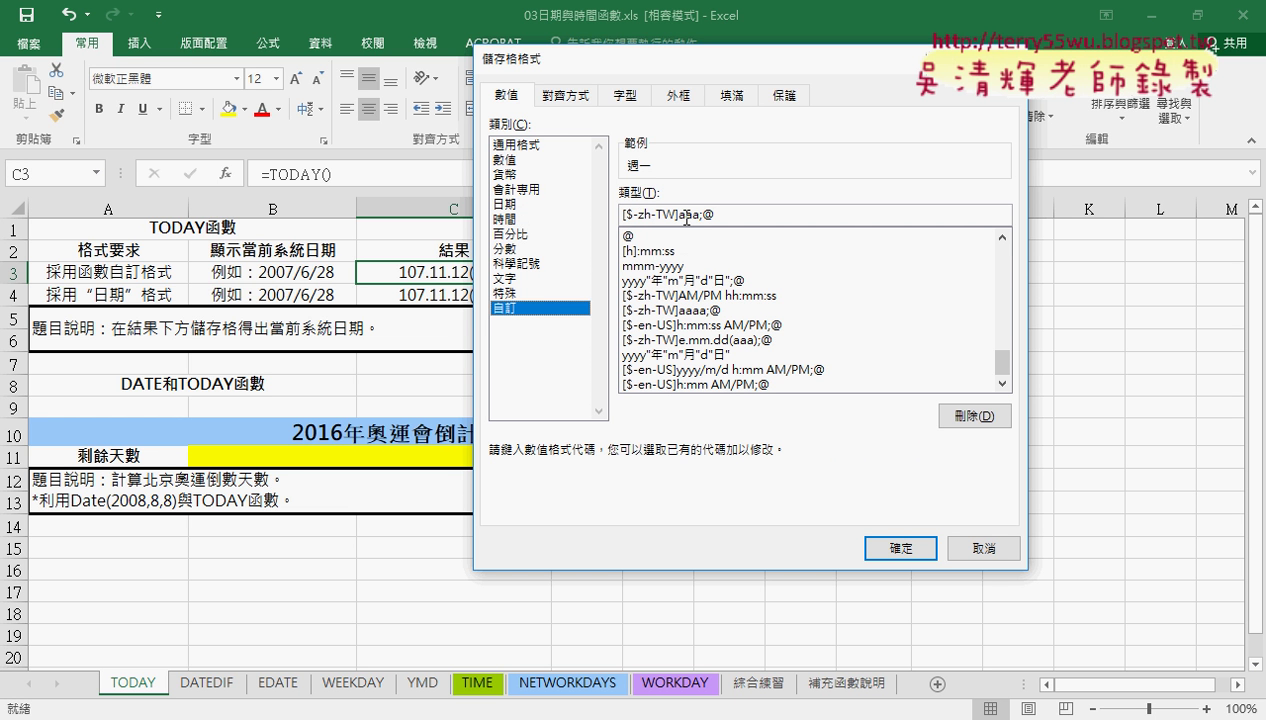
drag(678, 214, 701, 214)
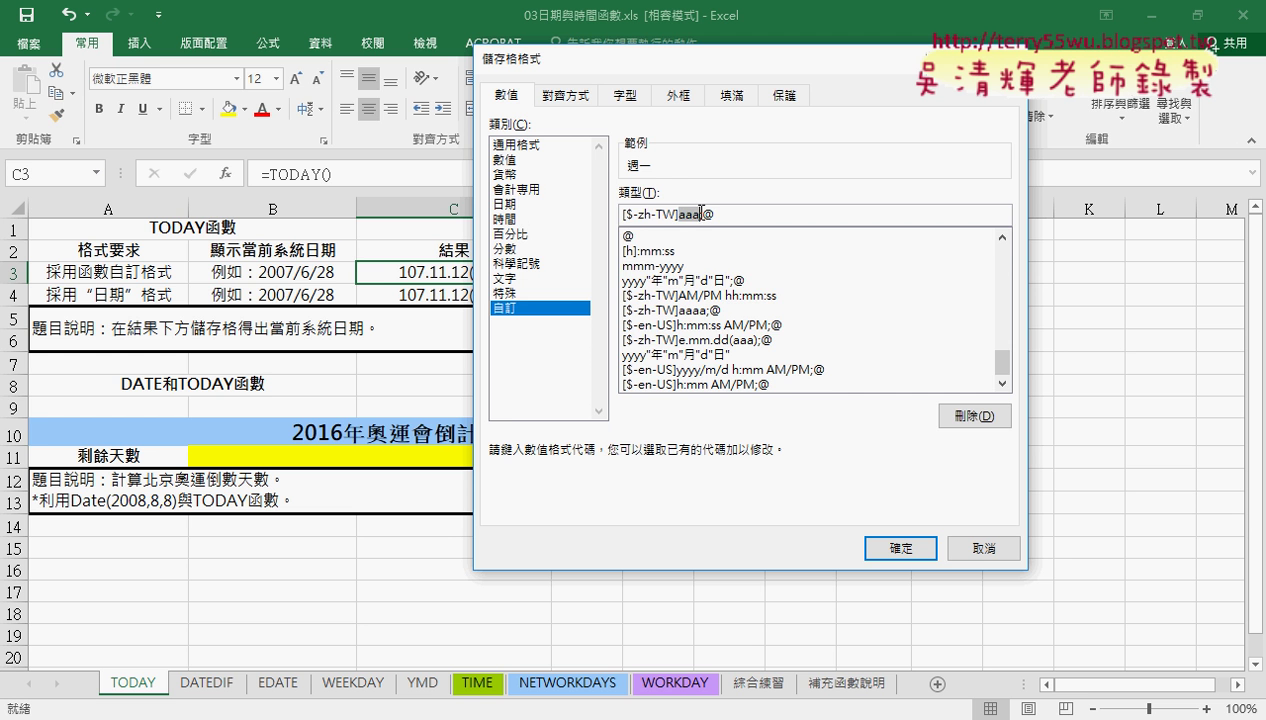
click(517, 204)
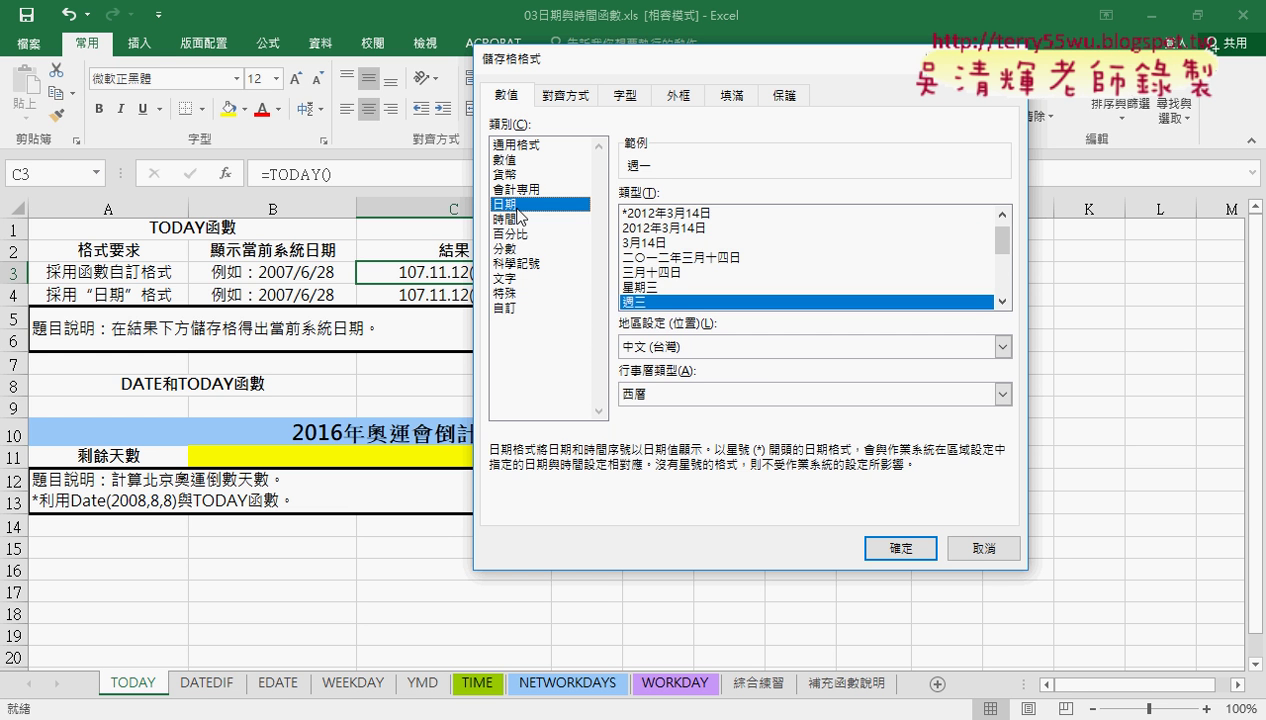
click(628, 286)
click(517, 307)
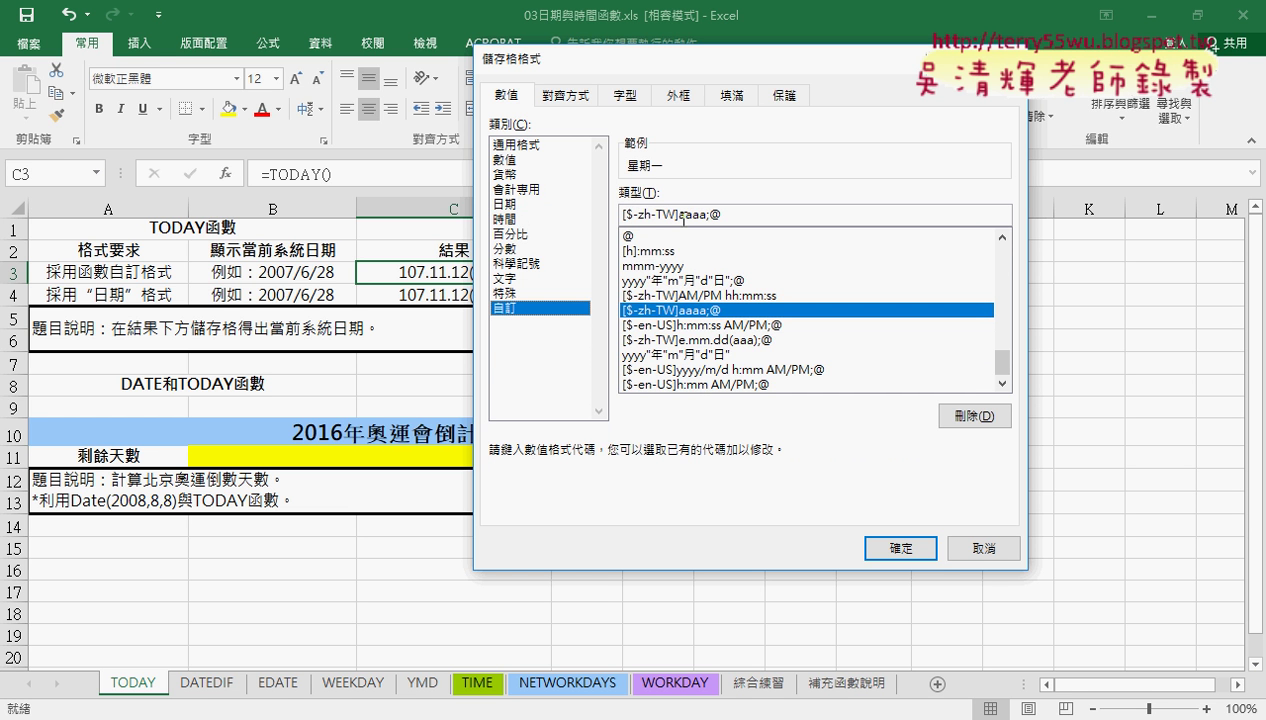
drag(680, 215, 705, 214)
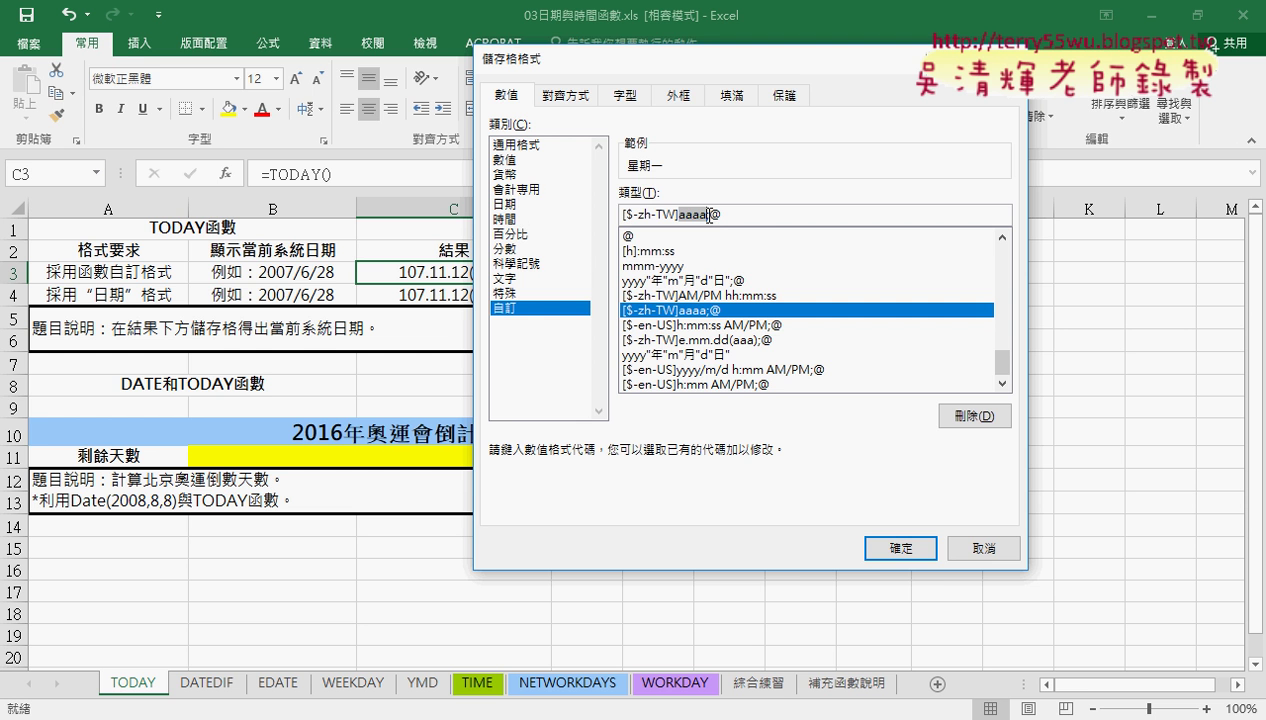
click(906, 548)
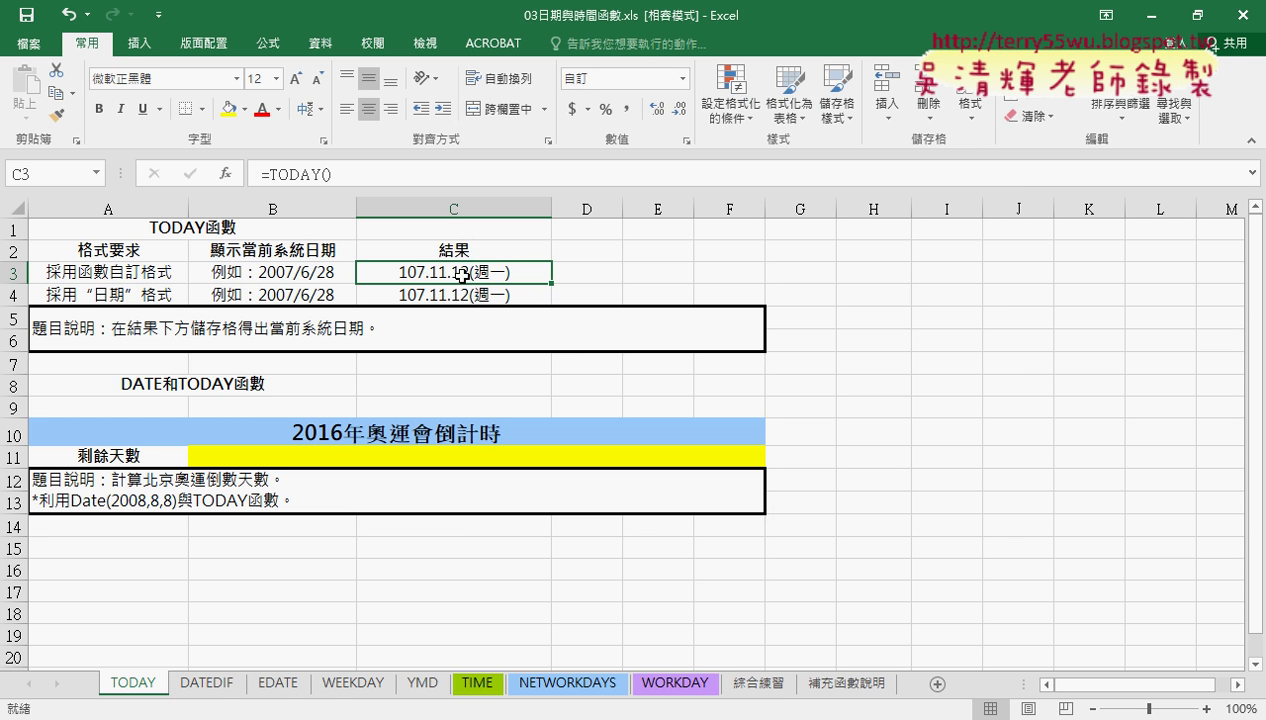
click(786, 684)
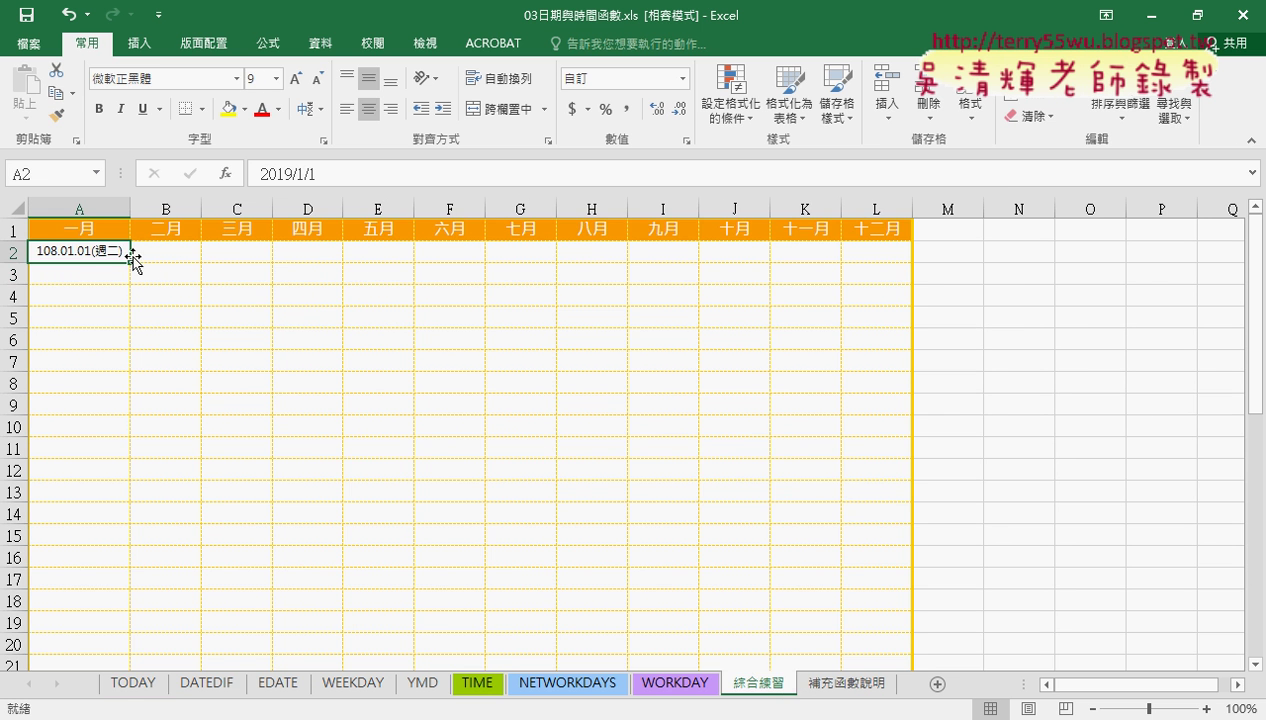
click(133, 684)
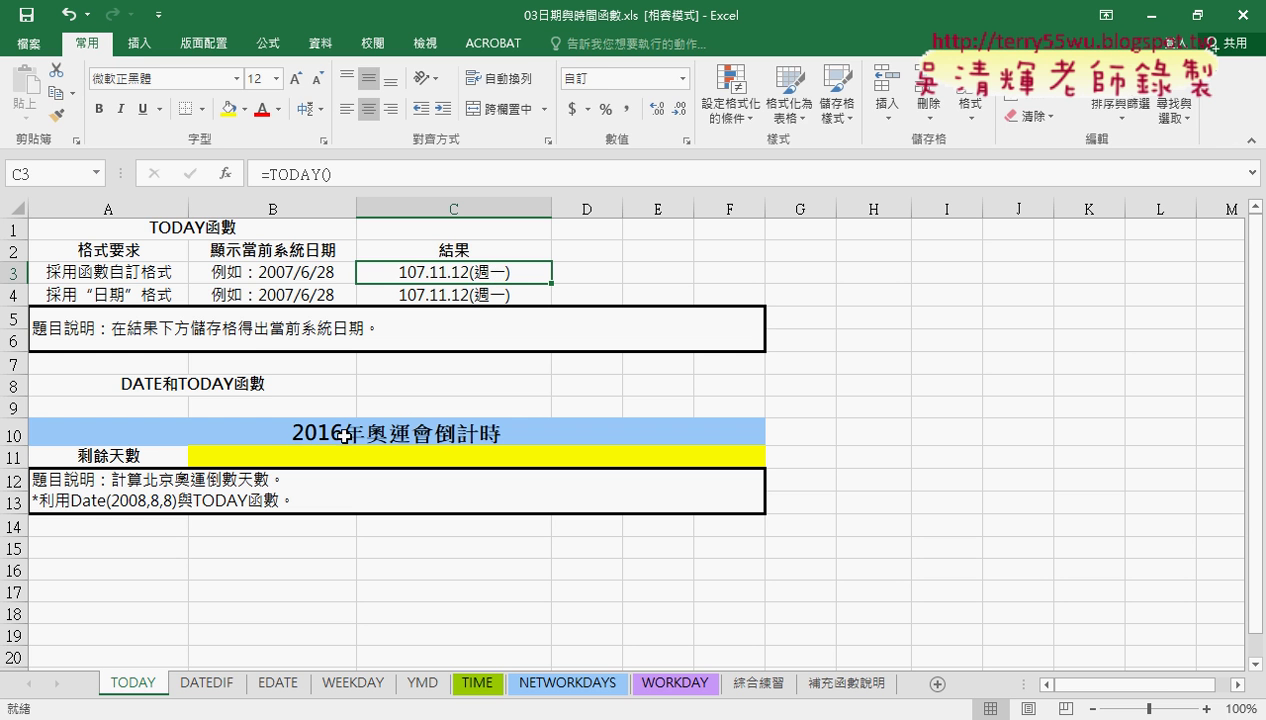
Step: Change 2016 to 2020 in the A10 title, making it 2020年奧運會倒計時
click(306, 433)
double_click(306, 433)
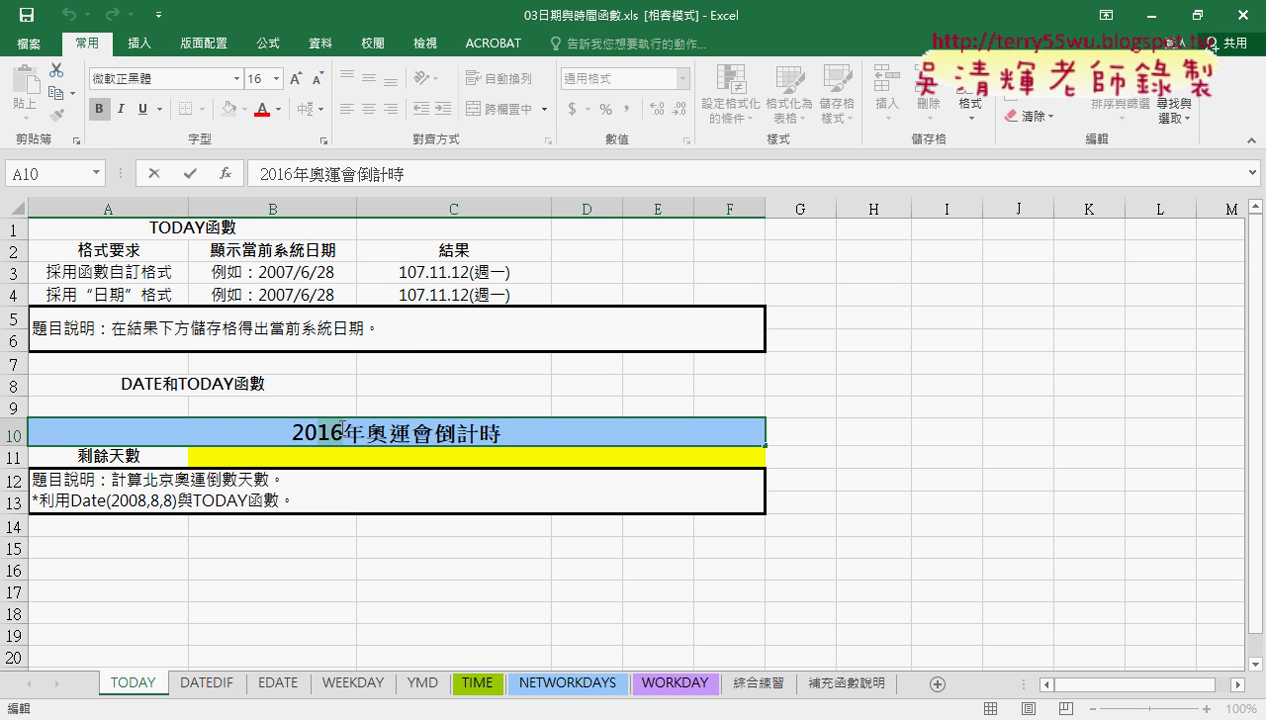
drag(313, 433, 342, 433)
text(20)
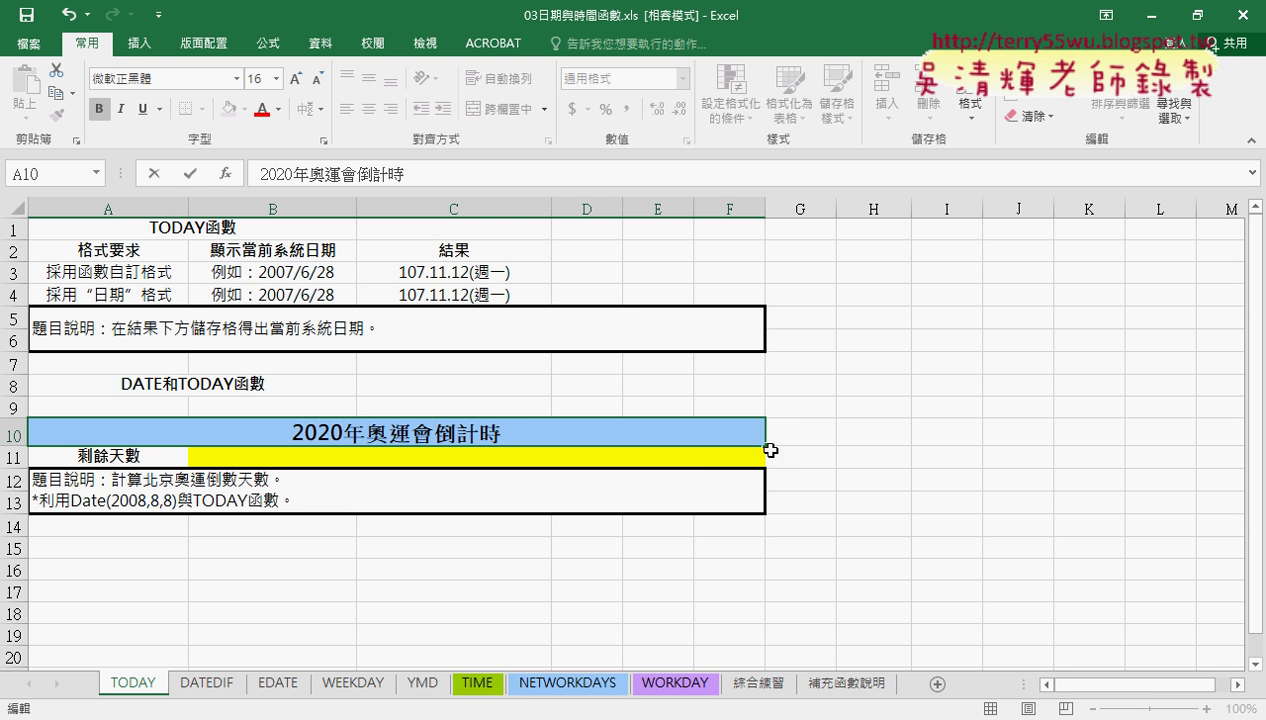
Step: Enter the target date 2020/8/1 in G10 and check its value
click(804, 435)
text(20)
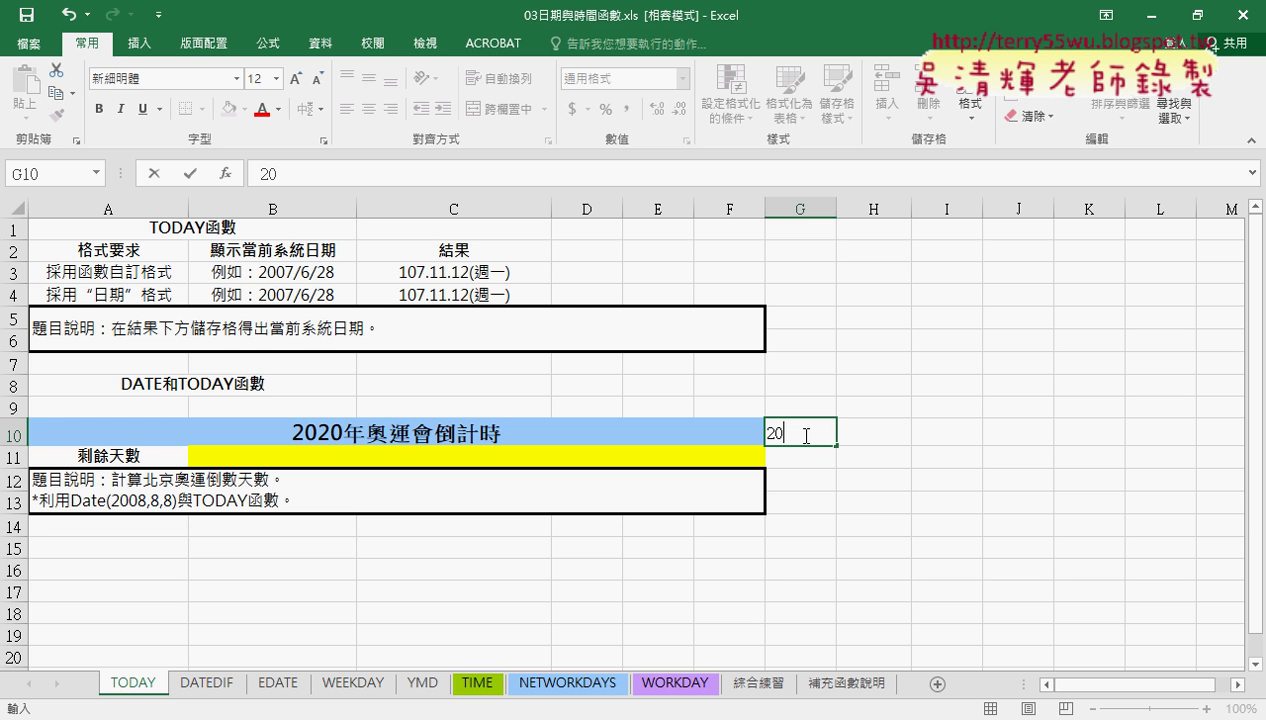
text(20/)
text(8/)
text(1)
key(Return)
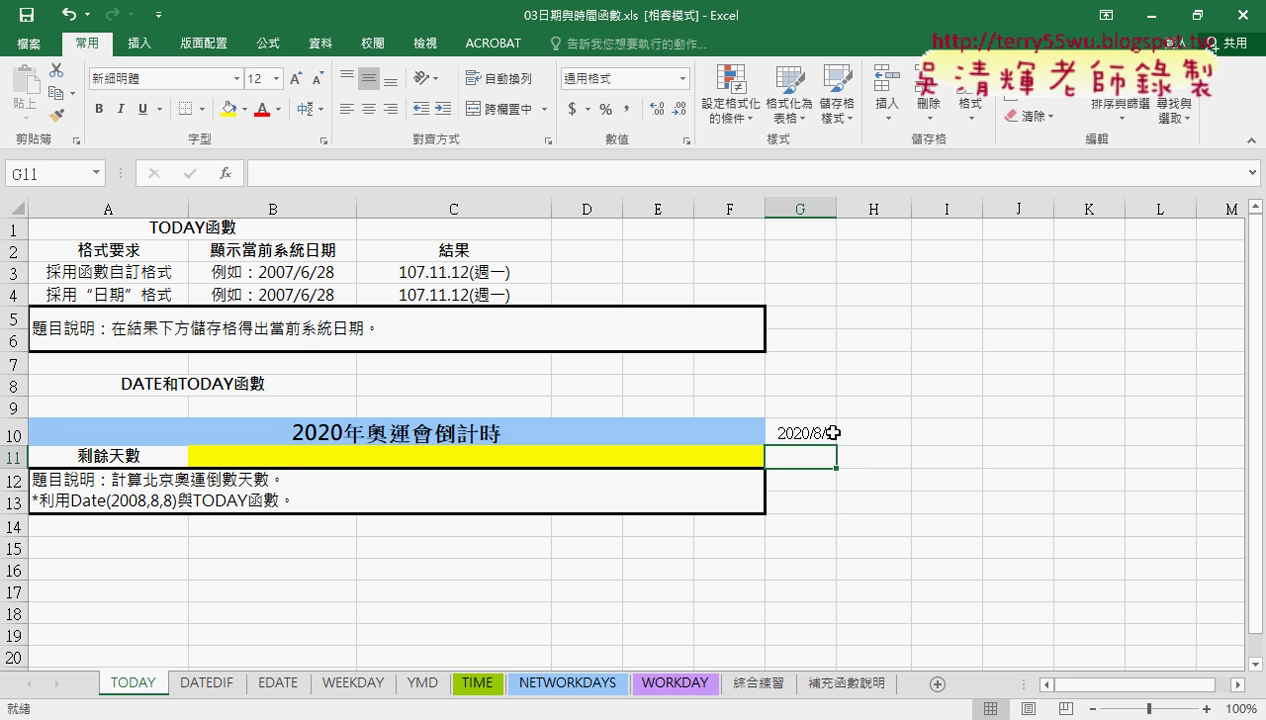
click(832, 432)
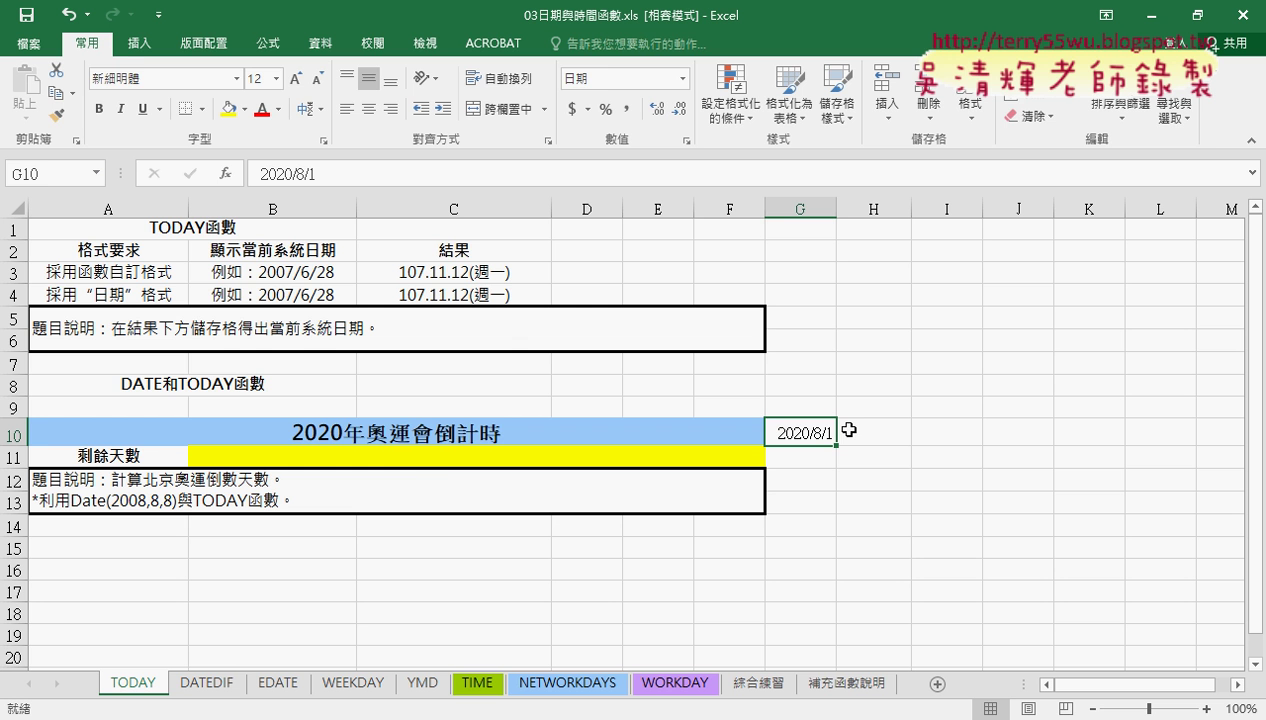
click(449, 456)
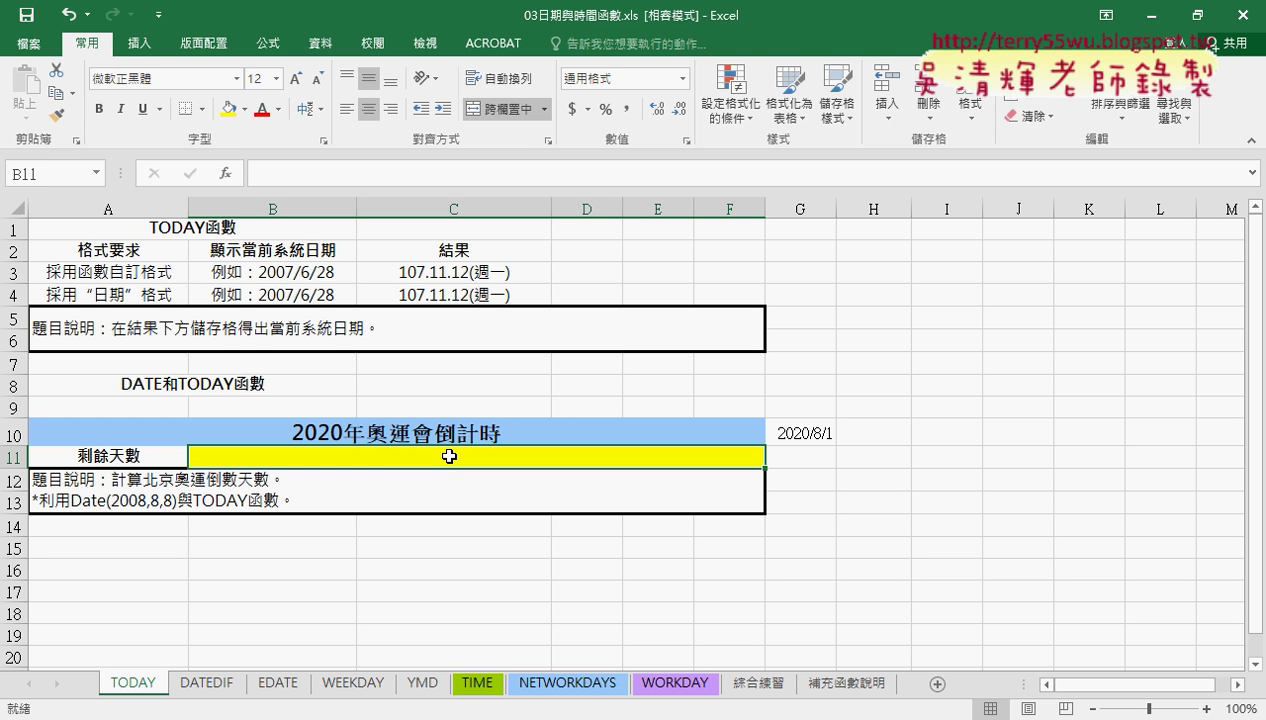
Step: Enter the countdown formula =G10-TODAY() in B11, which displays as 1901/9/19
text(=)
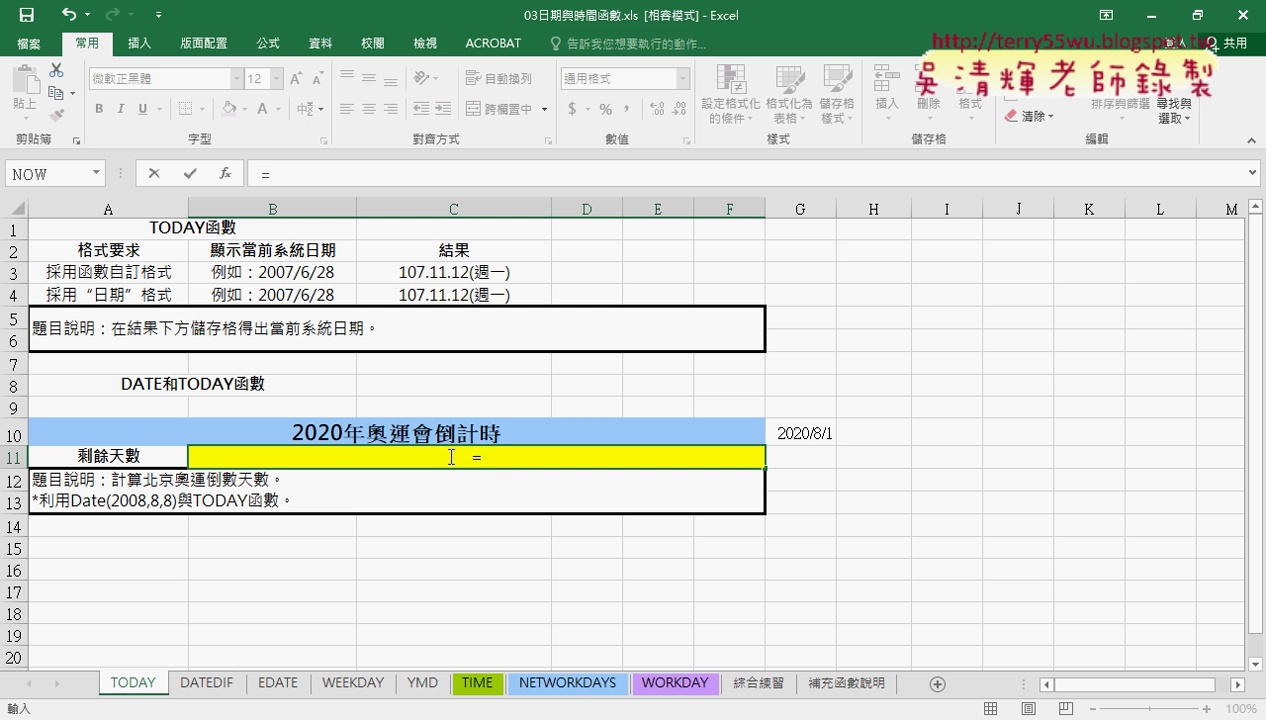
click(810, 432)
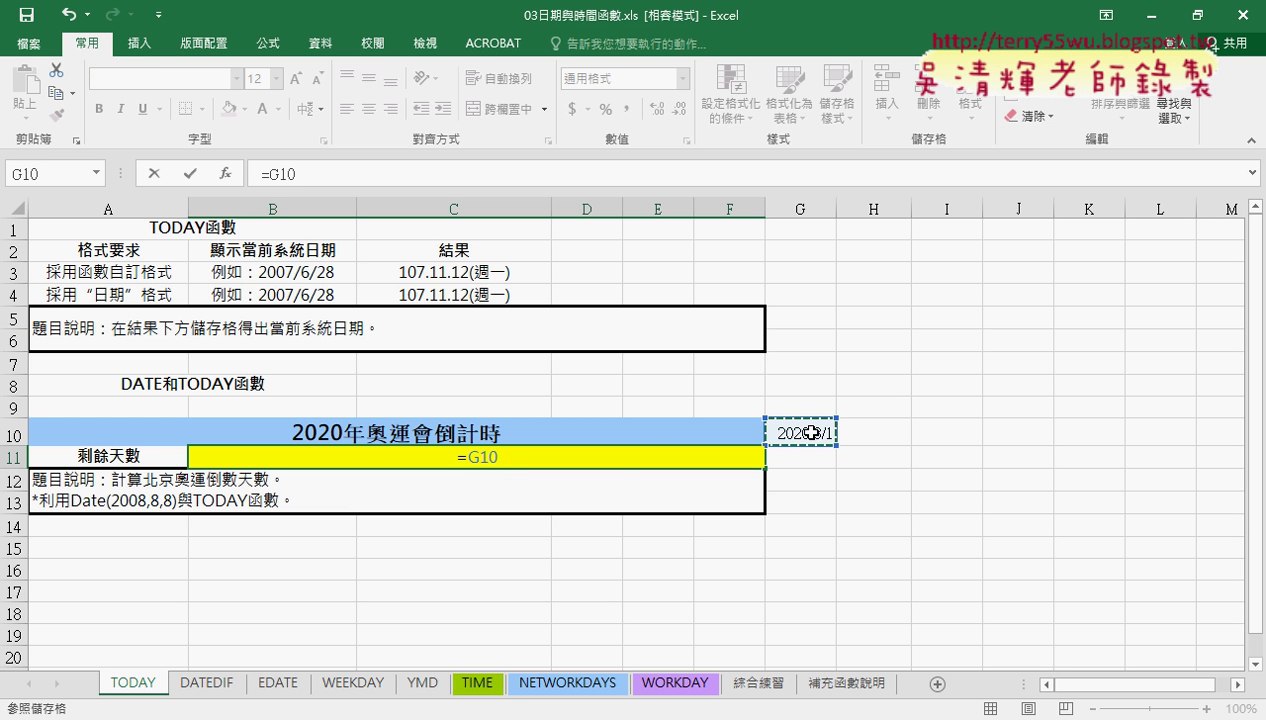
text(-)
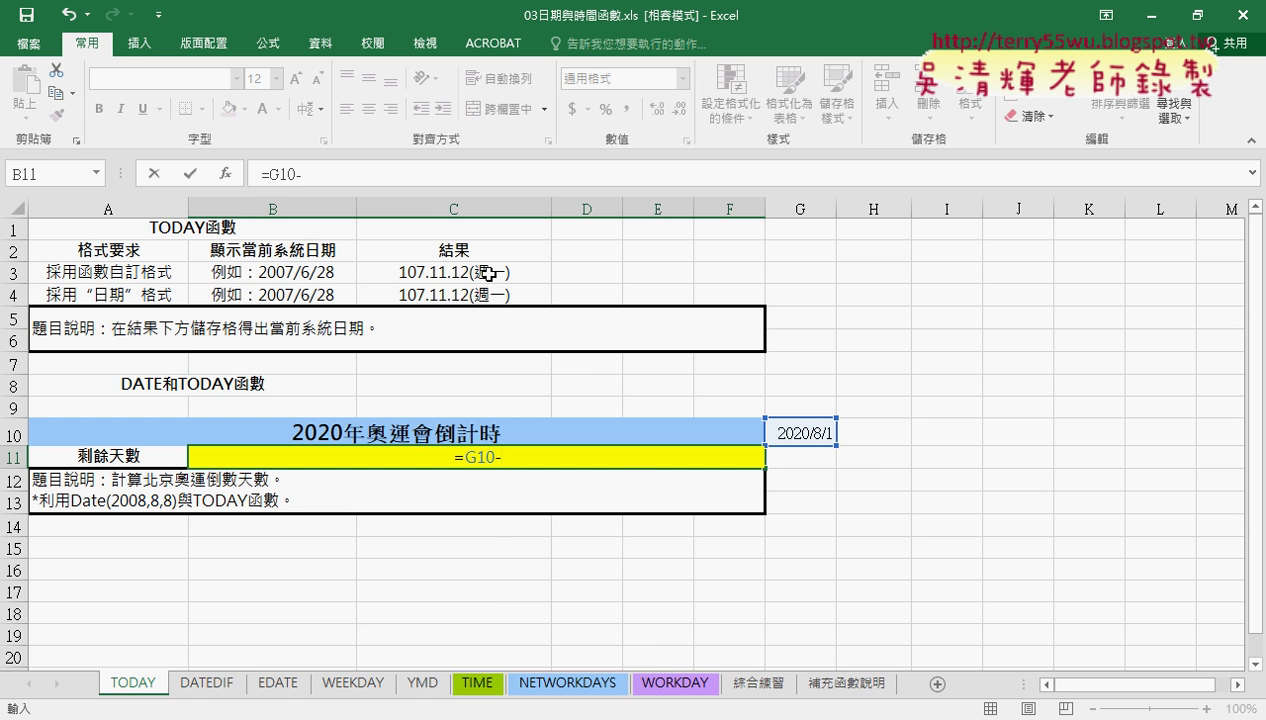
text(to)
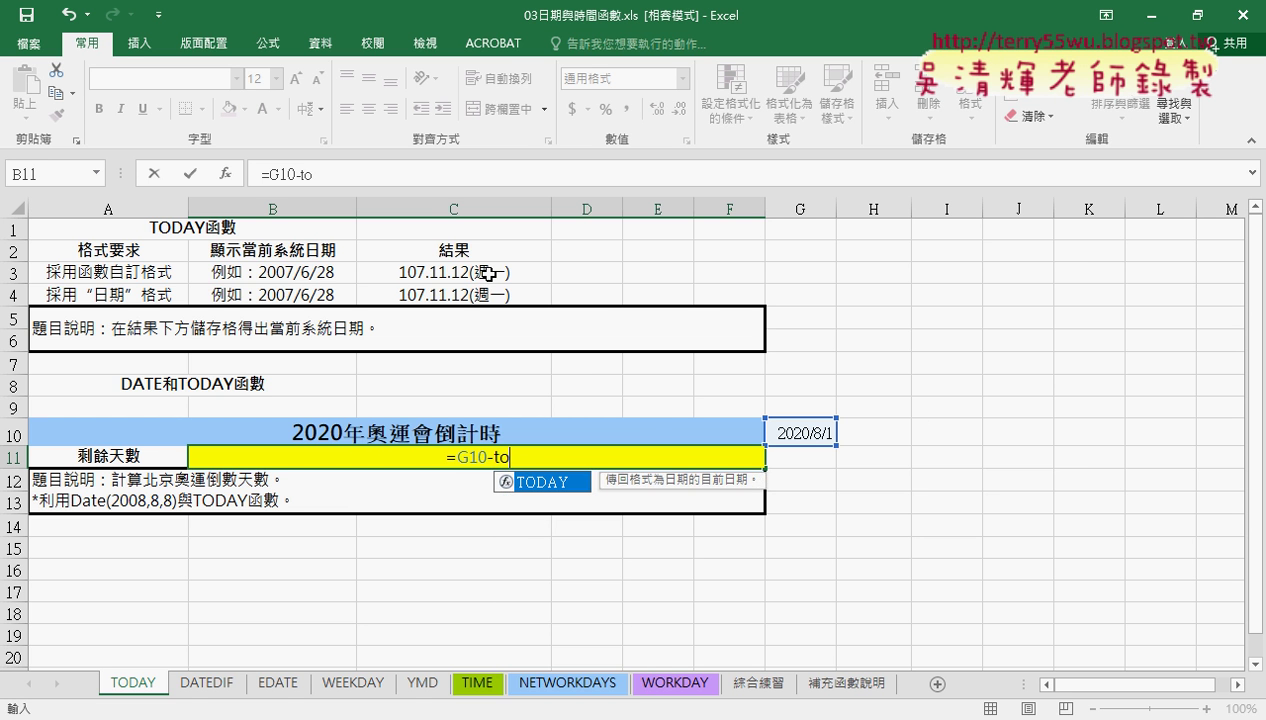
text(day()
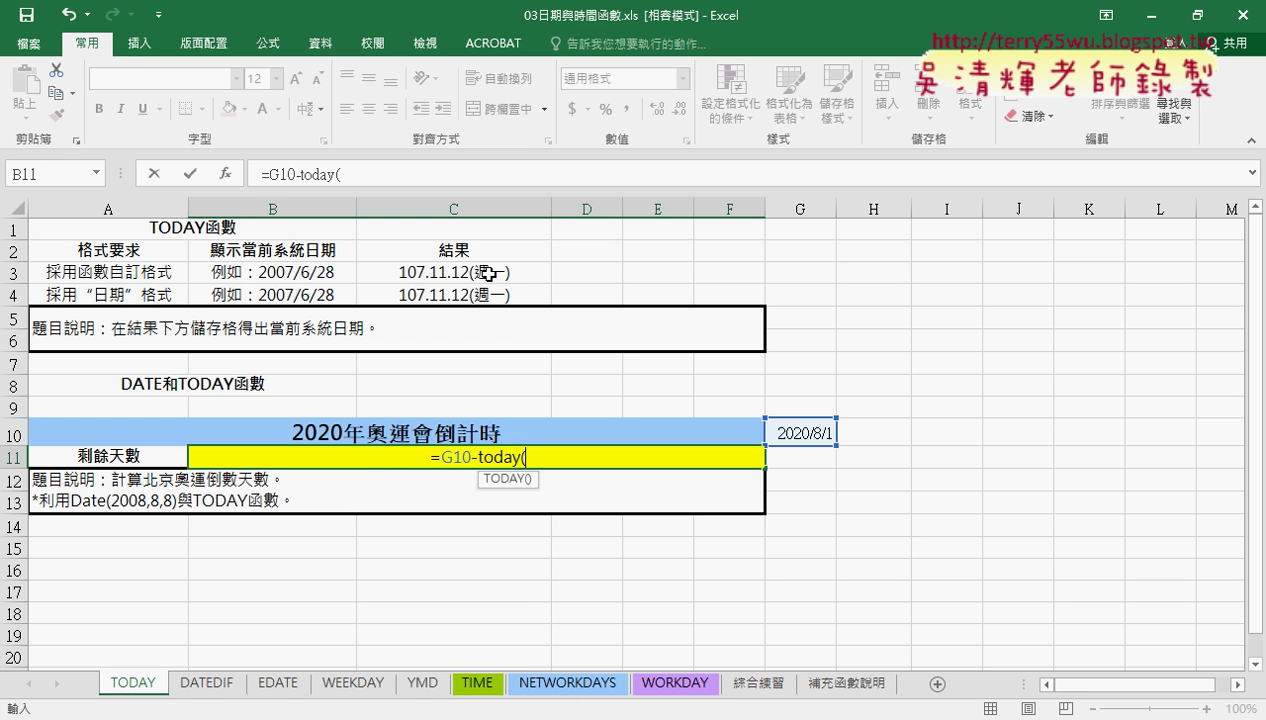
text())
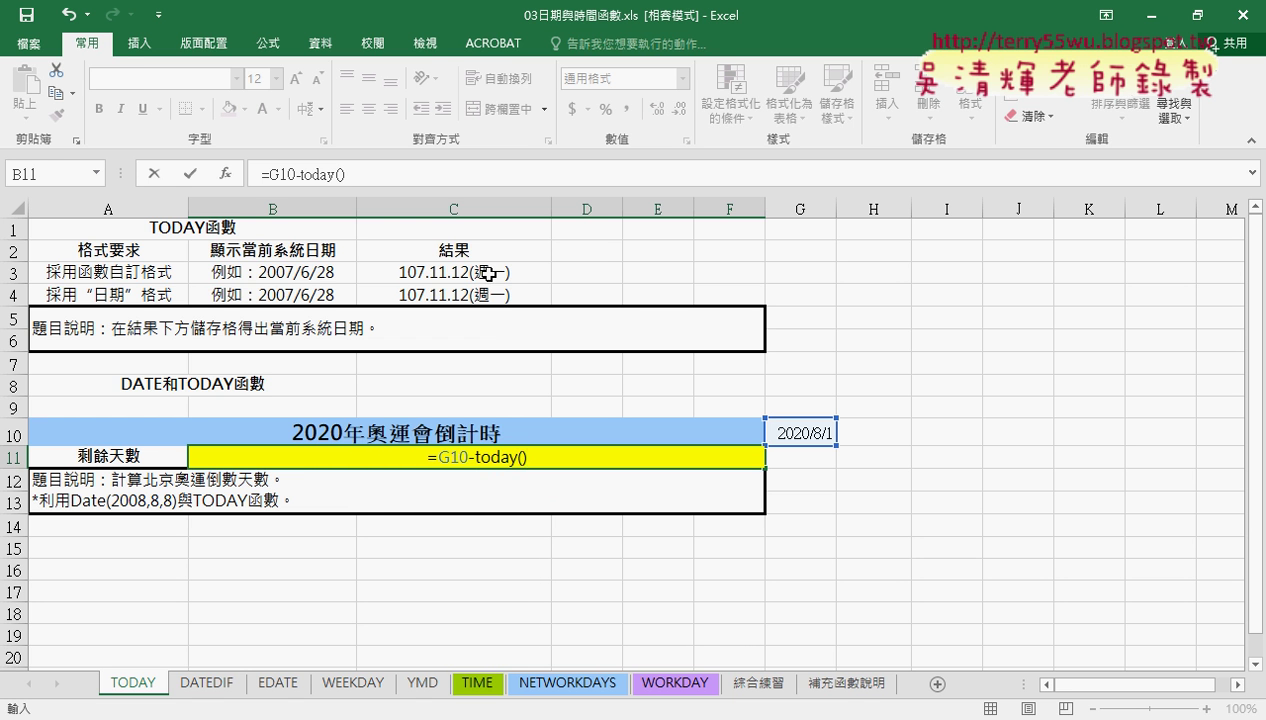
key(Return)
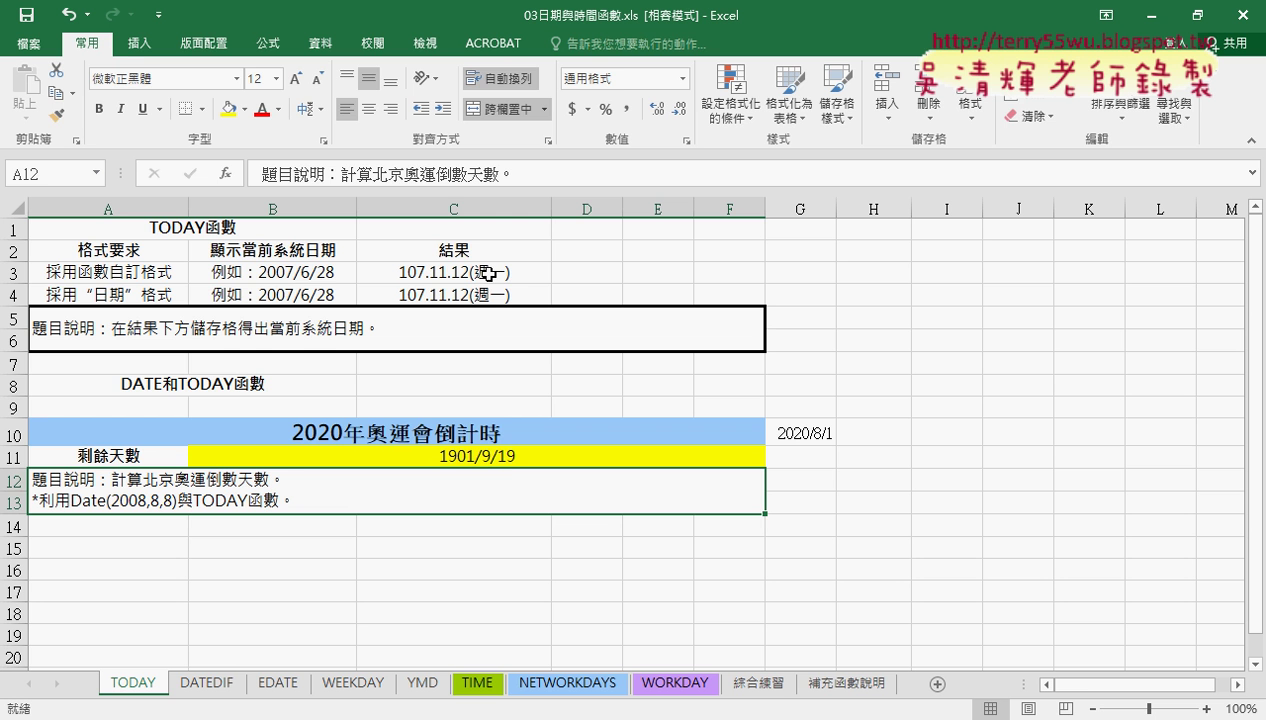
click(502, 455)
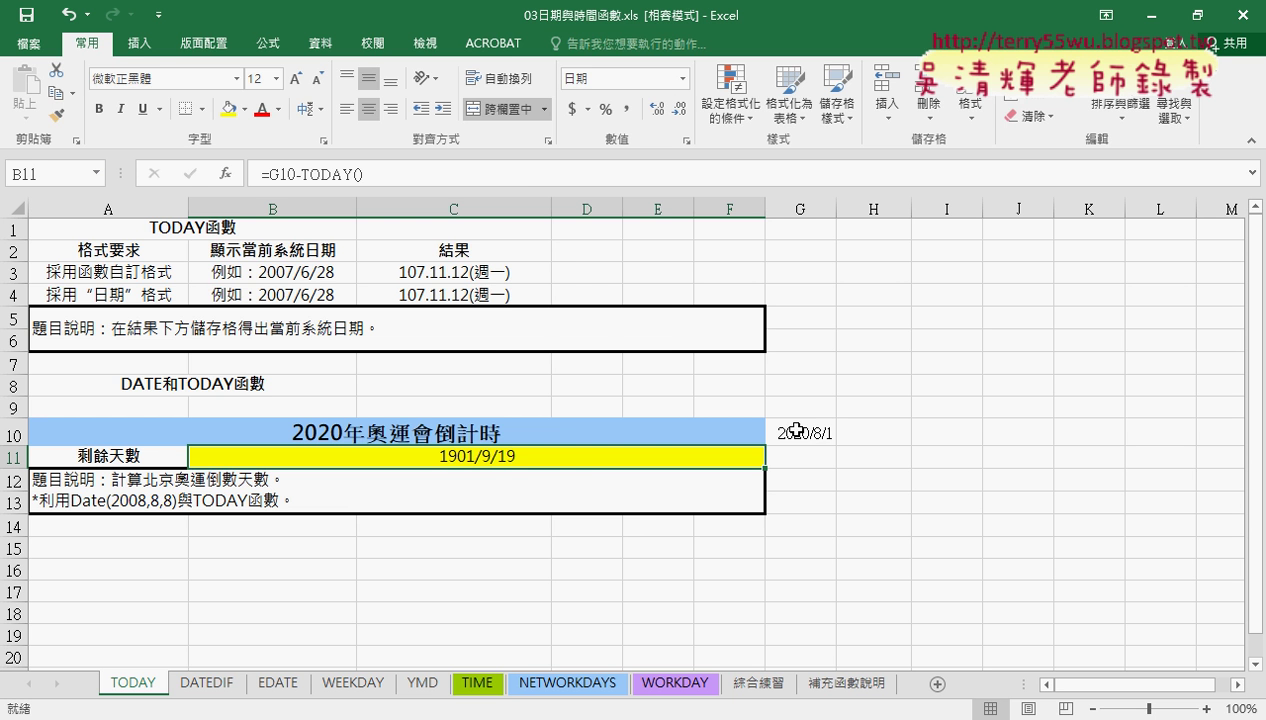
Step: Format B11 as 通用格式 (General) so it shows 628 days
right_click(501, 462)
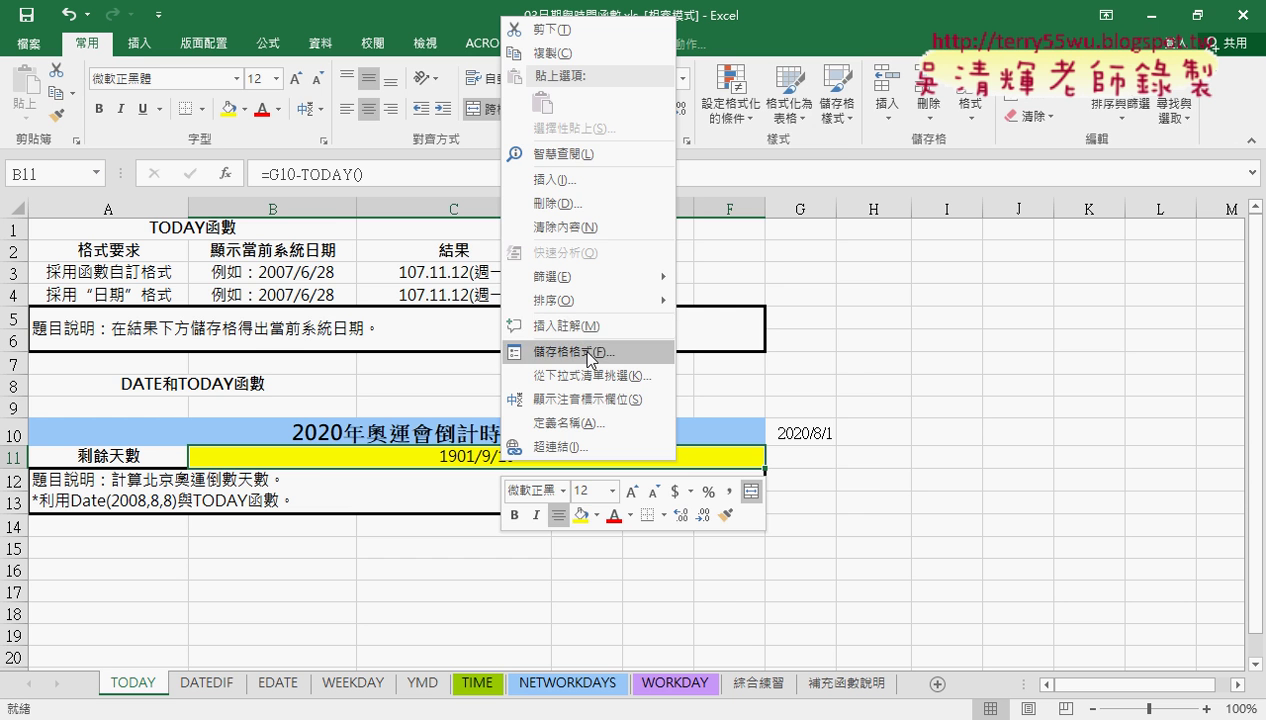
click(588, 353)
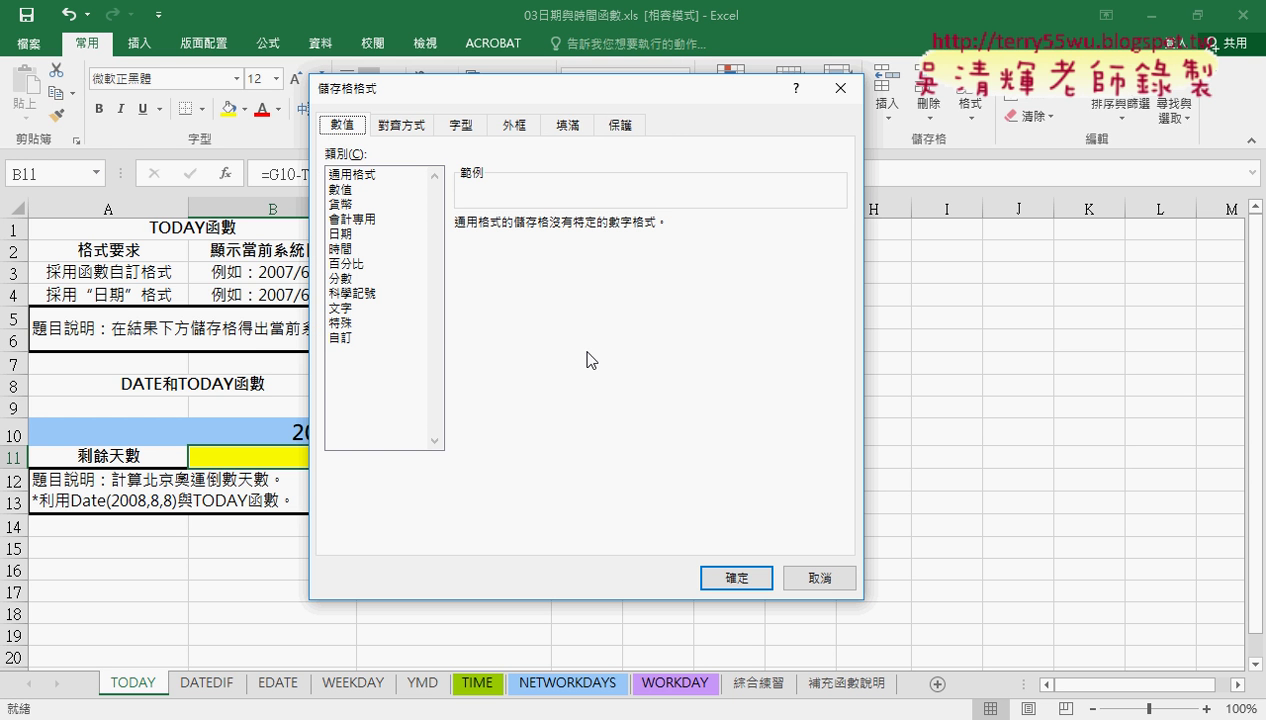
click(371, 176)
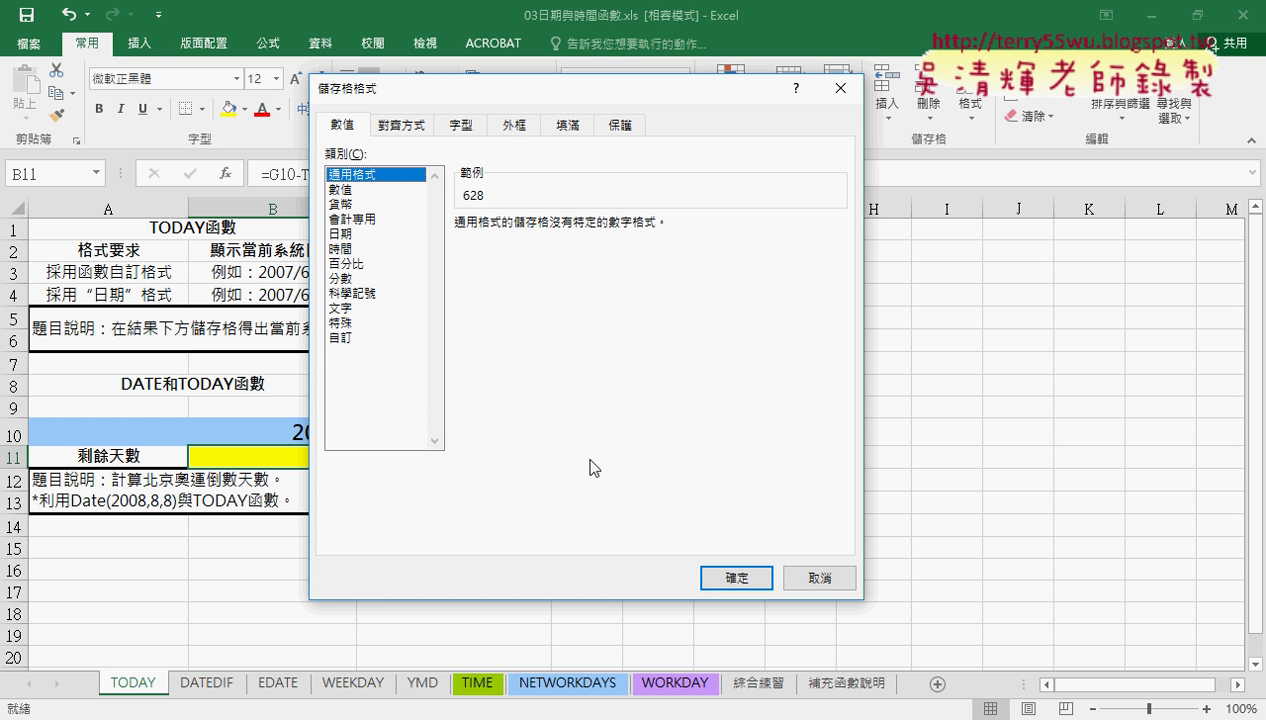
click(716, 572)
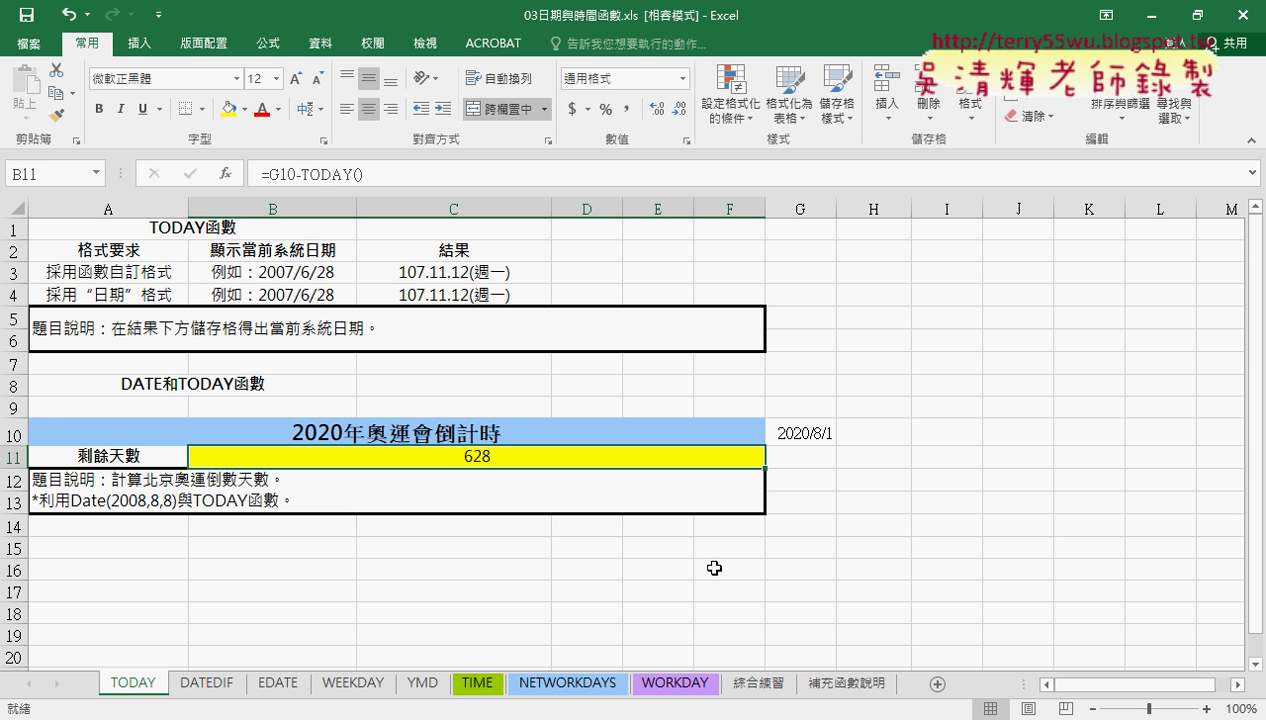
Step: Switch to the DATEDIF sheet, scroll through its examples and select the first employee's birth date
click(205, 688)
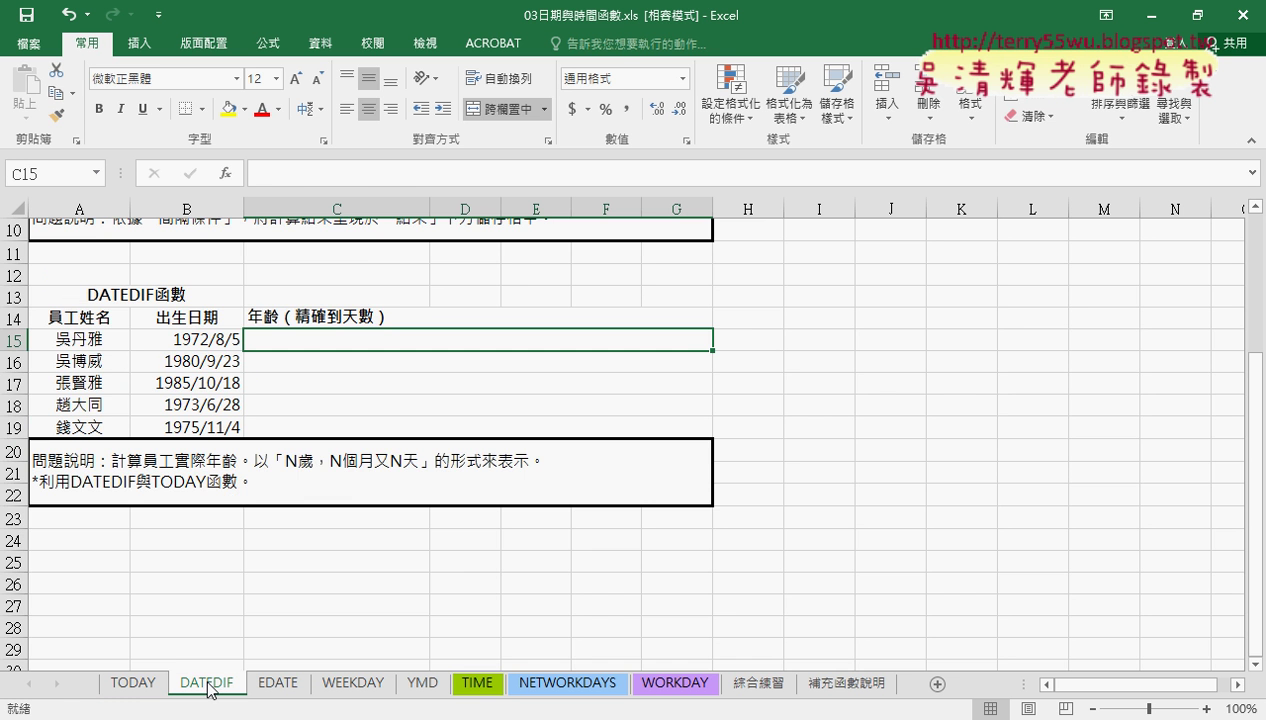
scroll(468, 574, up, 1)
scroll(468, 574, up, 2)
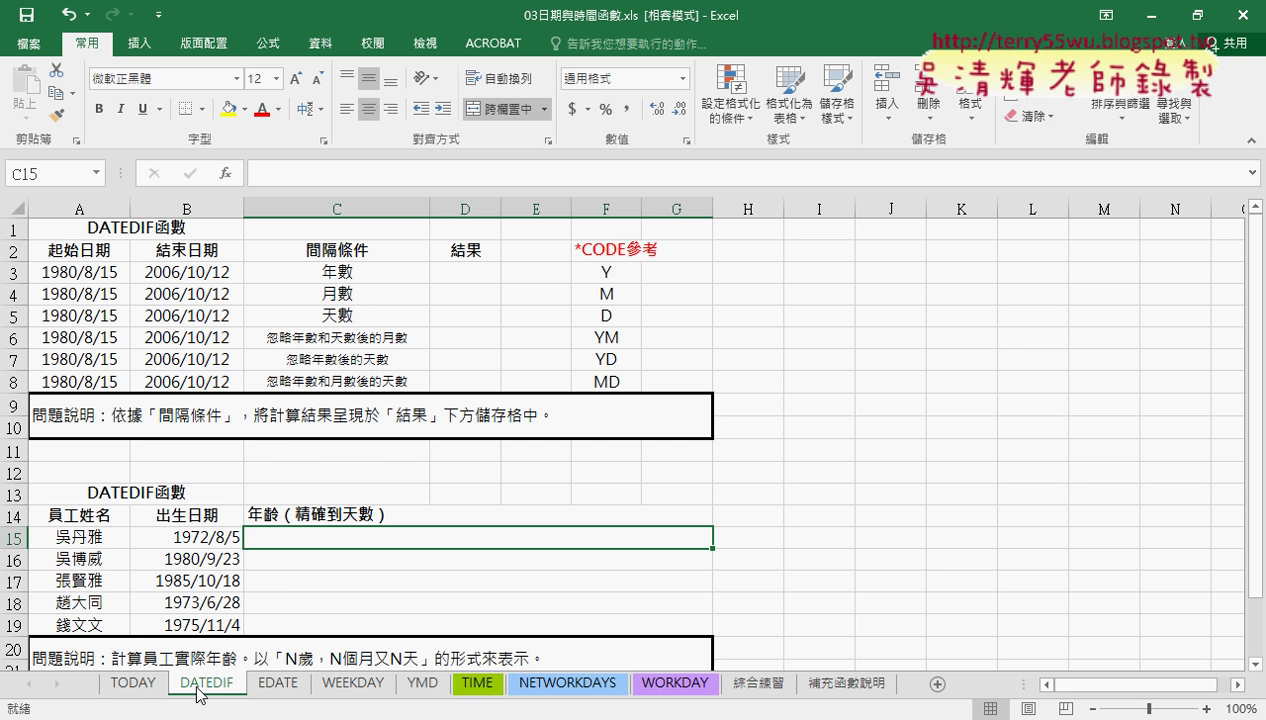
scroll(503, 472, down, 2)
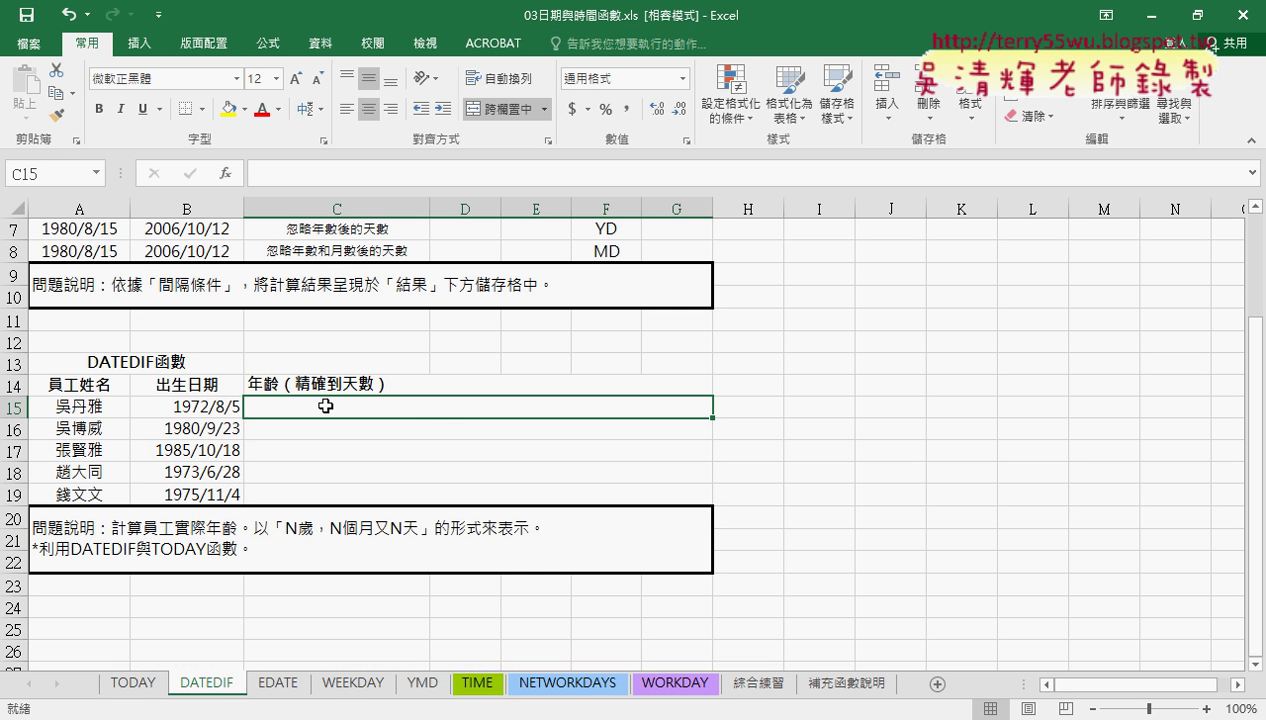
click(199, 411)
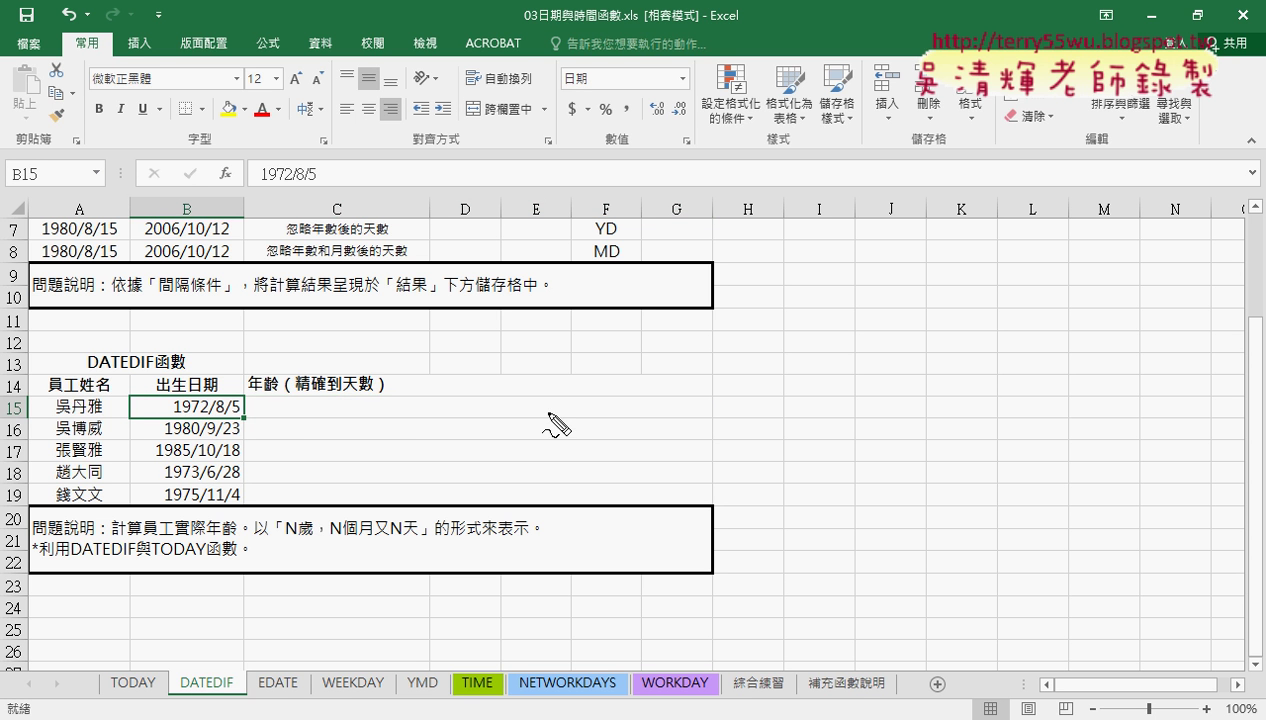
Step: Pen-mark the 1972/8/5 birth date, empty age column and 實際年齡, point to DATEDIF, then clear the marks
mouse_move(240, 417)
mouse_down()
mouse_move(188, 428)
mouse_move(237, 414)
mouse_up()
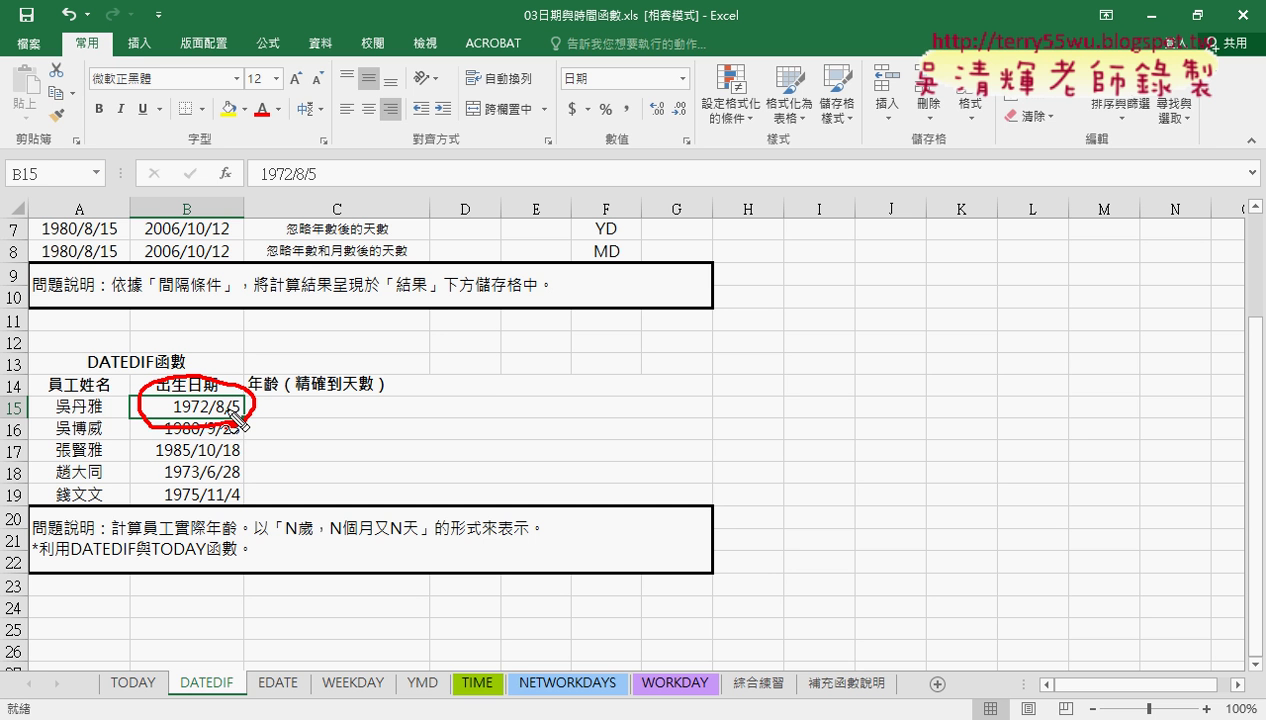
mouse_move(445, 415)
mouse_down()
mouse_move(452, 397)
mouse_move(510, 408)
mouse_up()
mouse_move(164, 548)
mouse_down()
mouse_move(316, 538)
mouse_move(305, 532)
mouse_move(406, 538)
mouse_up()
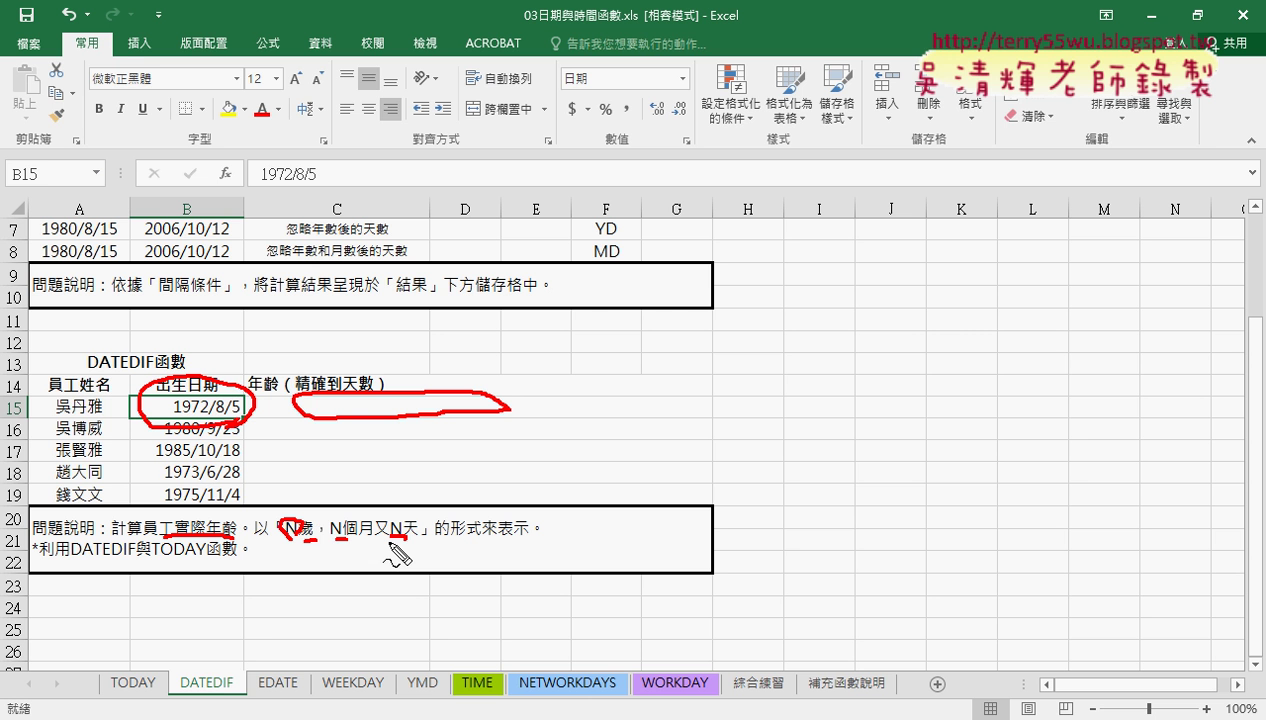
drag(226, 705, 245, 703)
drag(320, 612, 245, 660)
mouse_move(258, 631)
mouse_down()
mouse_move(245, 660)
mouse_move(300, 641)
mouse_up()
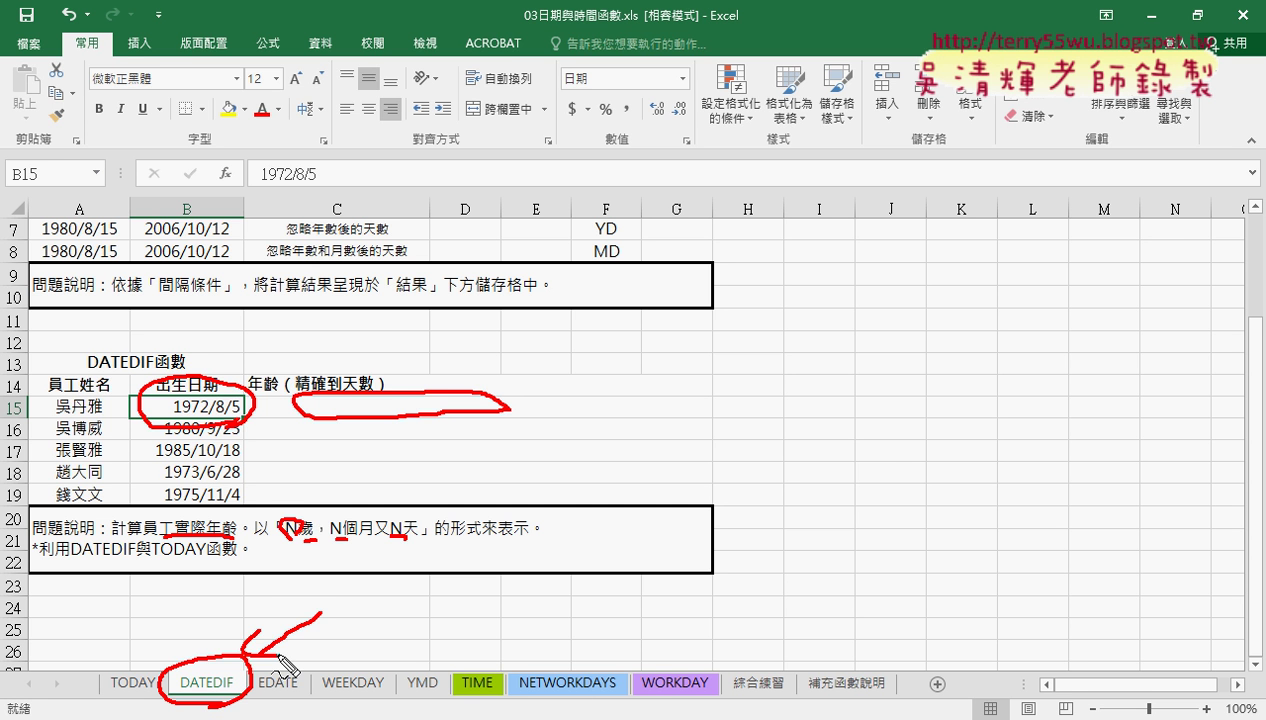
key(Escape)
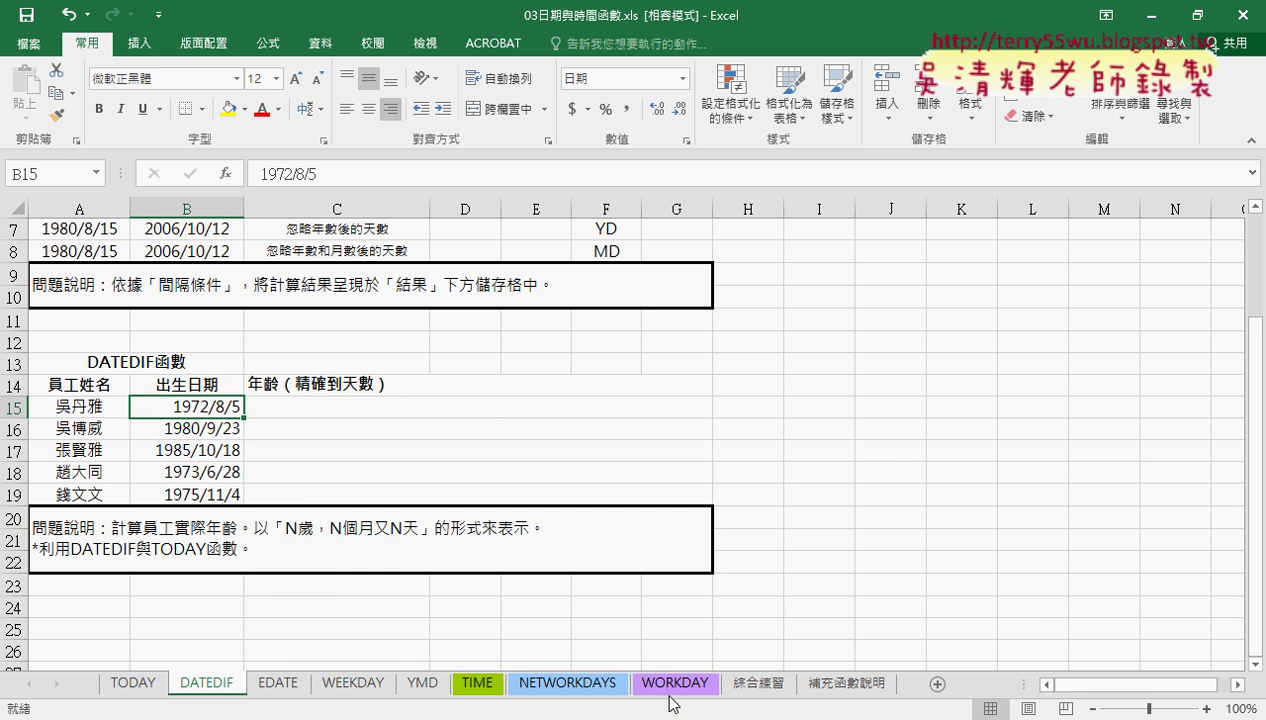
Step: Browse the WORKDAY and 綜合練習 sheets, ending on the TODAY sheet
click(667, 688)
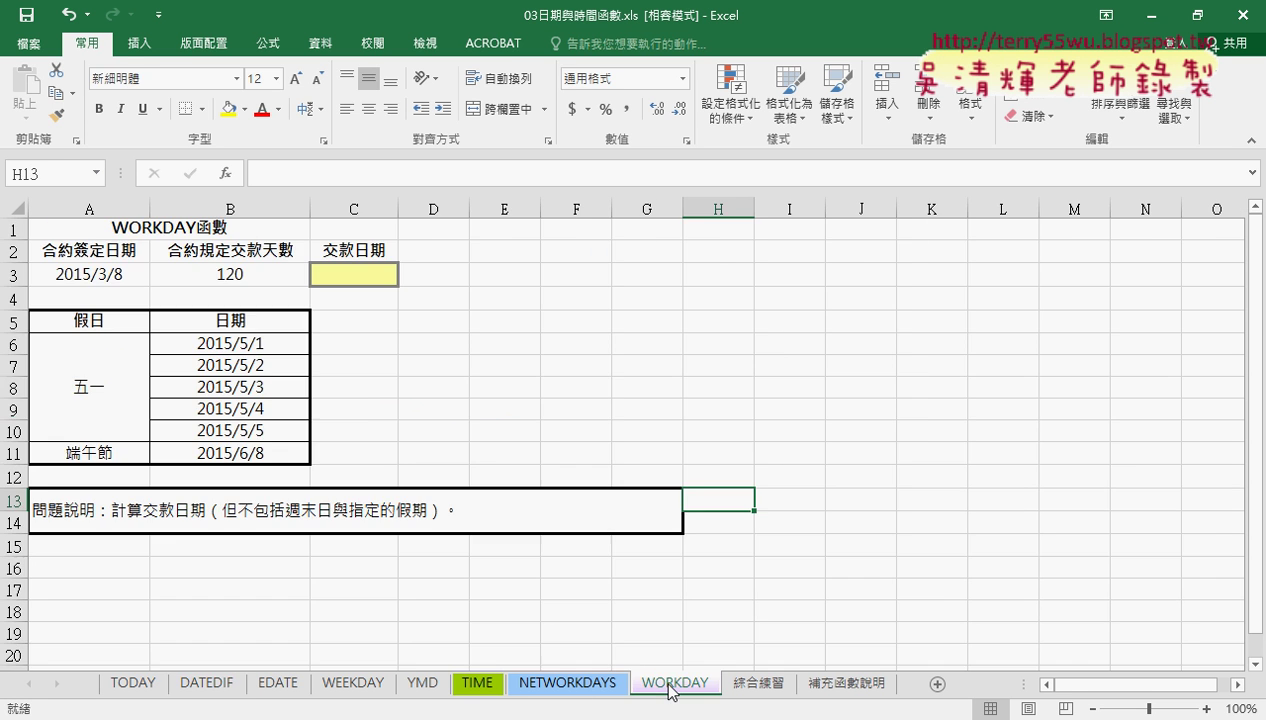
click(752, 685)
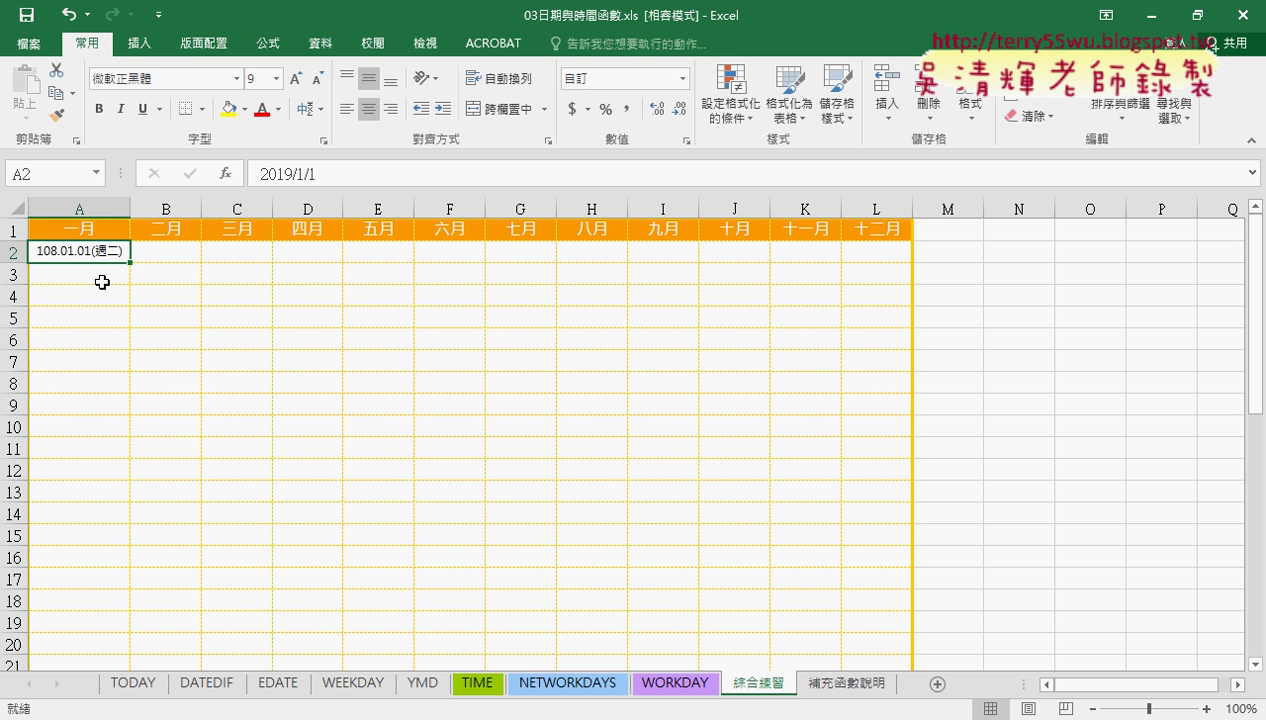
click(130, 682)
Step: Inspect result cells C3:C4, confirming C3 holds =TODAY() showing 107.11.12(週一)
drag(484, 271, 484, 292)
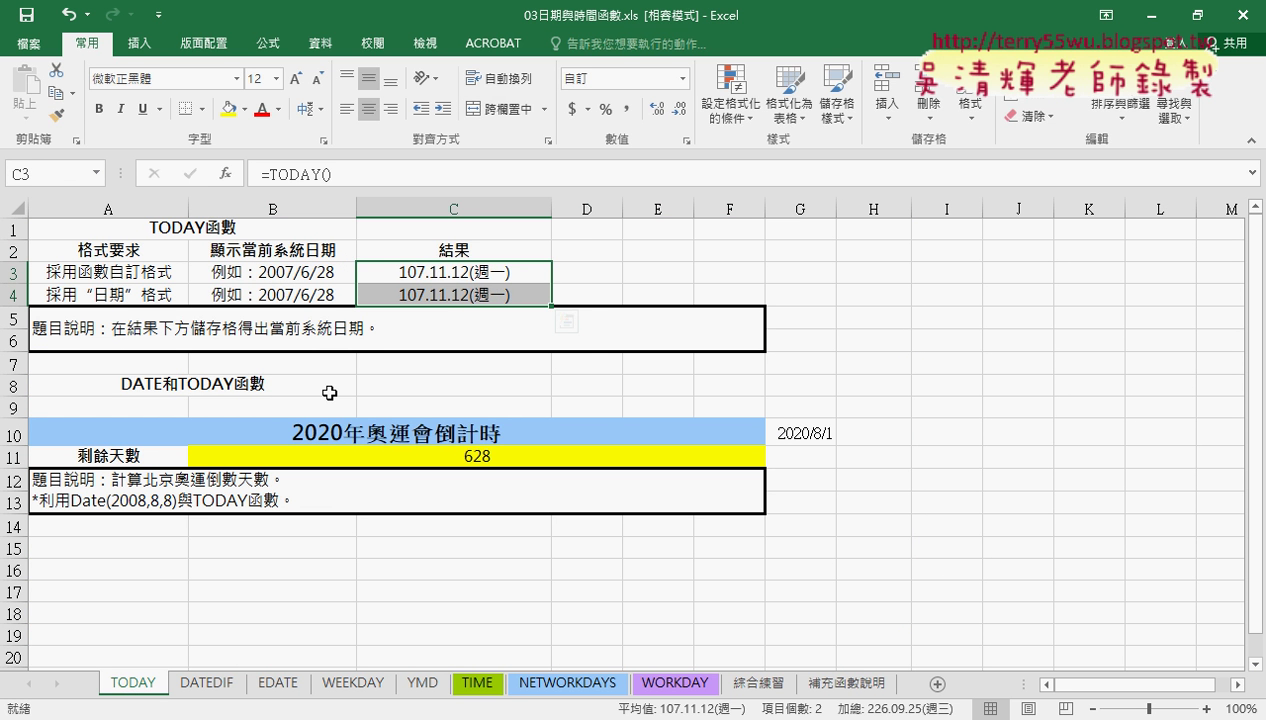
click(438, 292)
click(453, 272)
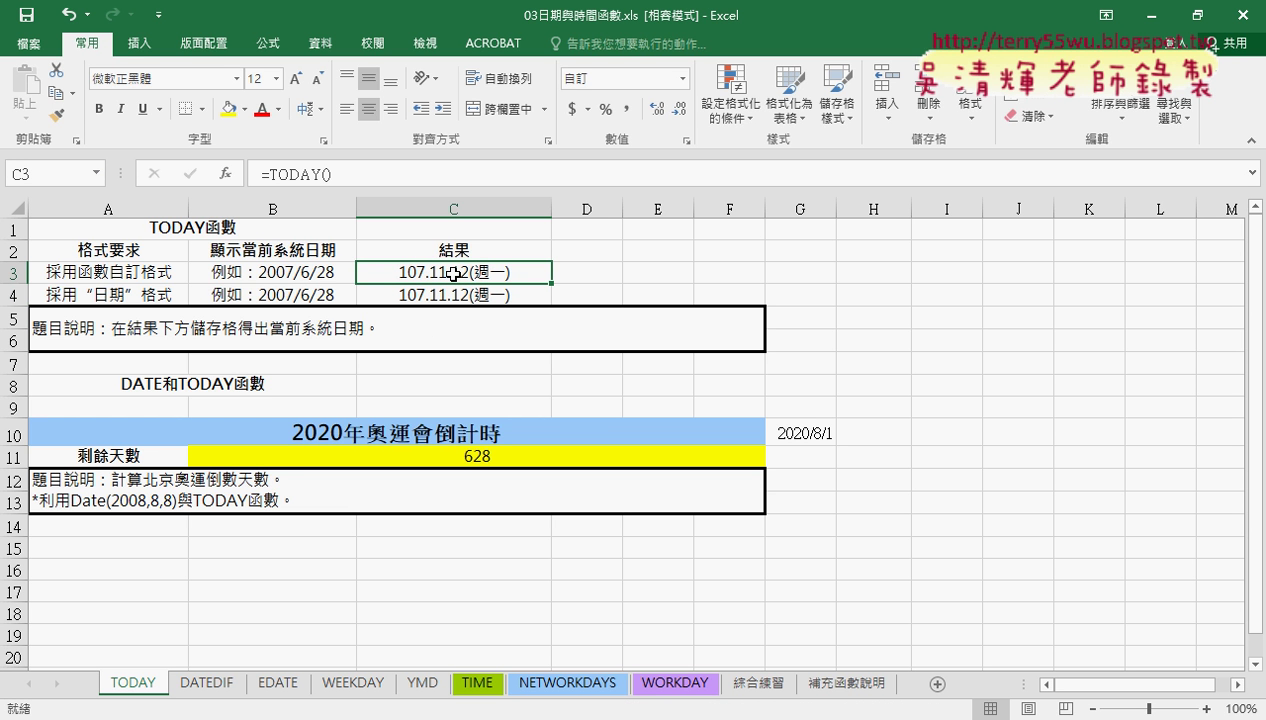